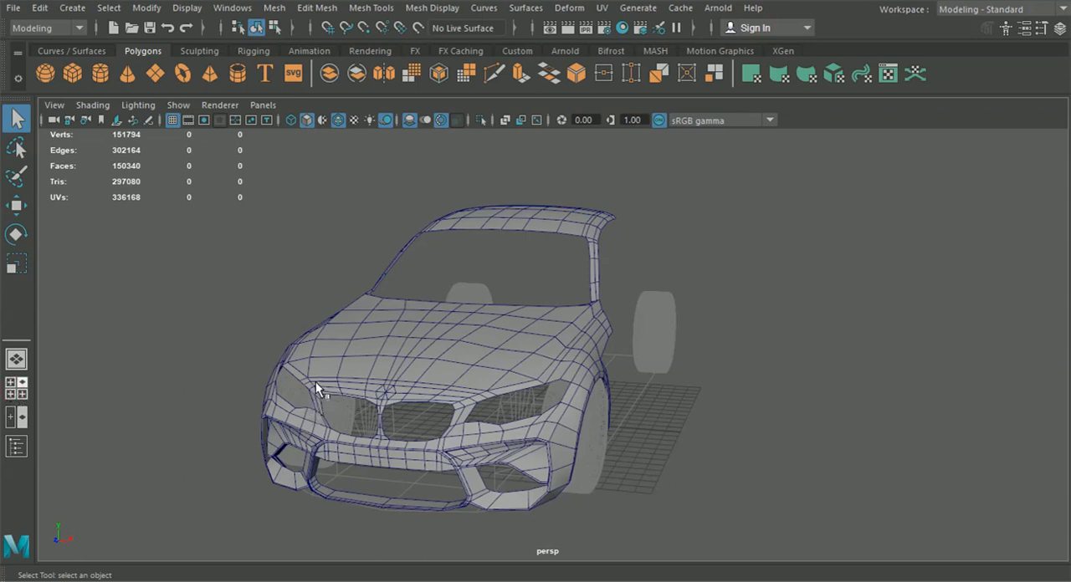
Select the border edges at the rear end of the roof mesh in the side view
{"action": "key", "text": "space"}
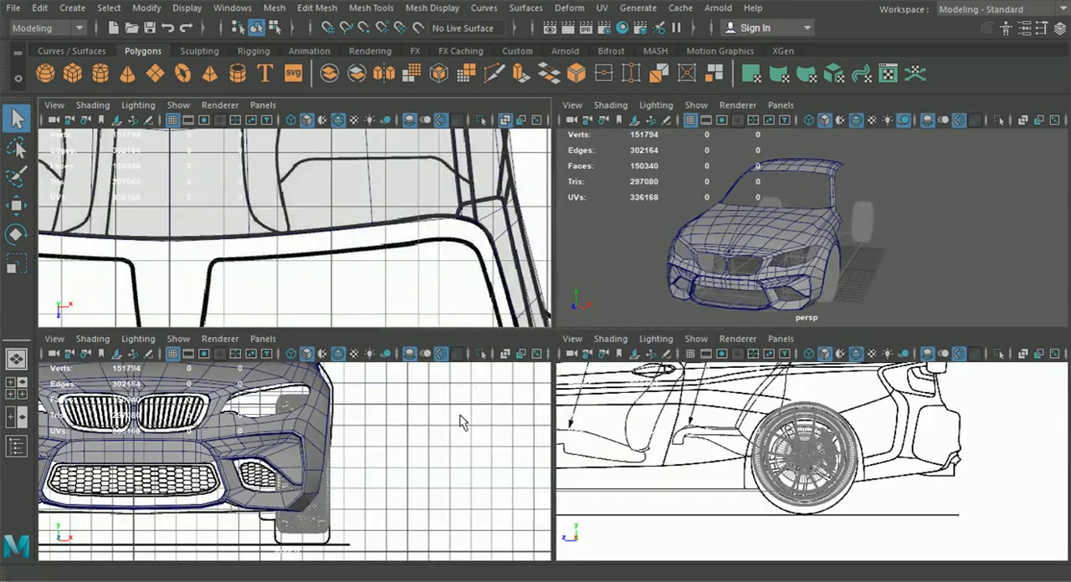
{"action": "key", "text": "space"}
{"action": "middle_click_drag", "start_coordinate": [468, 250], "coordinate": [677, 430], "text": "alt"}
{"action": "left_click", "coordinate": [488, 178]}
{"action": "right_click_drag", "start_coordinate": [488, 118], "coordinate": [433, 115]}
{"action": "left_click_drag", "start_coordinate": [562, 219], "coordinate": [521, 139]}
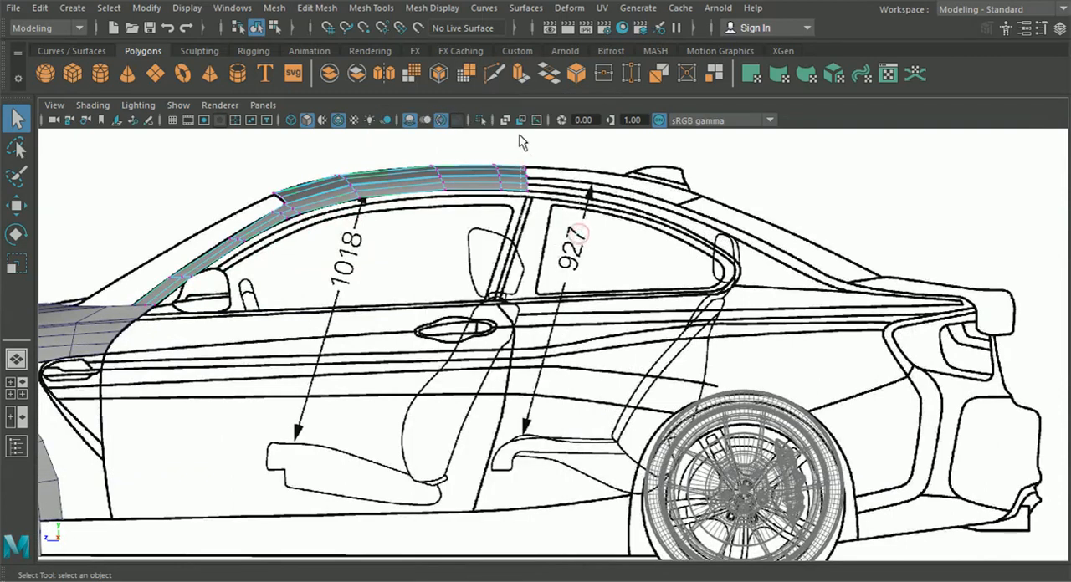
{"action": "right_click_drag", "start_coordinate": [533, 187], "coordinate": [514, 75]}
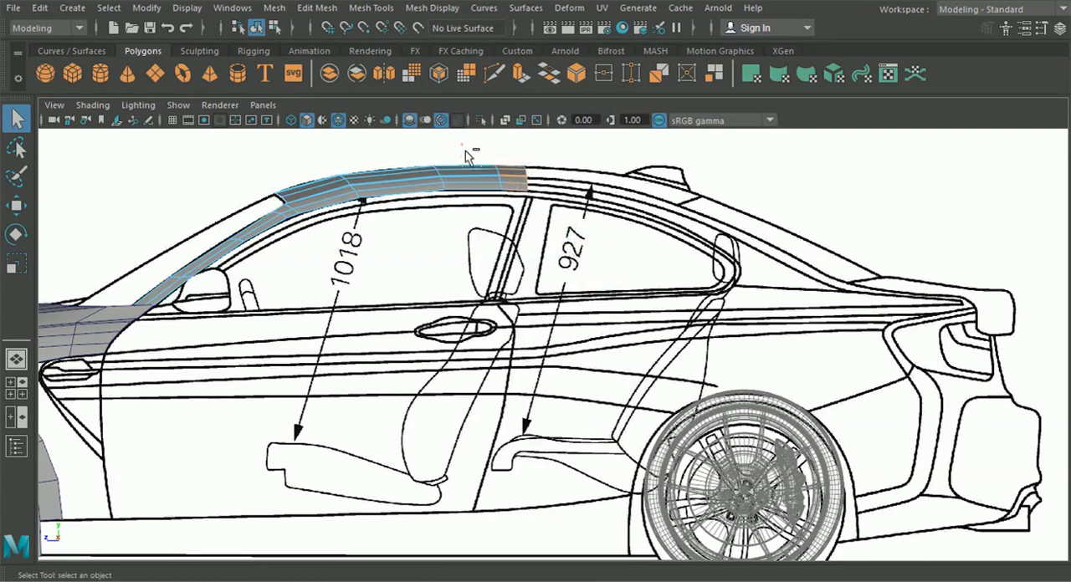
{"action": "left_click", "coordinate": [23, 360]}
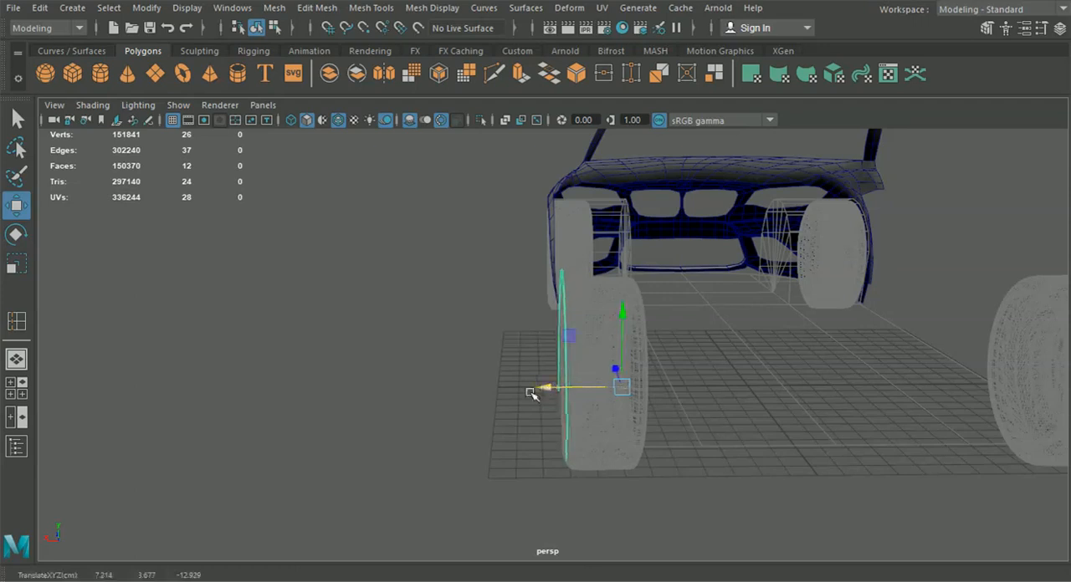
Switch layer1, which holds the wheels, from template to reference display so the wheels appear shaded
{"action": "left_click_drag", "start_coordinate": [528, 389], "coordinate": [699, 406], "text": "alt"}
{"action": "left_click", "coordinate": [1059, 28]}
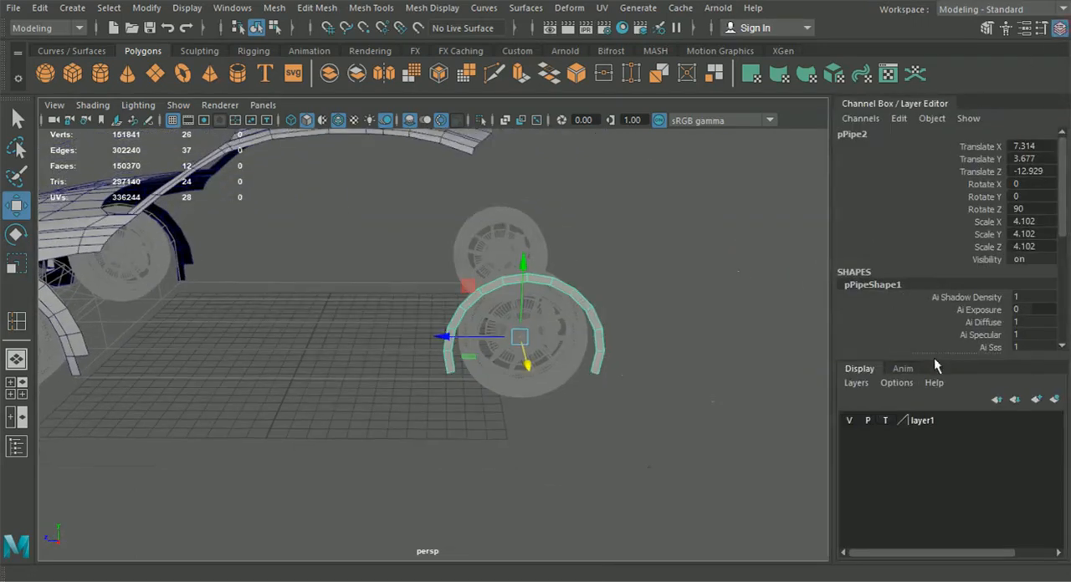
{"action": "left_click", "coordinate": [886, 421]}
{"action": "left_click_drag", "start_coordinate": [720, 419], "coordinate": [650, 435], "text": "alt"}
{"action": "left_click", "coordinate": [1060, 29]}
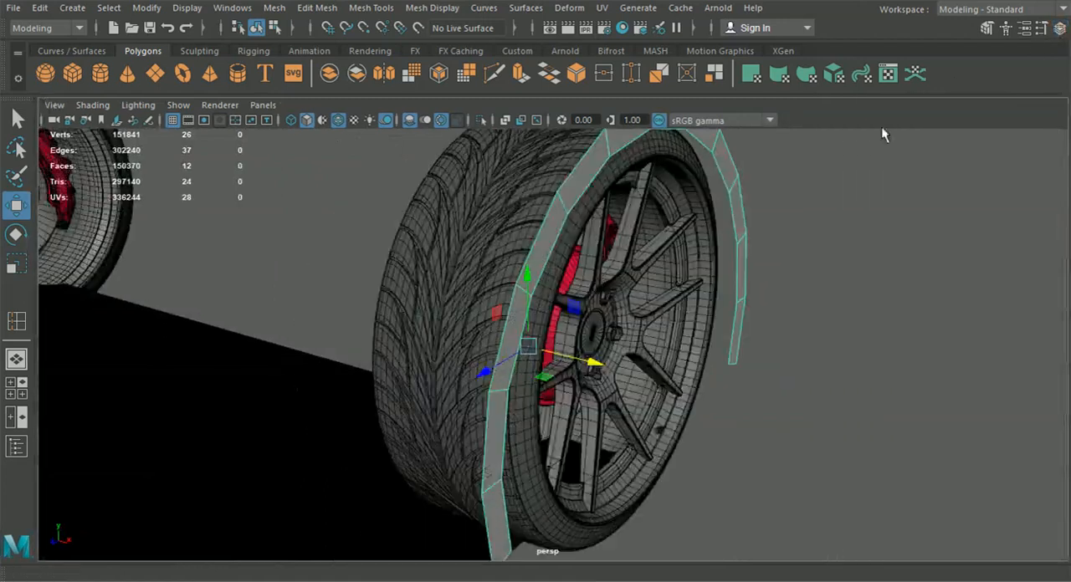
In the top view, move the rear wheel arch slightly outward along X to about 7.45, matching the blueprint's body edge
{"action": "scroll", "coordinate": [564, 351], "scroll_direction": "down", "scroll_amount": 3}
{"action": "left_click_drag", "start_coordinate": [606, 402], "coordinate": [662, 397], "text": "alt"}
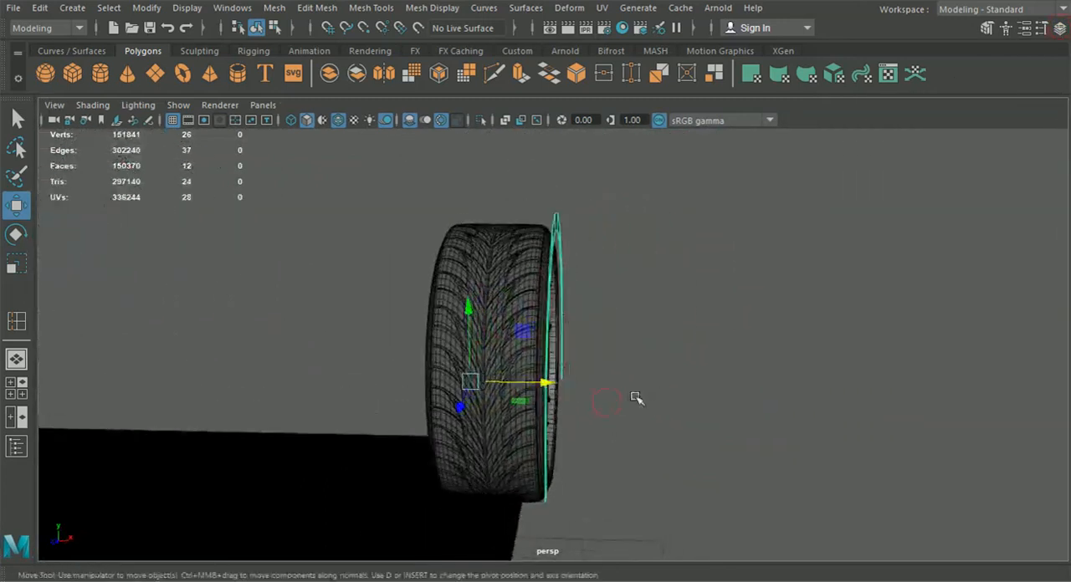
{"action": "left_click_drag", "start_coordinate": [604, 376], "coordinate": [558, 366], "text": "alt"}
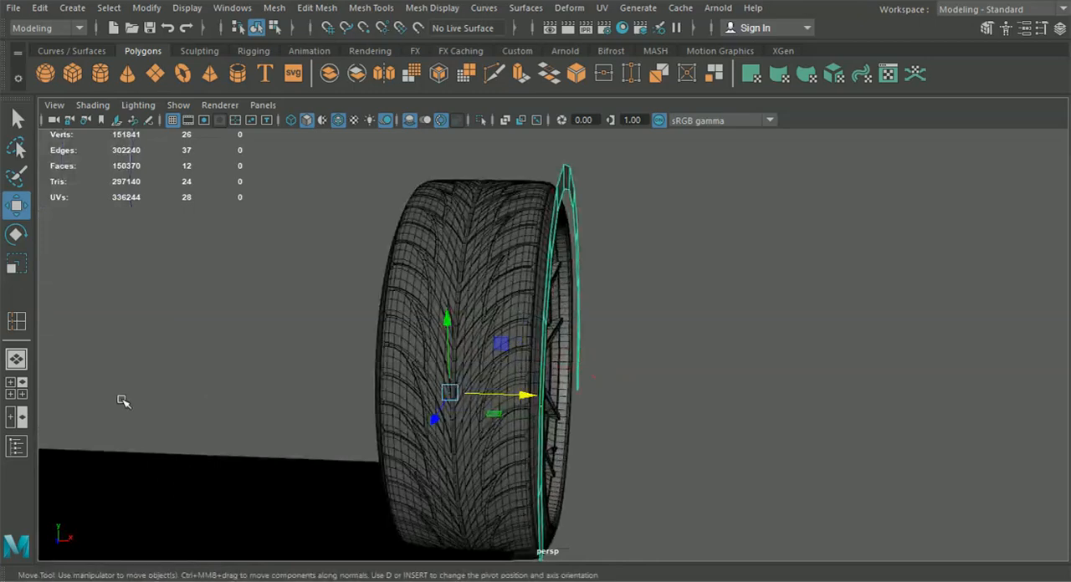
{"action": "left_click", "coordinate": [16, 387]}
{"action": "key", "text": "space"}
{"action": "middle_click_drag", "start_coordinate": [382, 520], "coordinate": [349, 468], "text": "alt"}
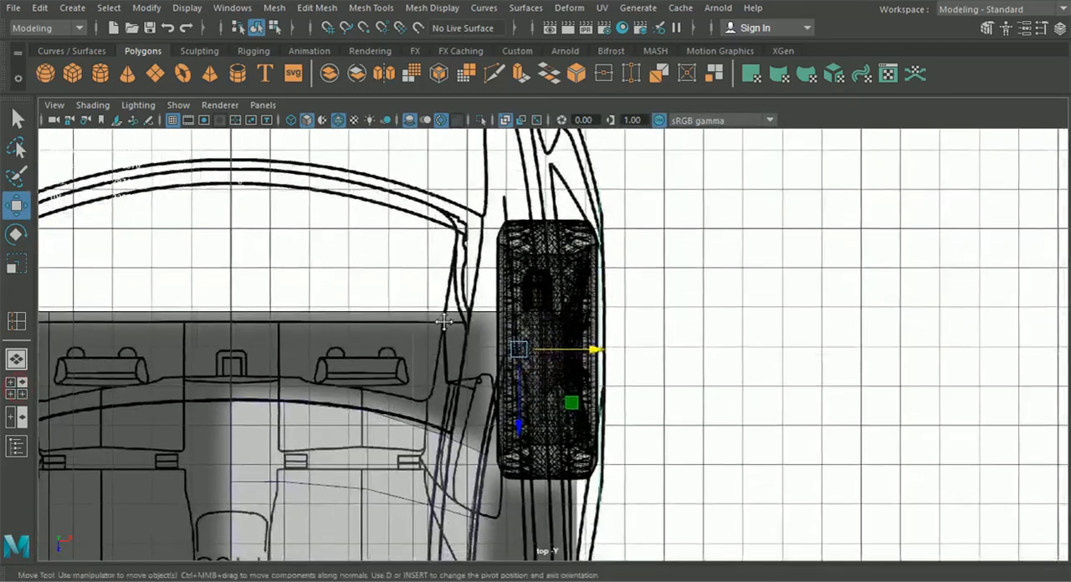
{"action": "scroll", "coordinate": [490, 388], "scroll_direction": "up", "scroll_amount": 6}
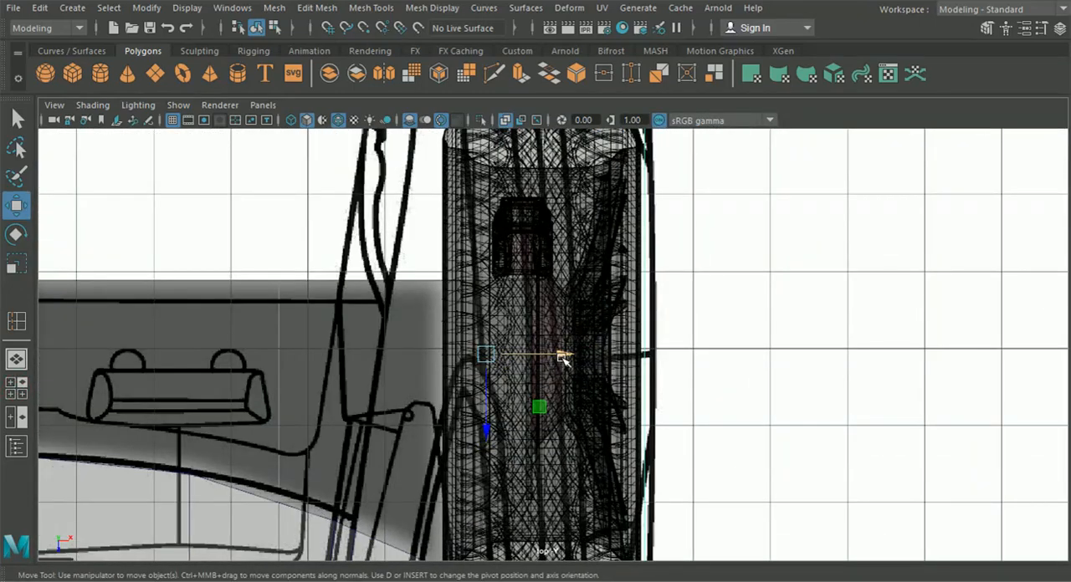
{"action": "left_click_drag", "start_coordinate": [565, 358], "coordinate": [575, 361]}
Compare the sideways position of the rear wheel arch with the front wheels and fenders in the top and perspective views
{"action": "scroll", "coordinate": [575, 397], "scroll_direction": "down", "scroll_amount": 10}
{"action": "middle_click_drag", "start_coordinate": [569, 467], "coordinate": [559, 282], "text": "alt"}
{"action": "middle_click_drag", "start_coordinate": [561, 414], "coordinate": [561, 285], "text": "alt"}
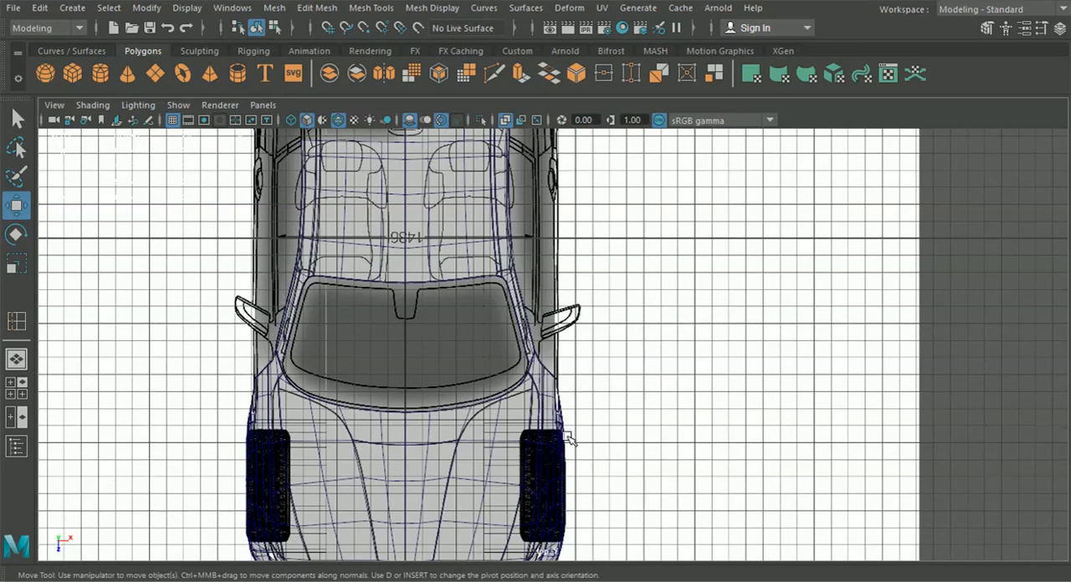
{"action": "middle_click_drag", "start_coordinate": [565, 456], "coordinate": [562, 324], "text": "alt"}
{"action": "scroll", "coordinate": [563, 323], "scroll_direction": "up", "scroll_amount": 10}
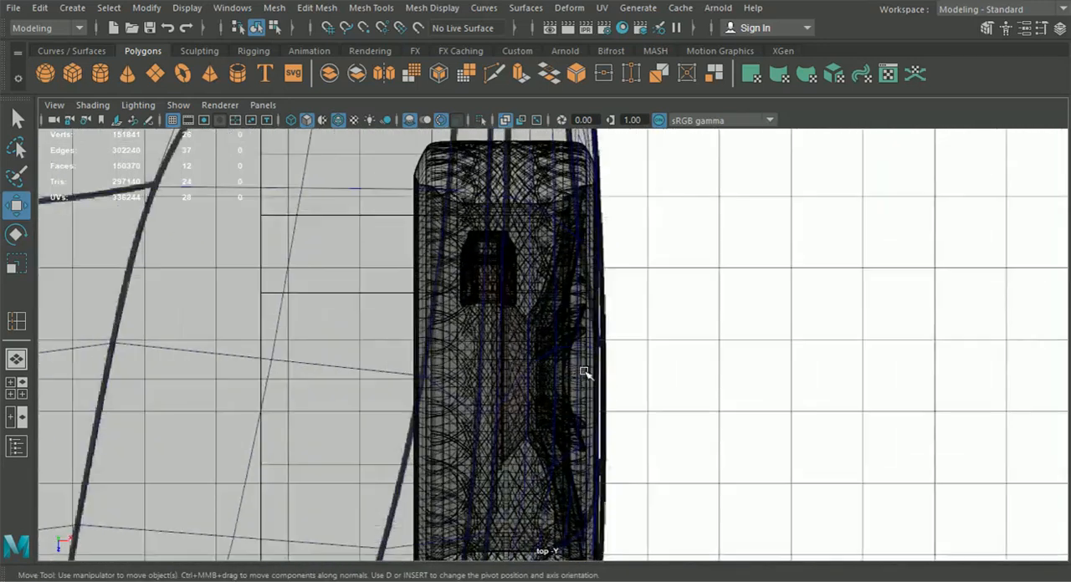
{"action": "scroll", "coordinate": [600, 327], "scroll_direction": "down", "scroll_amount": 7}
{"action": "middle_click_drag", "start_coordinate": [581, 242], "coordinate": [560, 466], "text": "alt"}
{"action": "middle_click_drag", "start_coordinate": [556, 243], "coordinate": [529, 462], "text": "alt"}
{"action": "middle_click_drag", "start_coordinate": [517, 231], "coordinate": [534, 468], "text": "alt"}
{"action": "middle_click_drag", "start_coordinate": [529, 297], "coordinate": [529, 337], "text": "alt"}
{"action": "key", "text": "space"}
{"action": "key", "text": "space"}
{"action": "scroll", "coordinate": [466, 432], "scroll_direction": "down", "scroll_amount": 4}
{"action": "left_click_drag", "start_coordinate": [576, 440], "coordinate": [587, 365], "text": "alt"}
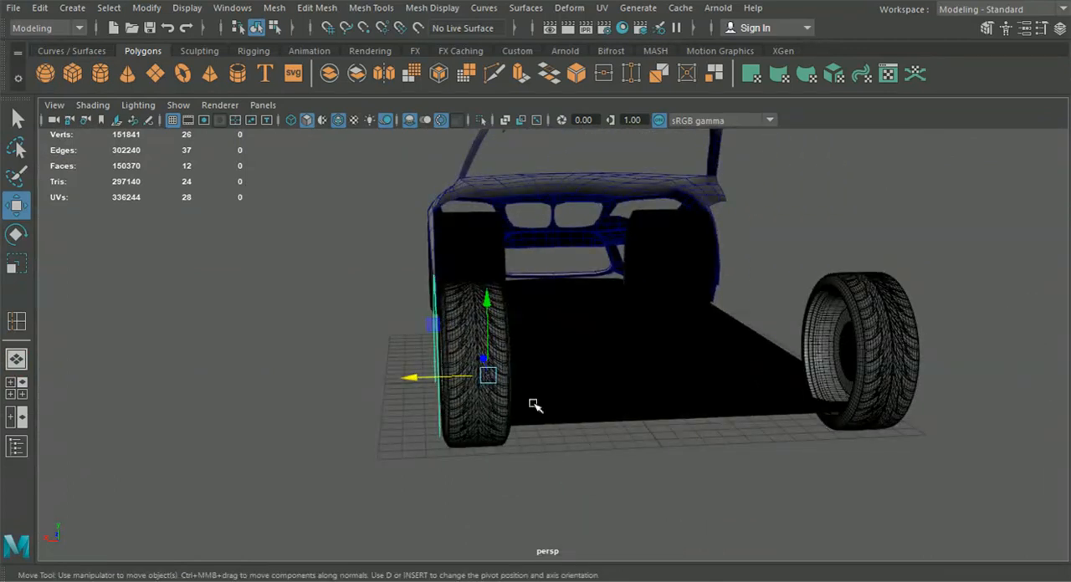
{"action": "left_click_drag", "start_coordinate": [513, 378], "coordinate": [415, 421], "text": "alt"}
In the side view, align the rear arch's front vertex pair at sill-line height with the blueprint's wheel opening
{"action": "left_click", "coordinate": [23, 397]}
{"action": "key", "text": "space"}
{"action": "middle_click_drag", "start_coordinate": [662, 407], "coordinate": [566, 402], "text": "alt"}
{"action": "scroll", "coordinate": [566, 401], "scroll_direction": "up", "scroll_amount": 5}
{"action": "scroll", "coordinate": [612, 433], "scroll_direction": "down", "scroll_amount": 3}
{"action": "middle_click_drag", "start_coordinate": [182, 435], "coordinate": [580, 407], "text": "alt"}
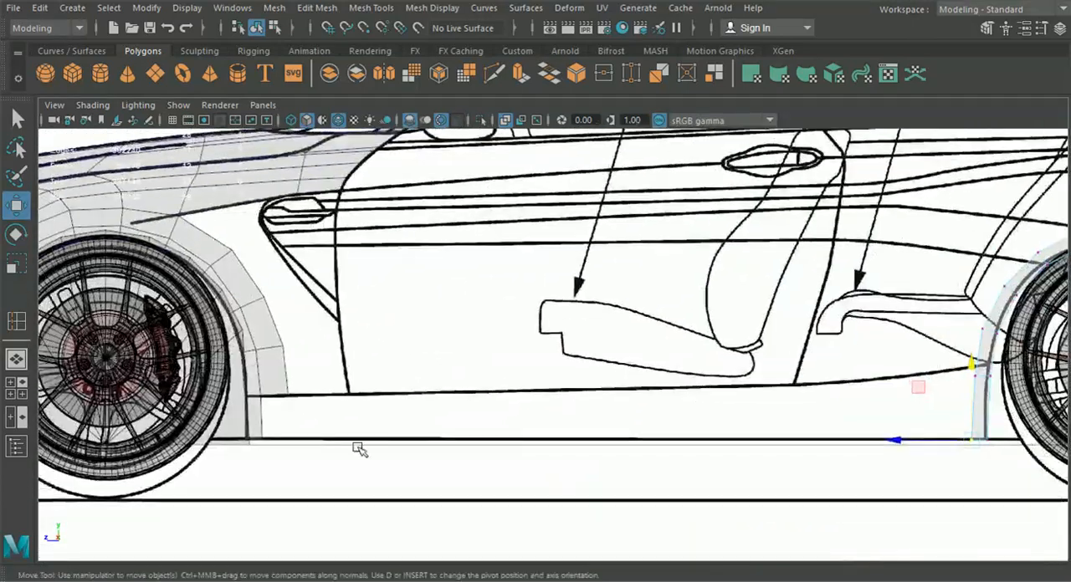
{"action": "middle_click_drag", "start_coordinate": [735, 394], "coordinate": [306, 396], "text": "alt"}
{"action": "scroll", "coordinate": [494, 407], "scroll_direction": "up", "scroll_amount": 3}
{"action": "scroll", "coordinate": [494, 407], "scroll_direction": "up", "scroll_amount": 1}
{"action": "mouse_move", "coordinate": [540, 385]}
{"action": "left_mouse_down"}
{"action": "mouse_move", "coordinate": [573, 409]}
{"action": "mouse_move", "coordinate": [551, 402]}
{"action": "mouse_move", "coordinate": [549, 387]}
{"action": "left_mouse_up"}
{"action": "scroll", "coordinate": [554, 403], "scroll_direction": "up", "scroll_amount": 3}
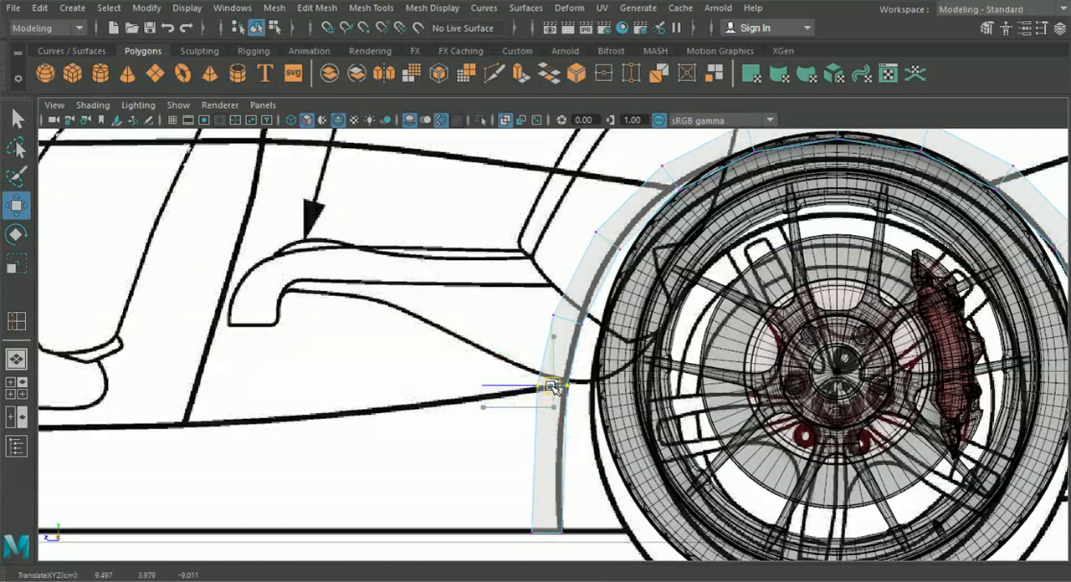
Fine-tune the individual vertices of the rear arch where the sill line meets its front side
{"action": "scroll", "coordinate": [551, 397], "scroll_direction": "up", "scroll_amount": 3}
{"action": "left_click_drag", "start_coordinate": [524, 417], "coordinate": [524, 420]}
{"action": "left_click_drag", "start_coordinate": [601, 447], "coordinate": [561, 382]}
{"action": "left_click_drag", "start_coordinate": [578, 418], "coordinate": [578, 412]}
{"action": "scroll", "coordinate": [576, 413], "scroll_direction": "down", "scroll_amount": 7}
{"action": "middle_click_drag", "start_coordinate": [423, 481], "coordinate": [661, 435], "text": "alt"}
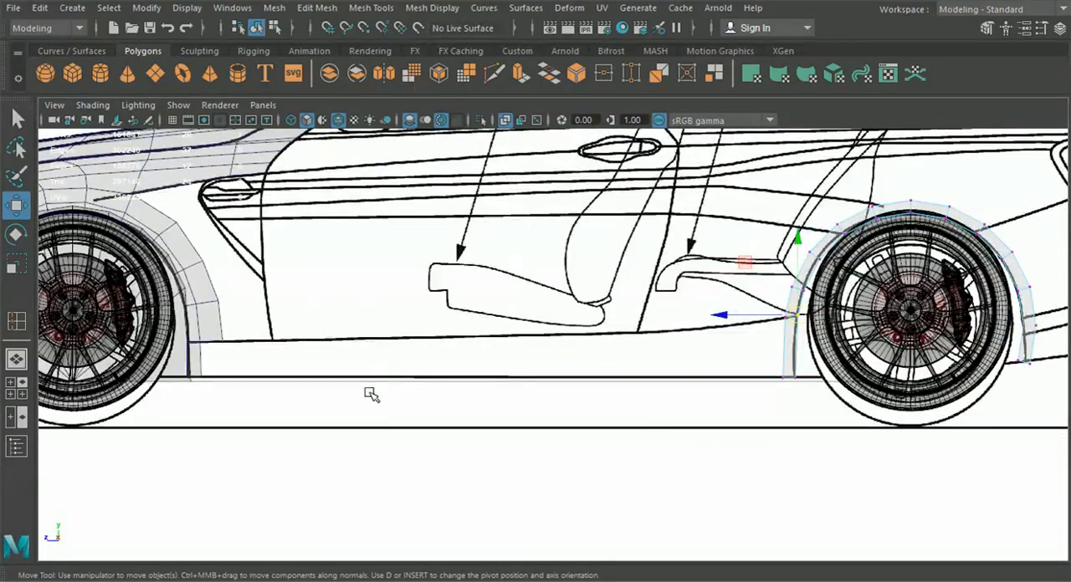
Adjust the vertices on the upper rear of the wheel arch to meet the blueprint's bumper seam
{"action": "scroll", "coordinate": [358, 402], "scroll_direction": "up", "scroll_amount": 2}
{"action": "scroll", "coordinate": [545, 332], "scroll_direction": "up", "scroll_amount": 2}
{"action": "middle_click_drag", "start_coordinate": [546, 333], "coordinate": [359, 381], "text": "alt"}
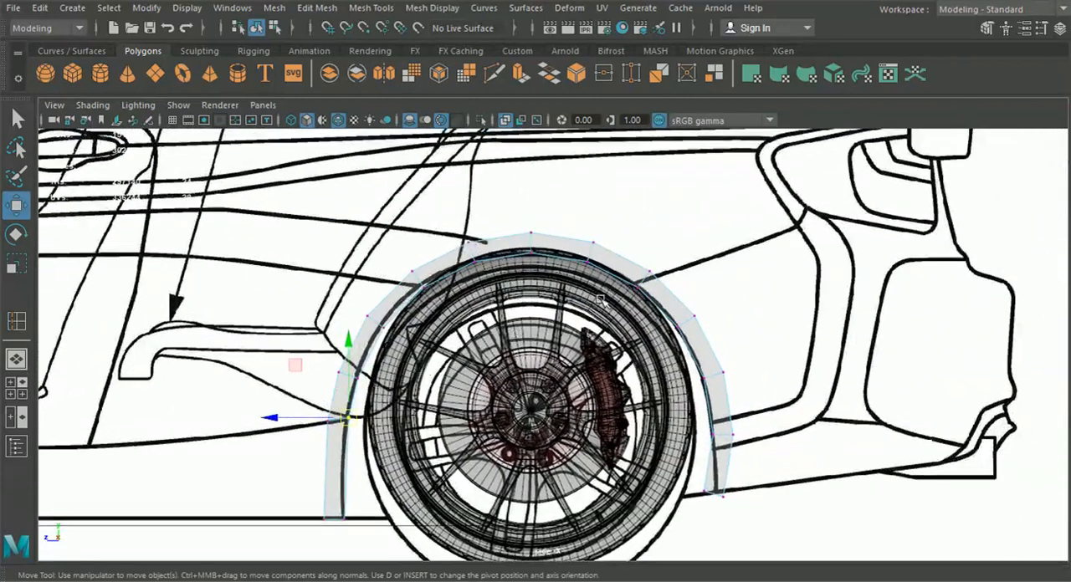
{"action": "scroll", "coordinate": [642, 249], "scroll_direction": "up", "scroll_amount": 3}
{"action": "scroll", "coordinate": [643, 249], "scroll_direction": "up", "scroll_amount": 2}
{"action": "left_click", "coordinate": [692, 300]}
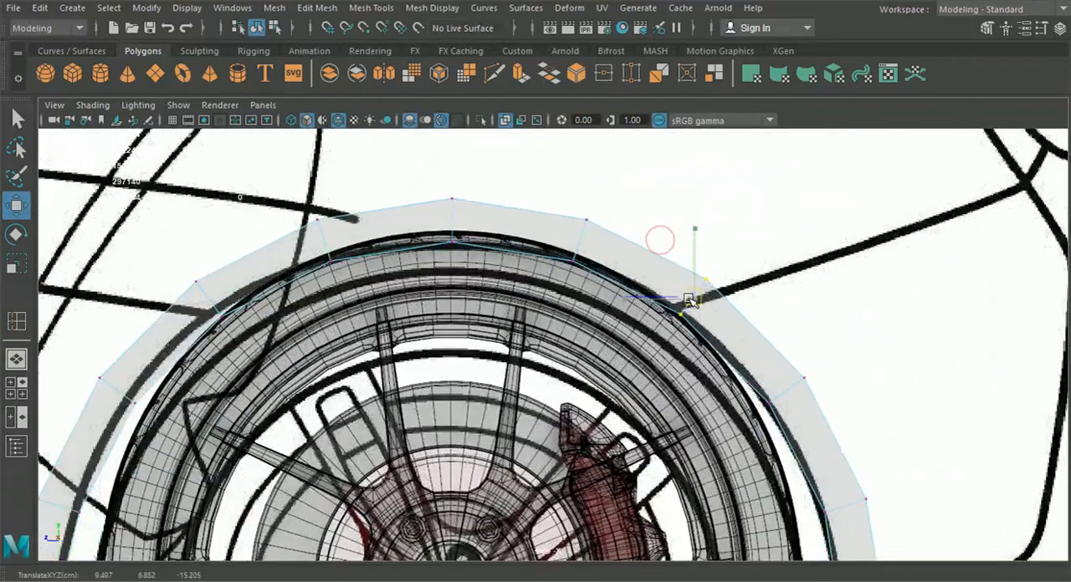
{"action": "left_click_drag", "start_coordinate": [686, 297], "coordinate": [684, 296]}
{"action": "left_click_drag", "start_coordinate": [737, 315], "coordinate": [715, 288]}
{"action": "mouse_move", "coordinate": [699, 328]}
{"action": "left_mouse_down"}
{"action": "mouse_move", "coordinate": [652, 293]}
{"action": "mouse_move", "coordinate": [674, 307]}
{"action": "left_mouse_up"}
{"action": "mouse_move", "coordinate": [676, 346]}
{"action": "middle_mouse_down", "text": "alt"}
{"action": "mouse_move", "coordinate": [605, 287]}
{"action": "mouse_move", "coordinate": [643, 333]}
{"action": "middle_mouse_up", "text": "alt"}
Move the vertex pair further down the arch's rear side onto the blueprint's wheel-opening curve
{"action": "left_click_drag", "start_coordinate": [790, 400], "coordinate": [704, 458]}
{"action": "left_click_drag", "start_coordinate": [744, 430], "coordinate": [741, 430]}
{"action": "middle_click_drag", "start_coordinate": [736, 468], "coordinate": [674, 226], "text": "alt"}
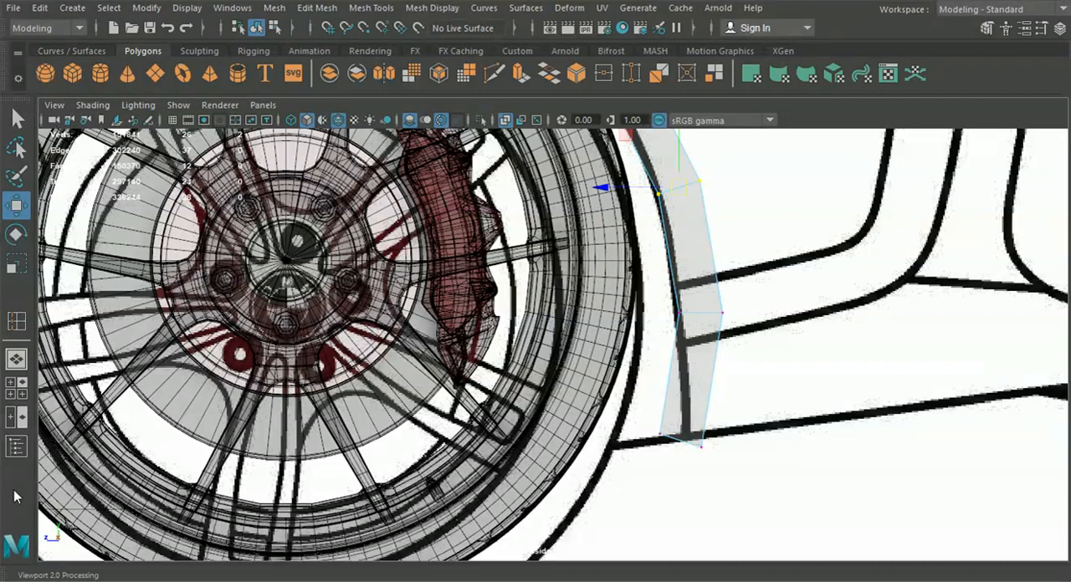
Delete the lowest face at the rear end of the wheel arch
{"action": "middle_click_drag", "start_coordinate": [1032, 354], "coordinate": [874, 464], "text": "alt"}
{"action": "scroll", "coordinate": [871, 466], "scroll_direction": "down", "scroll_amount": 5}
{"action": "middle_click_drag", "start_coordinate": [765, 397], "coordinate": [657, 410], "text": "alt"}
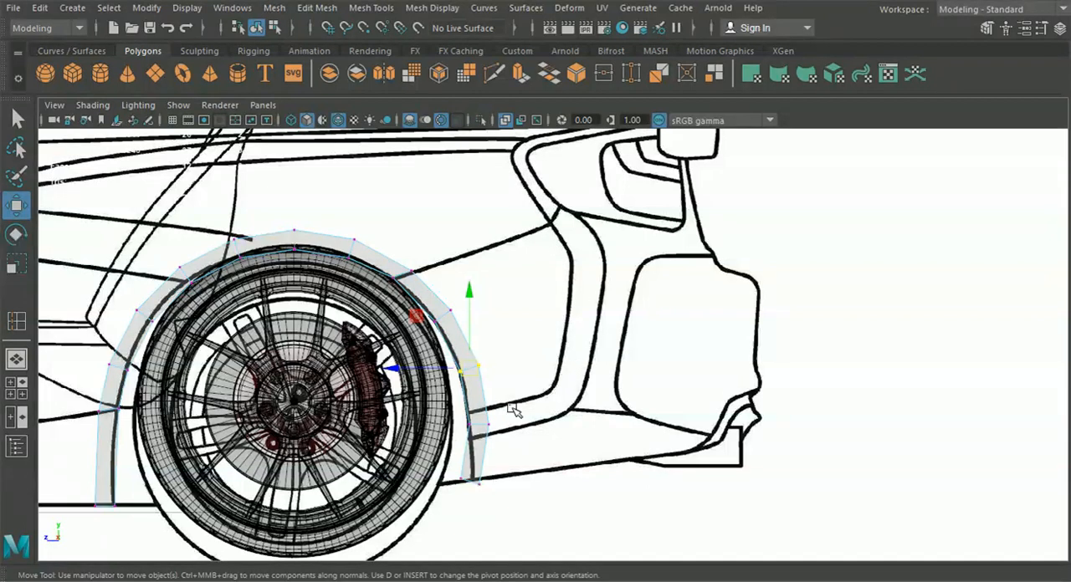
{"action": "middle_click_drag", "start_coordinate": [505, 413], "coordinate": [553, 398], "text": "alt"}
{"action": "scroll", "coordinate": [553, 399], "scroll_direction": "up", "scroll_amount": 5}
{"action": "left_click", "coordinate": [500, 507]}
{"action": "key", "text": "Delete"}
Align the arch's rear end vertices with the lower bumper seam in the blueprint
{"action": "left_click_drag", "start_coordinate": [474, 403], "coordinate": [557, 497]}
{"action": "left_click_drag", "start_coordinate": [505, 442], "coordinate": [501, 412]}
{"action": "left_click_drag", "start_coordinate": [549, 451], "coordinate": [520, 421]}
{"action": "middle_click_drag", "start_coordinate": [499, 327], "coordinate": [526, 375], "text": "alt"}
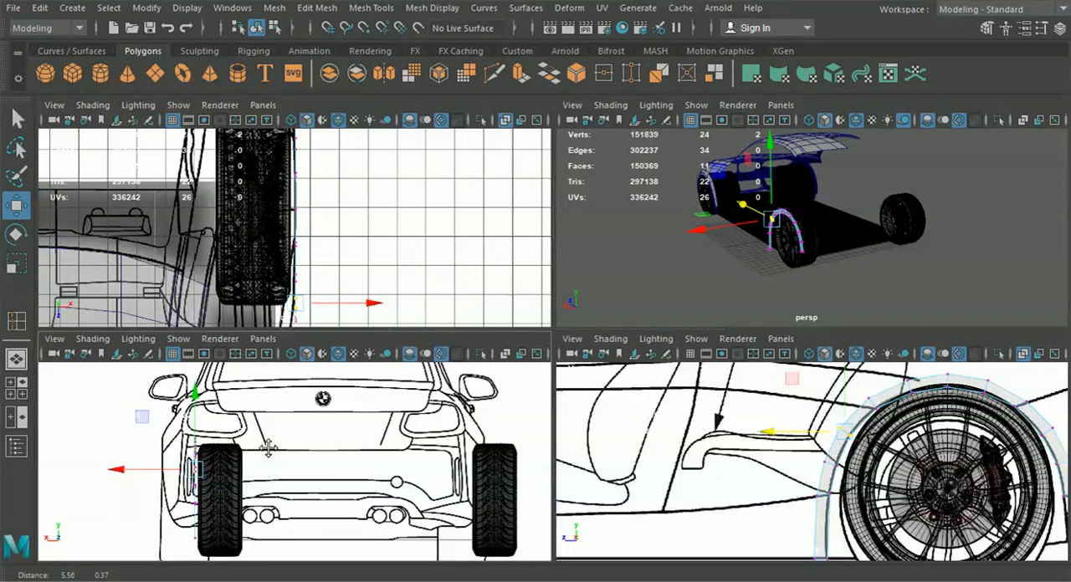
{"action": "scroll", "coordinate": [268, 449], "scroll_direction": "down", "scroll_amount": 4}
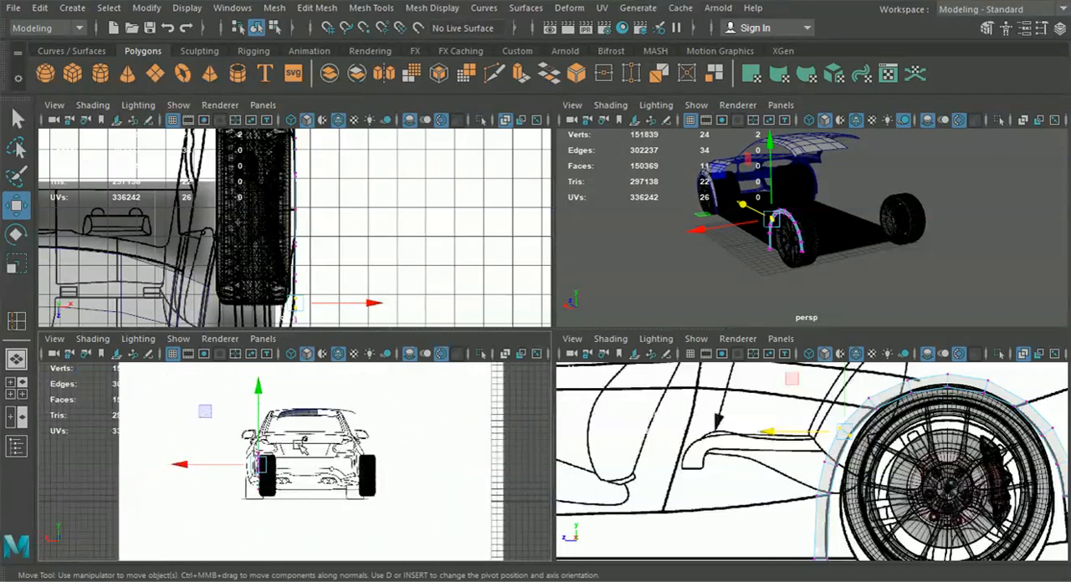
Set layer1 to template display and select the rear wheel arch in the rear view
{"action": "left_click", "coordinate": [307, 443]}
{"action": "left_click_drag", "start_coordinate": [246, 453], "coordinate": [242, 453]}
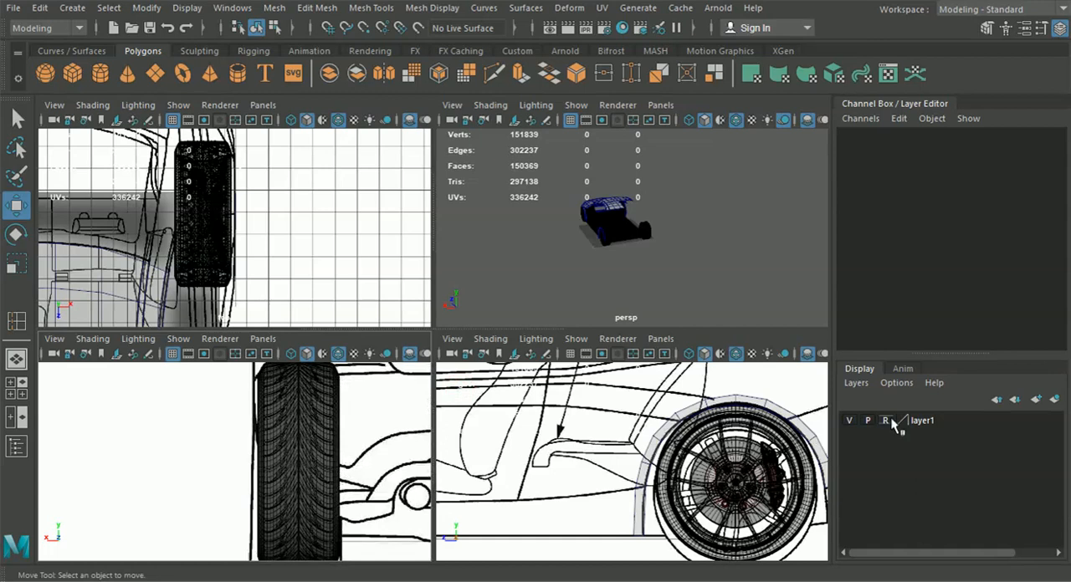
{"action": "left_click", "coordinate": [888, 421]}
{"action": "left_click", "coordinate": [887, 421]}
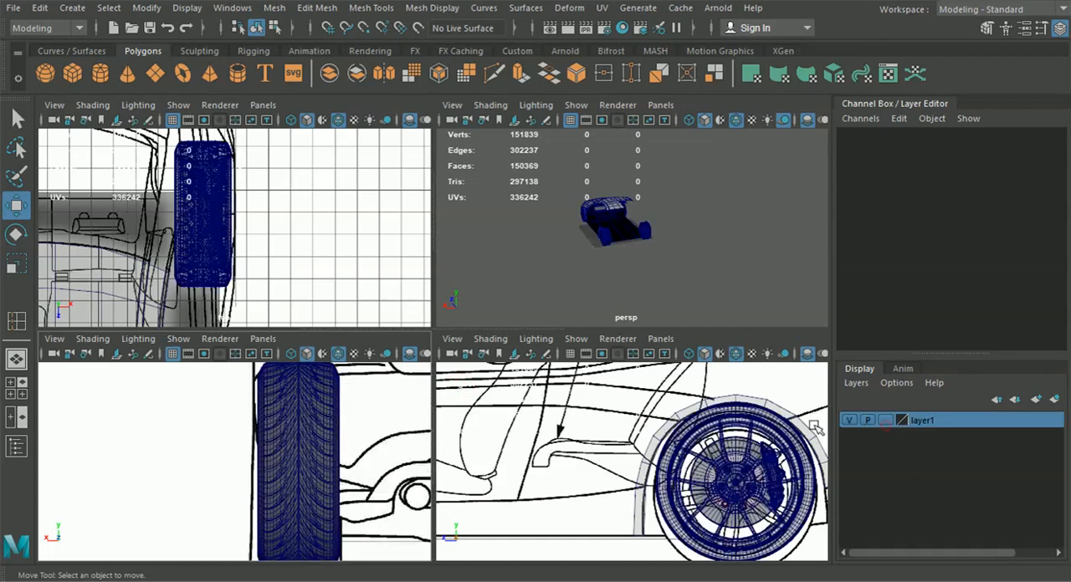
{"action": "middle_click_drag", "start_coordinate": [365, 428], "coordinate": [352, 469], "text": "alt"}
{"action": "left_click", "coordinate": [255, 418]}
{"action": "middle_click_drag", "start_coordinate": [265, 444], "coordinate": [269, 408], "text": "alt"}
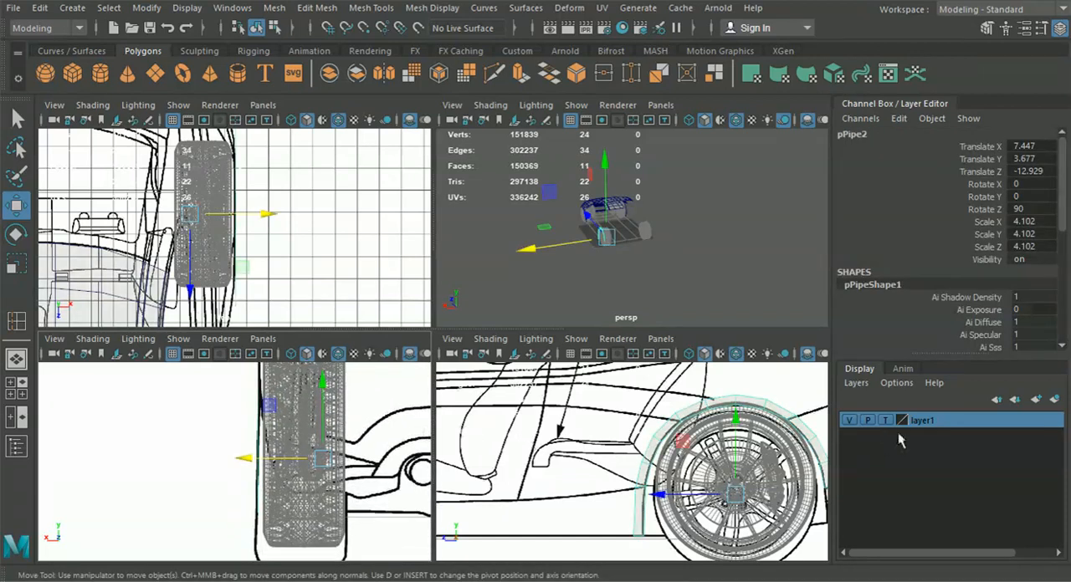
{"action": "middle_click_drag", "start_coordinate": [338, 469], "coordinate": [344, 473], "text": "alt"}
Move the vertex pair at the arch's rear lower end along X to fit the body outline in the rear view
{"action": "middle_click_drag", "start_coordinate": [736, 485], "coordinate": [594, 456], "text": "alt"}
{"action": "scroll", "coordinate": [669, 465], "scroll_direction": "up", "scroll_amount": 4}
{"action": "right_click_drag", "start_coordinate": [718, 435], "coordinate": [661, 435]}
{"action": "left_click_drag", "start_coordinate": [700, 447], "coordinate": [741, 475]}
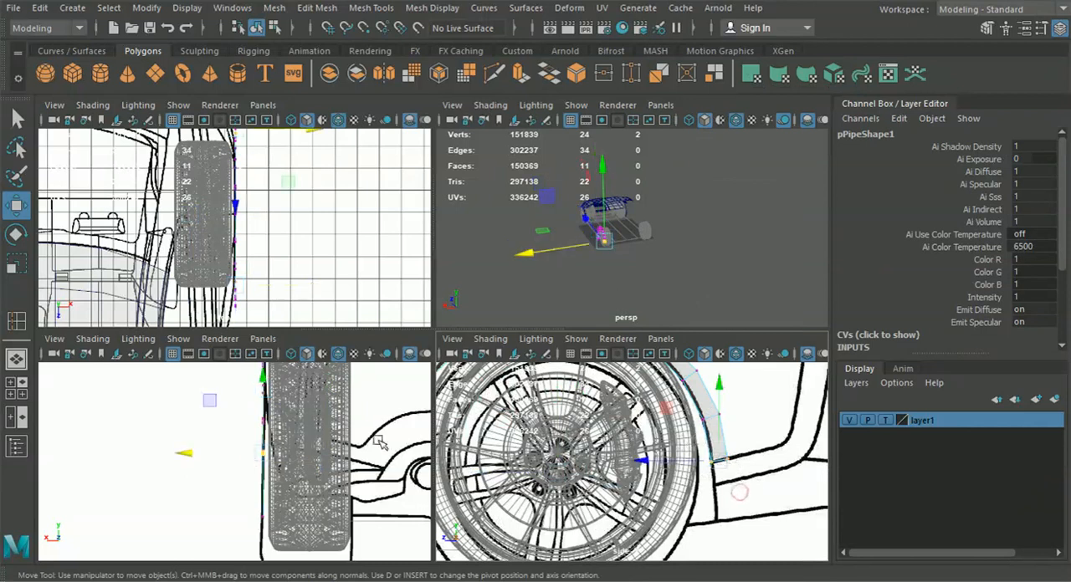
{"action": "scroll", "coordinate": [274, 449], "scroll_direction": "up", "scroll_amount": 5}
{"action": "middle_click_drag", "start_coordinate": [257, 449], "coordinate": [240, 454], "text": "alt"}
{"action": "left_click_drag", "start_coordinate": [209, 450], "coordinate": [229, 450]}
Move the second vertex pair from the arch's rear lower end inward along X to follow the body outline
{"action": "middle_click_drag", "start_coordinate": [566, 416], "coordinate": [503, 474], "text": "alt"}
{"action": "left_click_drag", "start_coordinate": [673, 486], "coordinate": [620, 463]}
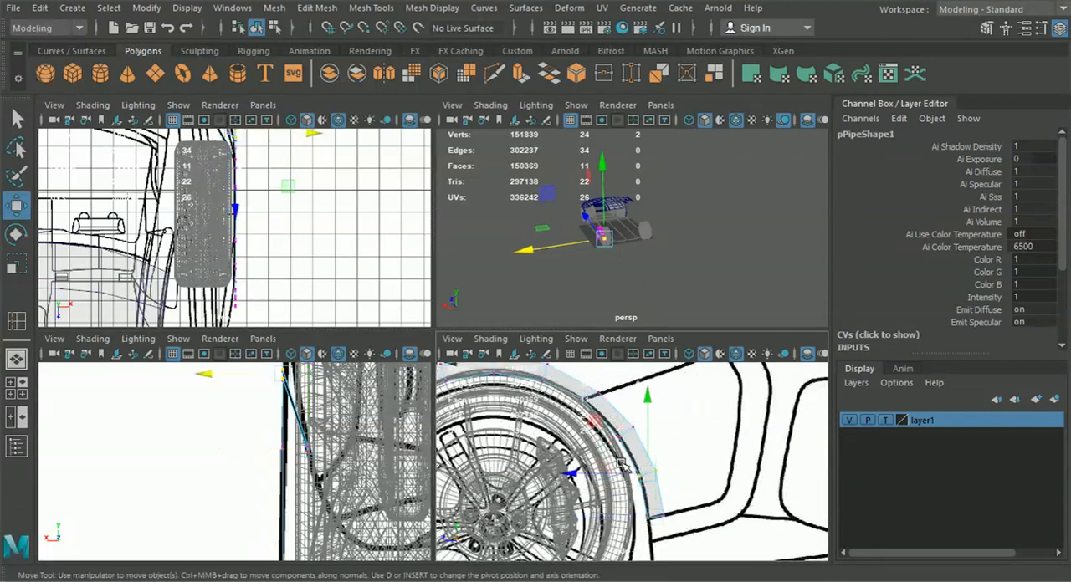
{"action": "scroll", "coordinate": [287, 416], "scroll_direction": "up", "scroll_amount": 5}
{"action": "middle_click_drag", "start_coordinate": [287, 416], "coordinate": [197, 569], "text": "alt"}
{"action": "left_click_drag", "start_coordinate": [176, 416], "coordinate": [204, 416]}
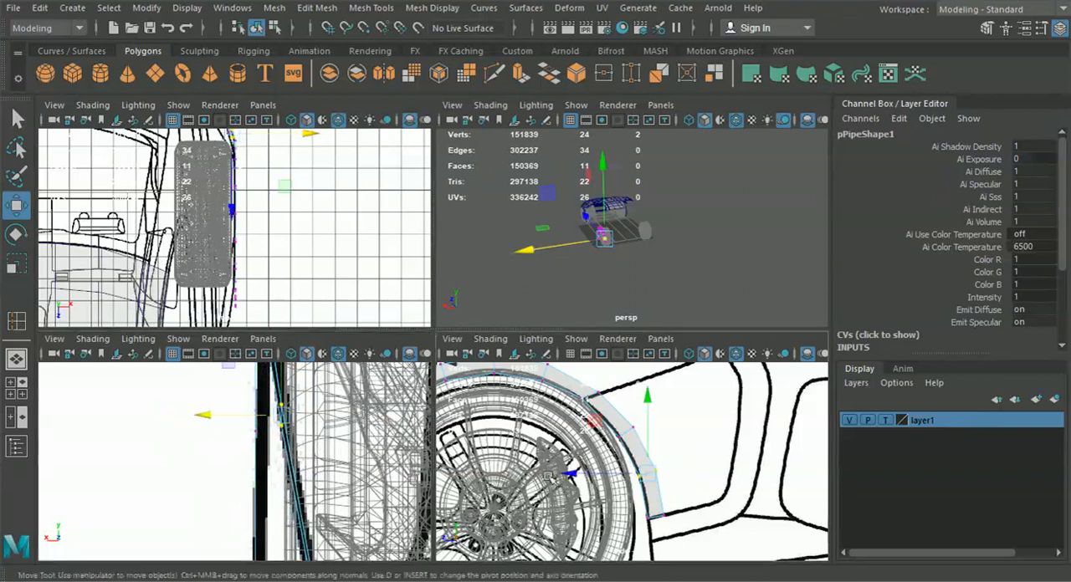
Shift the third vertex pair up the arch's rear side inward along X to match the rear blueprint
{"action": "middle_click_drag", "start_coordinate": [549, 476], "coordinate": [553, 515], "text": "alt"}
{"action": "left_click_drag", "start_coordinate": [684, 484], "coordinate": [608, 461]}
{"action": "middle_click_drag", "start_coordinate": [243, 368], "coordinate": [237, 504], "text": "alt"}
{"action": "left_click_drag", "start_coordinate": [185, 448], "coordinate": [199, 449]}
Move the vertex pair where the upper bumper seam meets the arch inward along X to fit the rear blueprint
{"action": "middle_click_drag", "start_coordinate": [497, 419], "coordinate": [505, 441], "text": "alt"}
{"action": "left_click_drag", "start_coordinate": [582, 448], "coordinate": [619, 471]}
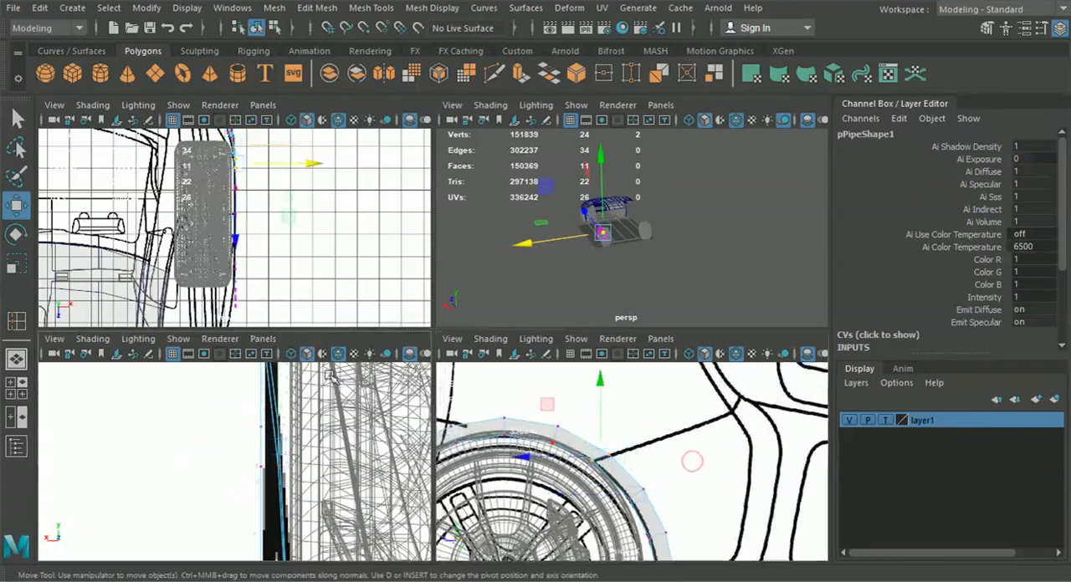
{"action": "middle_click_drag", "start_coordinate": [317, 396], "coordinate": [318, 505], "text": "alt"}
{"action": "left_click_drag", "start_coordinate": [195, 425], "coordinate": [205, 429]}
{"action": "middle_click_drag", "start_coordinate": [311, 435], "coordinate": [312, 447], "text": "alt"}
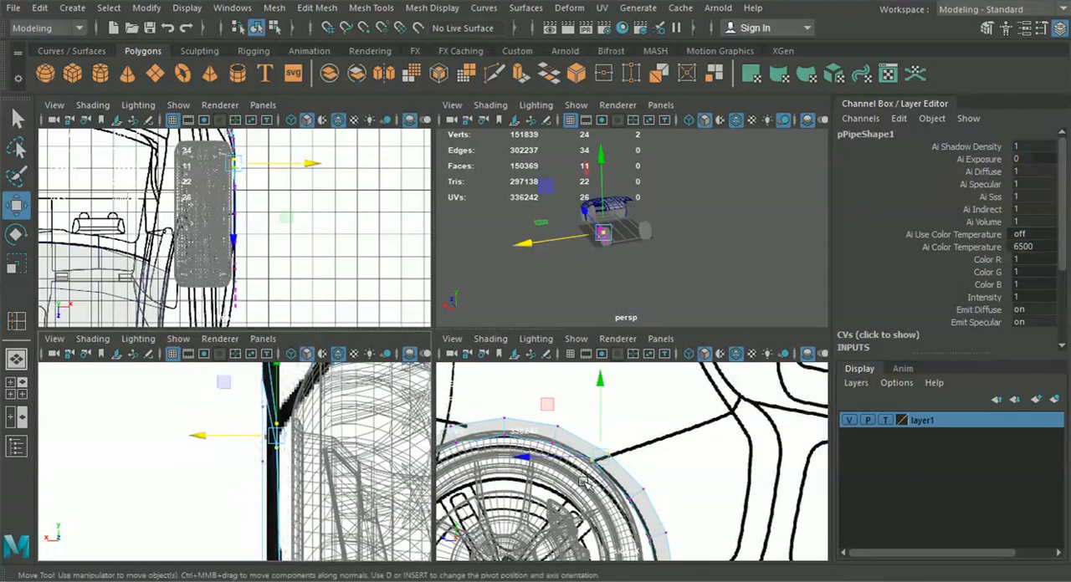
Nudge the vertex pair just behind the arch's top inward along X to match the body outline
{"action": "left_click_drag", "start_coordinate": [540, 420], "coordinate": [562, 484]}
{"action": "middle_click_drag", "start_coordinate": [309, 378], "coordinate": [254, 457], "text": "alt"}
{"action": "left_click_drag", "start_coordinate": [182, 447], "coordinate": [185, 447]}
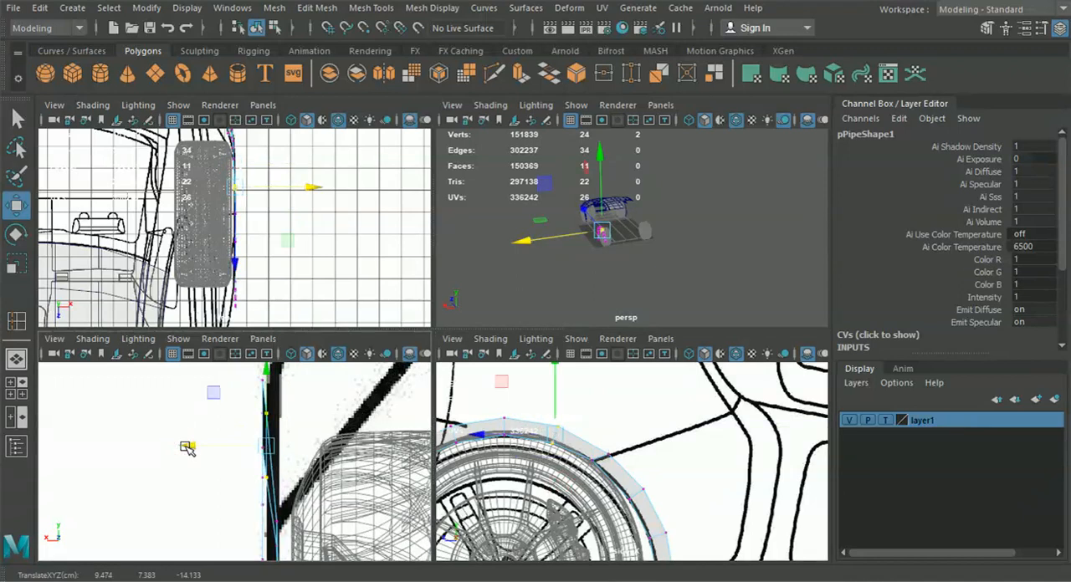
Check the reshaped wheel arch in the perspective view and return from vertex editing to object selection
{"action": "key", "text": "space"}
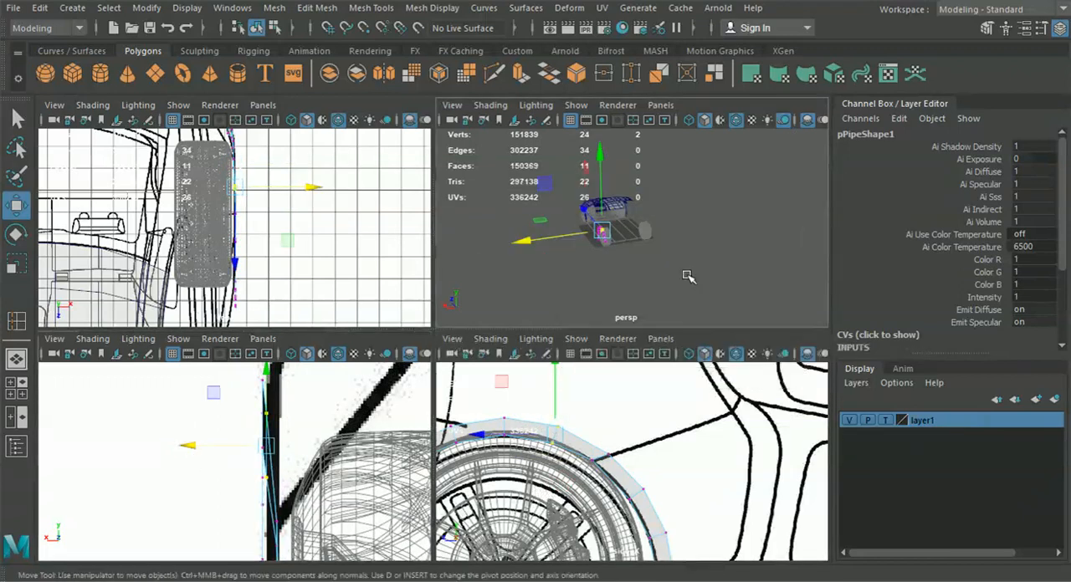
{"action": "left_click_drag", "start_coordinate": [504, 359], "coordinate": [540, 418], "text": "alt"}
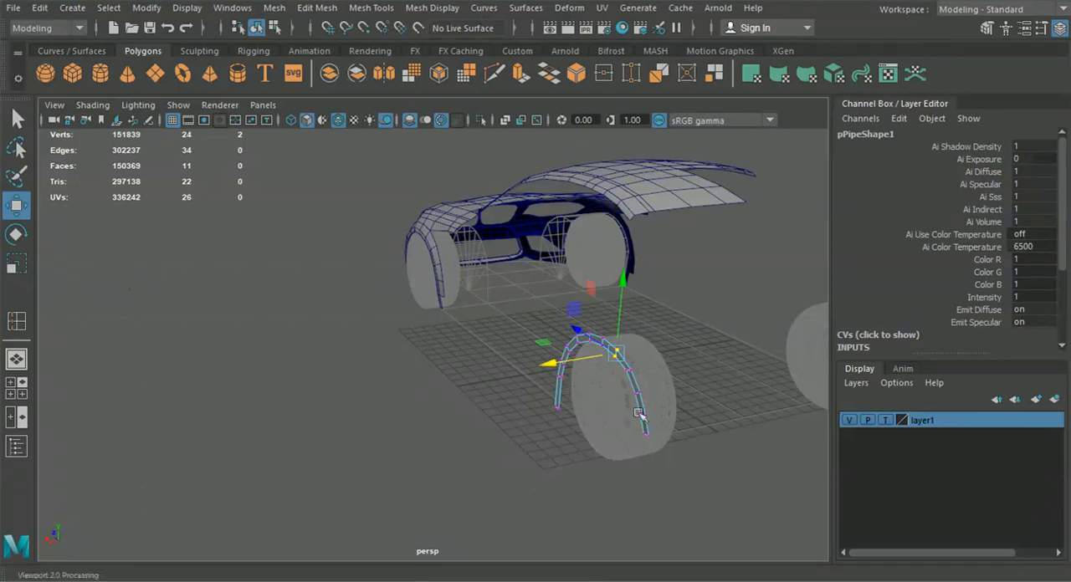
{"action": "left_click_drag", "start_coordinate": [544, 425], "coordinate": [504, 414], "text": "alt"}
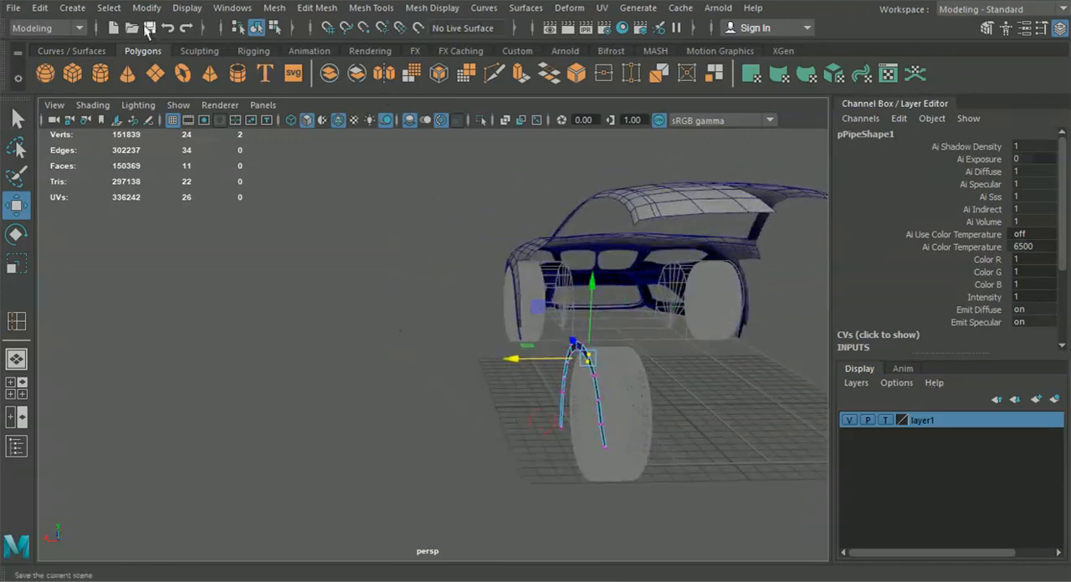
{"action": "left_click", "coordinate": [256, 27]}
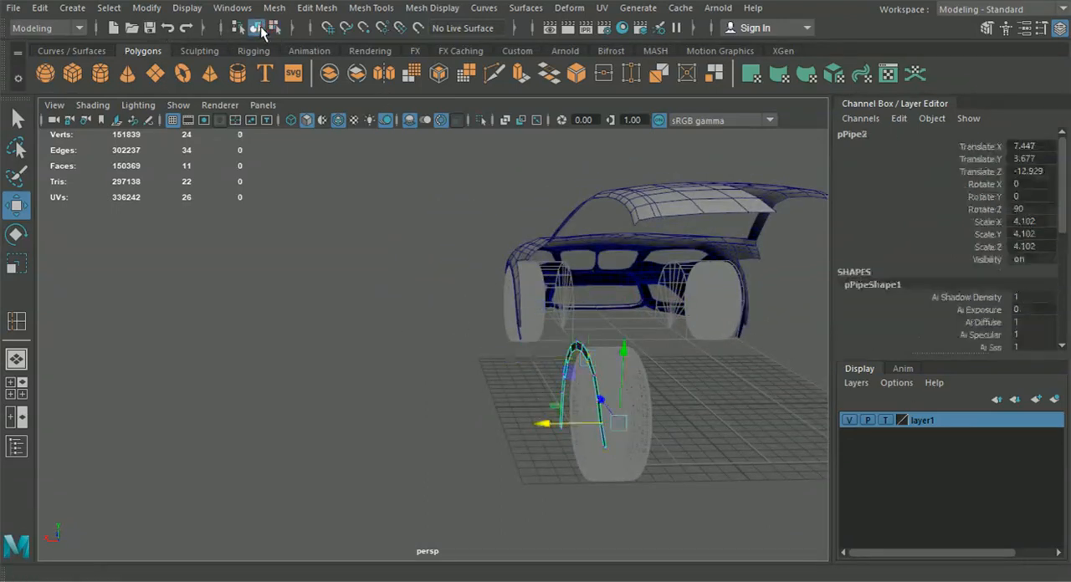
Set layer1 back to normal display and select the rear wheel beside the arch
{"action": "left_click", "coordinate": [886, 420]}
{"action": "left_click", "coordinate": [885, 420]}
{"action": "left_click", "coordinate": [601, 459]}
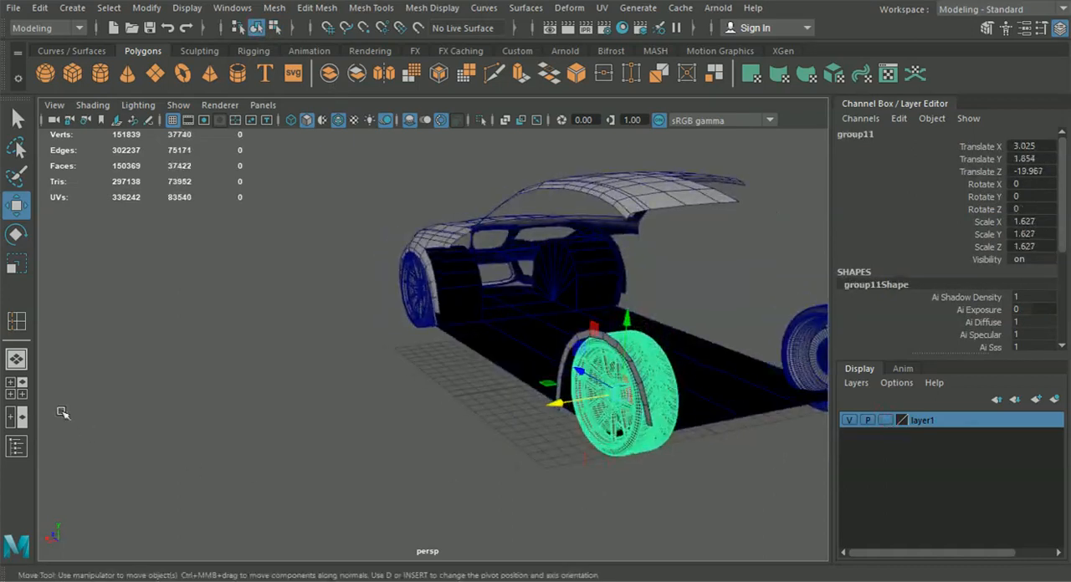
Set the front viewport to the back view and move the selected rear wheel outward to Translate X 3.255
{"action": "left_click", "coordinate": [20, 390]}
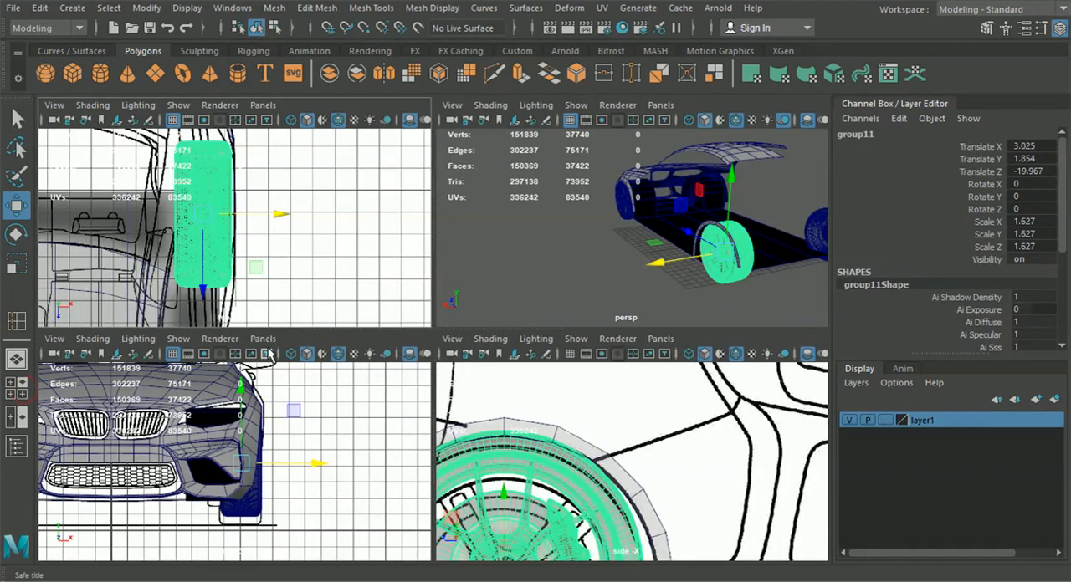
{"action": "left_click", "coordinate": [263, 339]}
{"action": "mouse_move", "coordinate": [310, 389]}
{"action": "left_click", "coordinate": [444, 386]}
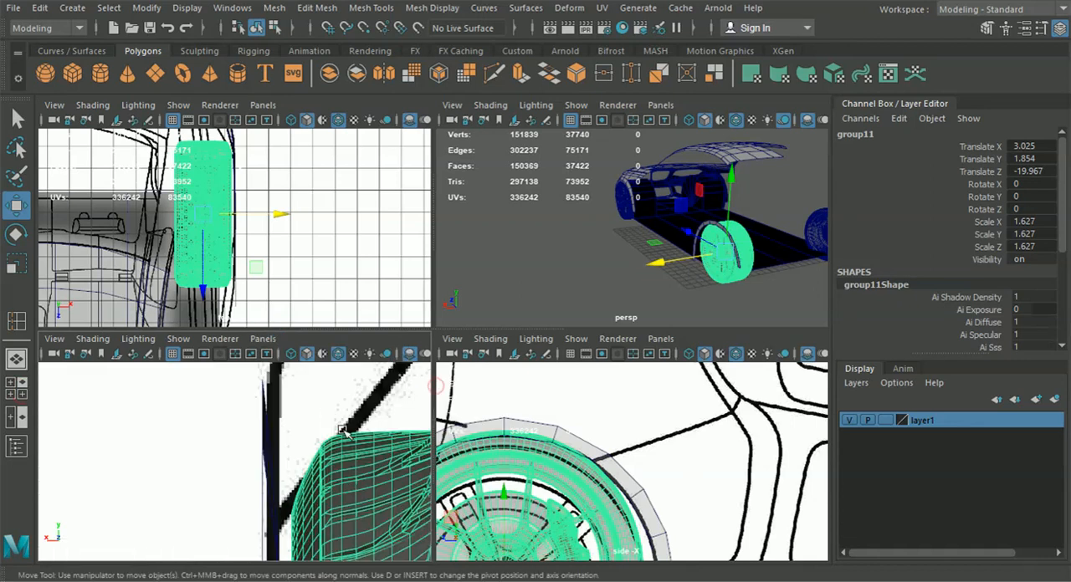
{"action": "key", "text": "f"}
{"action": "left_click_drag", "start_coordinate": [243, 464], "coordinate": [227, 468]}
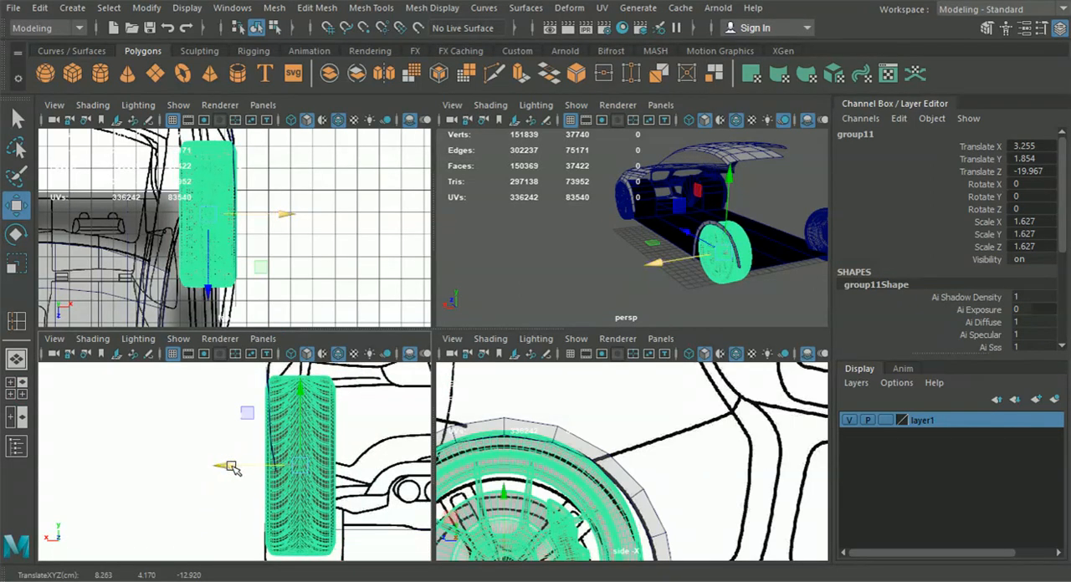
{"action": "scroll", "coordinate": [219, 471], "scroll_direction": "up", "scroll_amount": 2}
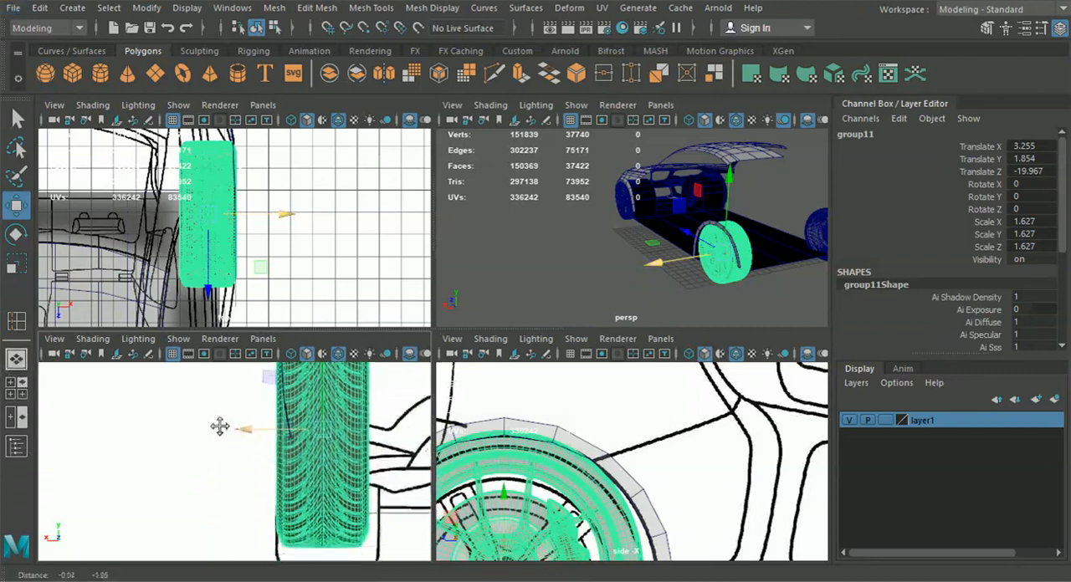
Check the moved wheel against the arch in the perspective view and clear the selection
{"action": "left_click", "coordinate": [25, 359]}
{"action": "left_click_drag", "start_coordinate": [347, 400], "coordinate": [502, 424], "text": "alt"}
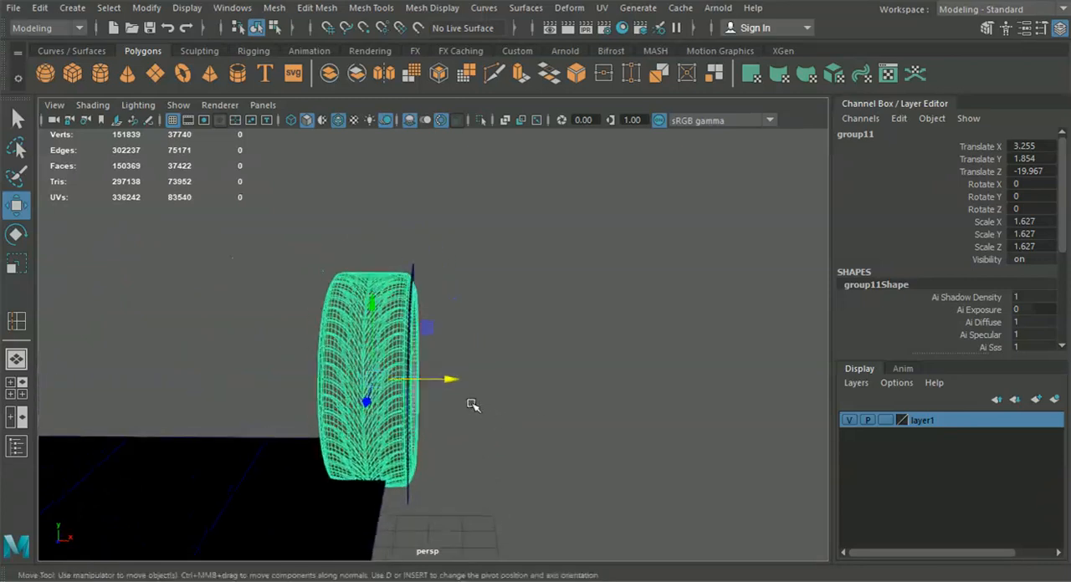
{"action": "left_click", "coordinate": [1059, 27]}
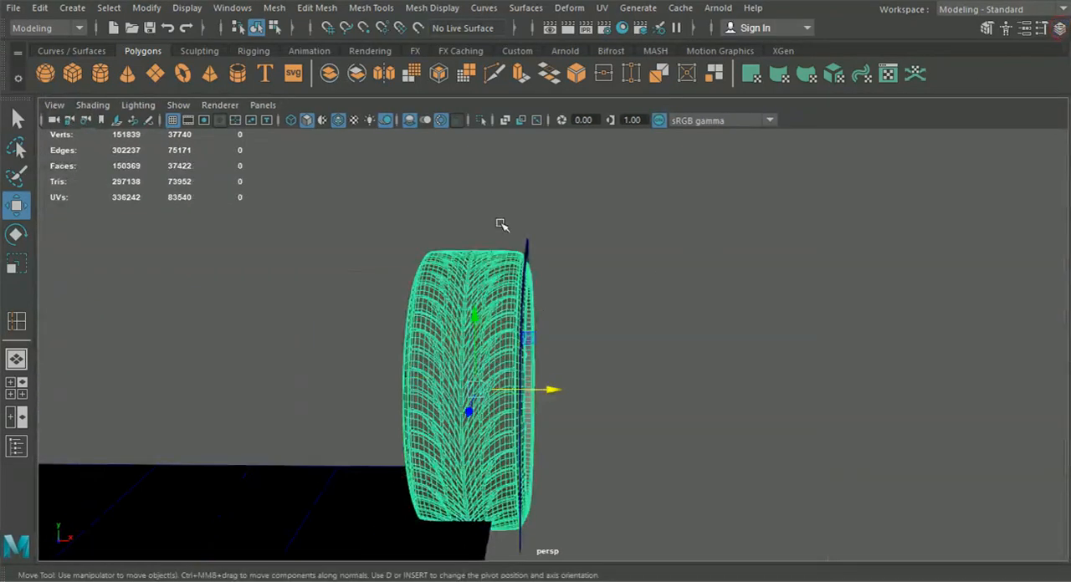
{"action": "left_click", "coordinate": [658, 431]}
{"action": "left_click_drag", "start_coordinate": [657, 432], "coordinate": [569, 376], "text": "alt"}
{"action": "left_click", "coordinate": [1059, 28]}
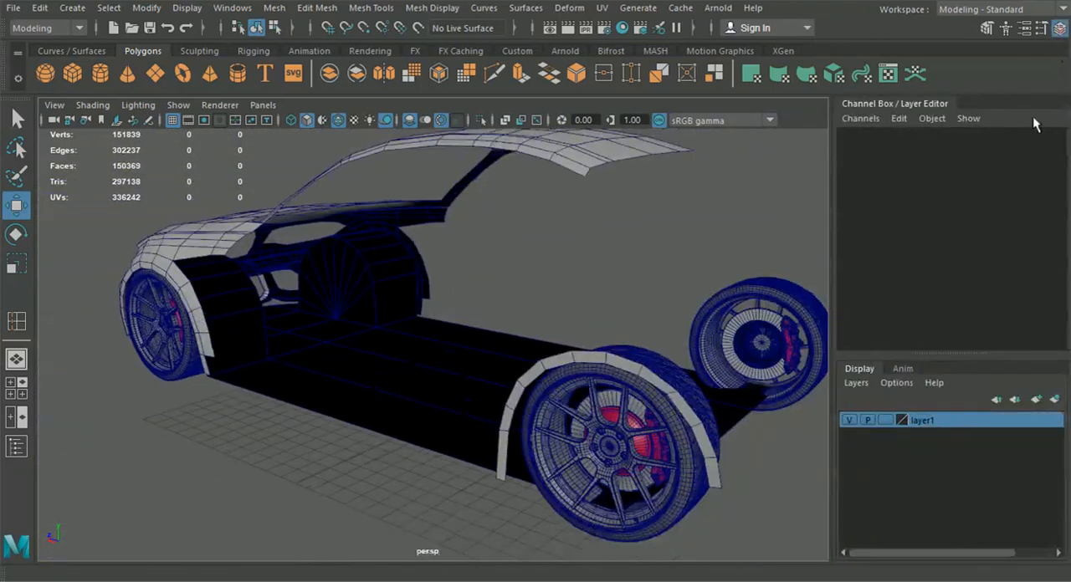
Set layer1 to reference display and select the rear wheel arch
{"action": "left_click", "coordinate": [886, 419]}
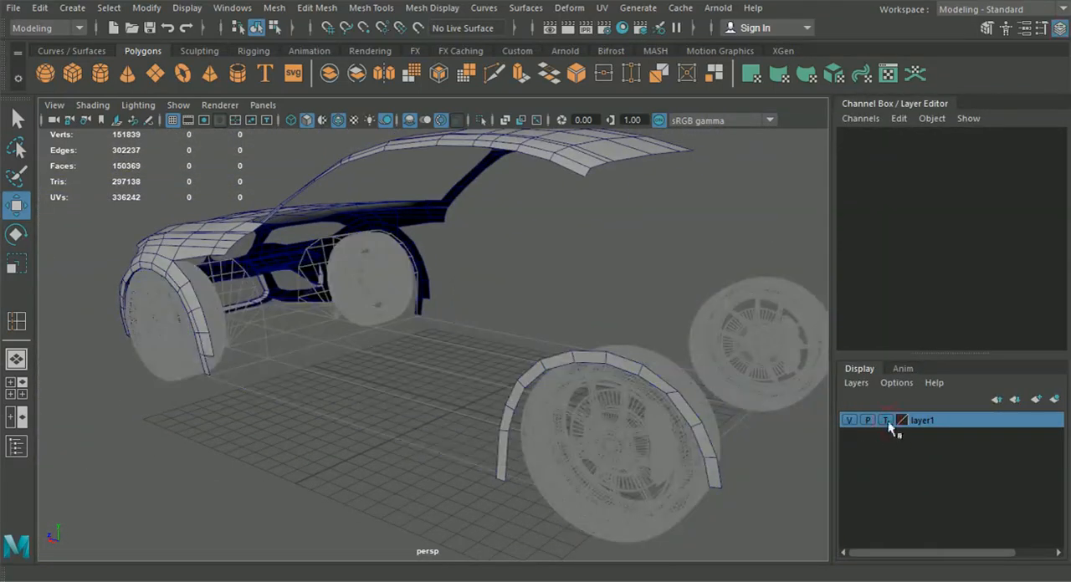
{"action": "left_click", "coordinate": [886, 419]}
{"action": "left_click_drag", "start_coordinate": [586, 452], "coordinate": [560, 398], "text": "alt"}
{"action": "left_click", "coordinate": [469, 470]}
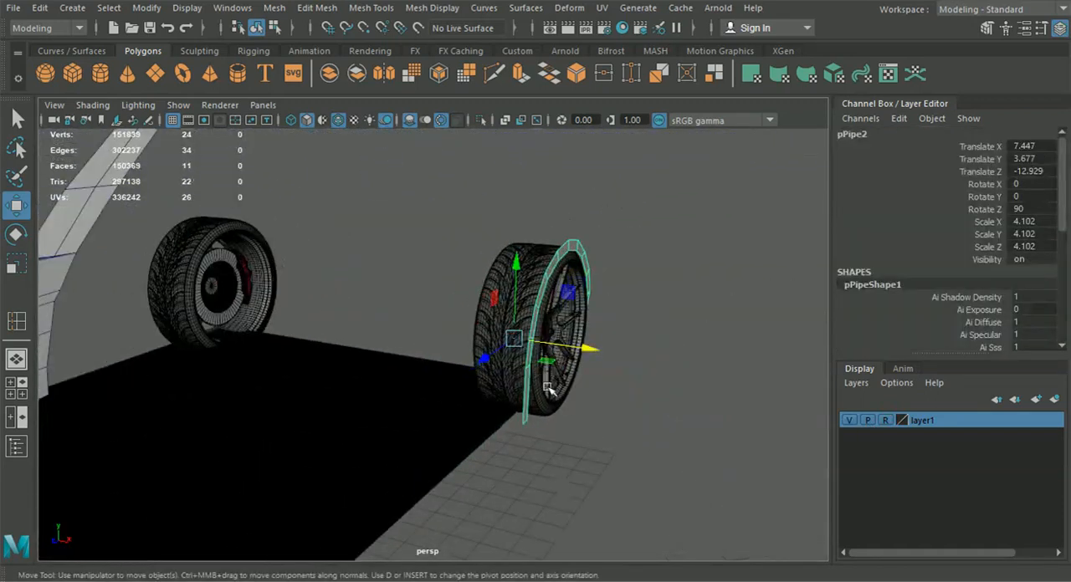
Move the middle vertex pair on the arch's front leg slightly inward along X
{"action": "right_click_drag", "start_coordinate": [527, 372], "coordinate": [479, 117]}
{"action": "scroll", "coordinate": [569, 335], "scroll_direction": "up", "scroll_amount": 5}
{"action": "left_click_drag", "start_coordinate": [624, 517], "coordinate": [561, 461]}
{"action": "left_click_drag", "start_coordinate": [642, 425], "coordinate": [583, 386]}
{"action": "left_click_drag", "start_coordinate": [583, 392], "coordinate": [620, 393], "text": "alt"}
{"action": "left_click_drag", "start_coordinate": [575, 360], "coordinate": [541, 330]}
{"action": "left_click_drag", "start_coordinate": [615, 360], "coordinate": [698, 431], "text": "alt"}
{"action": "left_click_drag", "start_coordinate": [713, 387], "coordinate": [700, 384]}
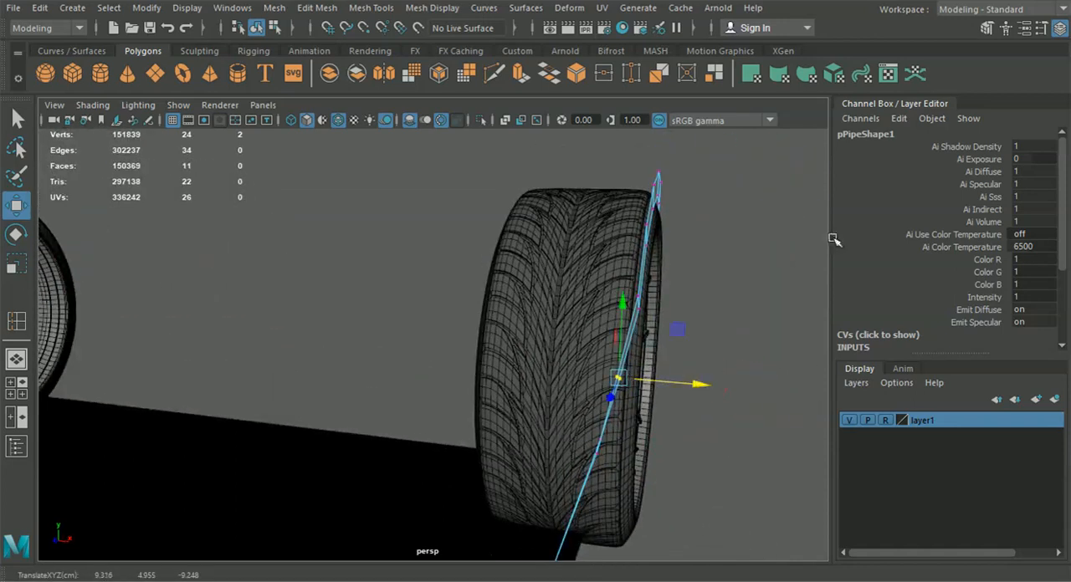
Adjust the next vertex pair up the arch's front leg along X, undoing one nudge, and return to object selection with nothing selected
{"action": "left_click", "coordinate": [1060, 29]}
{"action": "left_click_drag", "start_coordinate": [674, 348], "coordinate": [717, 377], "text": "alt"}
{"action": "left_click_drag", "start_coordinate": [721, 376], "coordinate": [744, 359]}
{"action": "middle_click_drag", "start_coordinate": [744, 358], "coordinate": [624, 411], "text": "alt"}
{"action": "left_click_drag", "start_coordinate": [646, 338], "coordinate": [631, 302], "text": "alt"}
{"action": "key", "text": "ctrl+z"}
{"action": "left_click_drag", "start_coordinate": [655, 337], "coordinate": [557, 307], "text": "alt"}
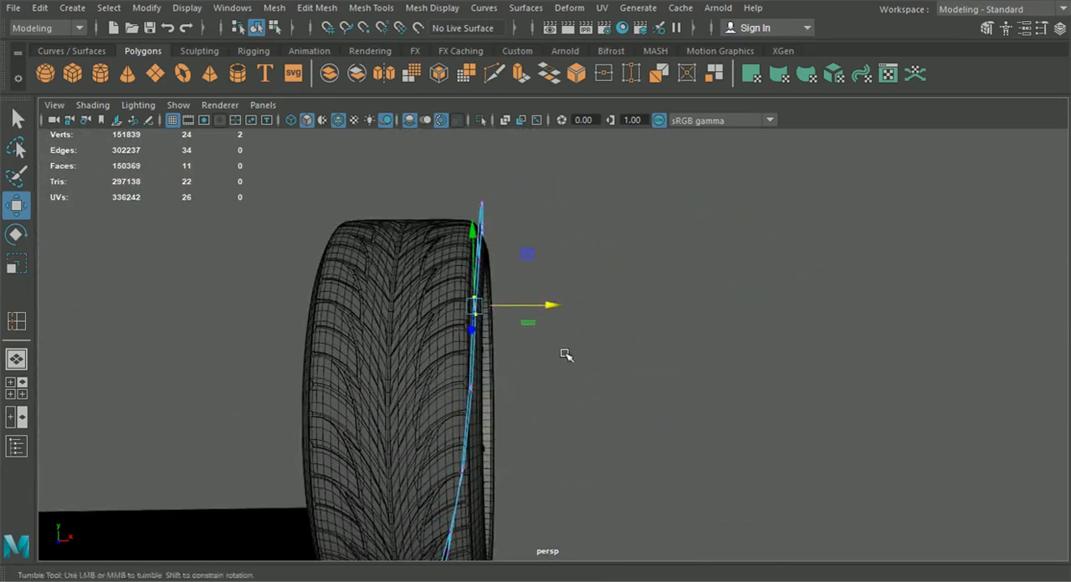
{"action": "left_click_drag", "start_coordinate": [509, 433], "coordinate": [590, 406], "text": "alt"}
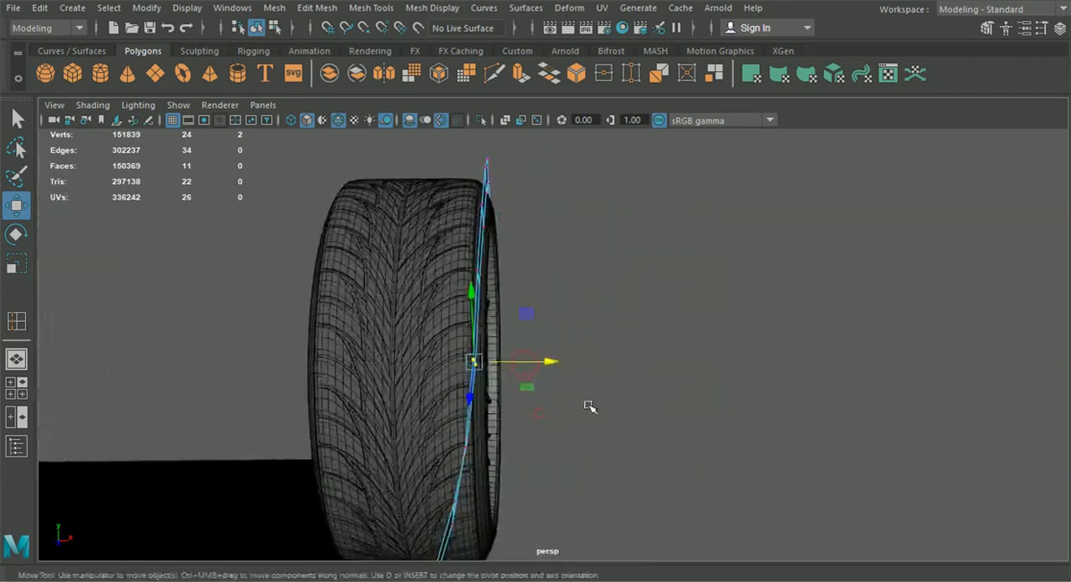
{"action": "left_click_drag", "start_coordinate": [547, 363], "coordinate": [456, 444], "text": "alt"}
{"action": "scroll", "coordinate": [577, 456], "scroll_direction": "down", "scroll_amount": 5}
{"action": "left_click", "coordinate": [274, 28]}
{"action": "left_click", "coordinate": [256, 29]}
{"action": "left_click", "coordinate": [741, 291]}
Inspect the rear arch and its alignment with the wheel from several angles in the perspective view
{"action": "scroll", "coordinate": [723, 336], "scroll_direction": "down", "scroll_amount": 6}
{"action": "scroll", "coordinate": [711, 347], "scroll_direction": "down", "scroll_amount": 2}
{"action": "left_click_drag", "start_coordinate": [671, 378], "coordinate": [504, 371], "text": "alt"}
{"action": "scroll", "coordinate": [519, 389], "scroll_direction": "up", "scroll_amount": 5}
{"action": "left_click_drag", "start_coordinate": [536, 410], "coordinate": [562, 432], "text": "alt"}
{"action": "scroll", "coordinate": [562, 431], "scroll_direction": "up", "scroll_amount": 2}
{"action": "scroll", "coordinate": [562, 432], "scroll_direction": "up", "scroll_amount": 3}
{"action": "middle_click_drag", "start_coordinate": [560, 428], "coordinate": [526, 281], "text": "alt"}
{"action": "scroll", "coordinate": [527, 322], "scroll_direction": "up", "scroll_amount": 1}
{"action": "middle_click_drag", "start_coordinate": [526, 329], "coordinate": [507, 299], "text": "alt"}
{"action": "scroll", "coordinate": [507, 299], "scroll_direction": "up", "scroll_amount": 5}
{"action": "left_click_drag", "start_coordinate": [507, 303], "coordinate": [454, 364], "text": "alt"}
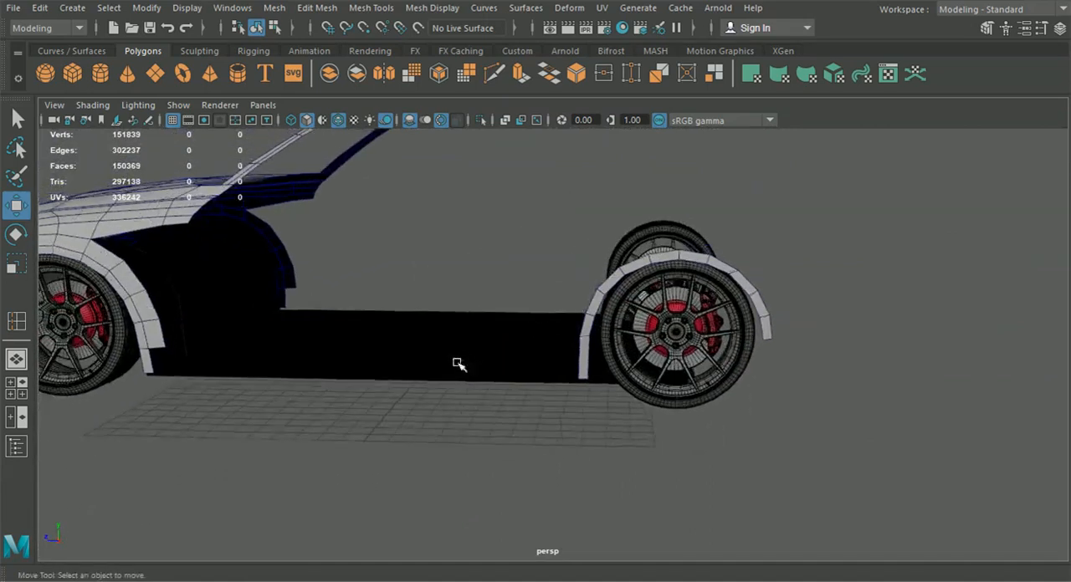
{"action": "scroll", "coordinate": [481, 363], "scroll_direction": "down", "scroll_amount": 5}
Examine the body in the enlarged side view, from the rear wheel arch to the front fender
{"action": "left_click", "coordinate": [27, 398]}
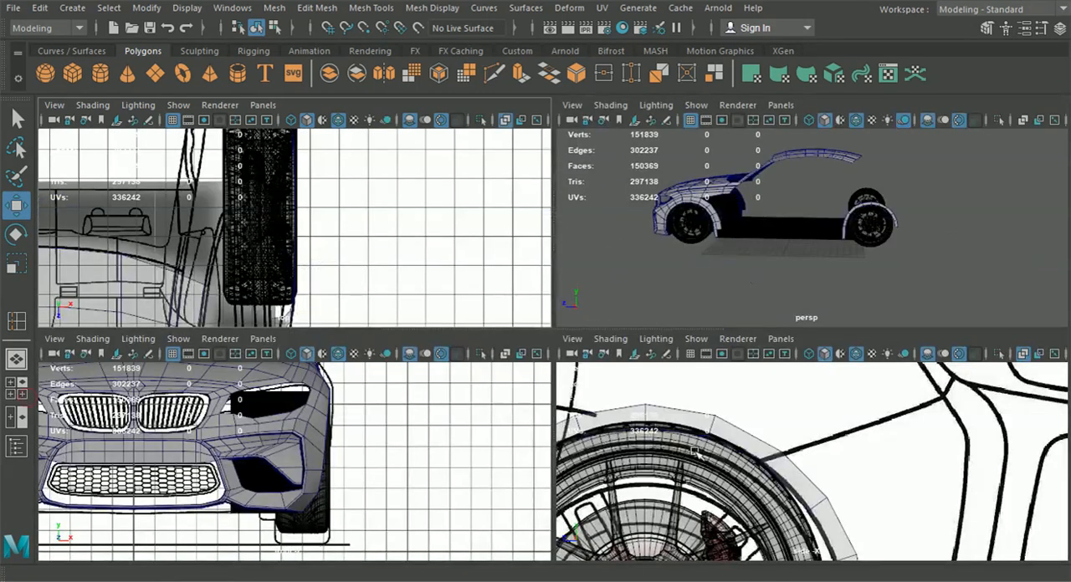
{"action": "key", "text": "space"}
{"action": "scroll", "coordinate": [688, 452], "scroll_direction": "down", "scroll_amount": 6}
{"action": "middle_click_drag", "start_coordinate": [599, 374], "coordinate": [628, 408], "text": "alt"}
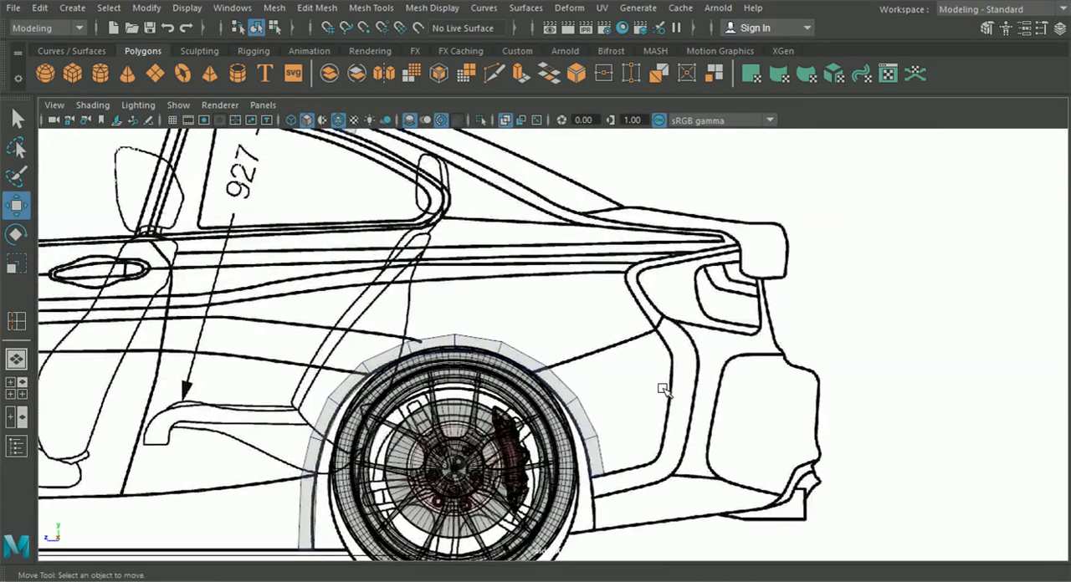
{"action": "scroll", "coordinate": [529, 382], "scroll_direction": "down", "scroll_amount": 5}
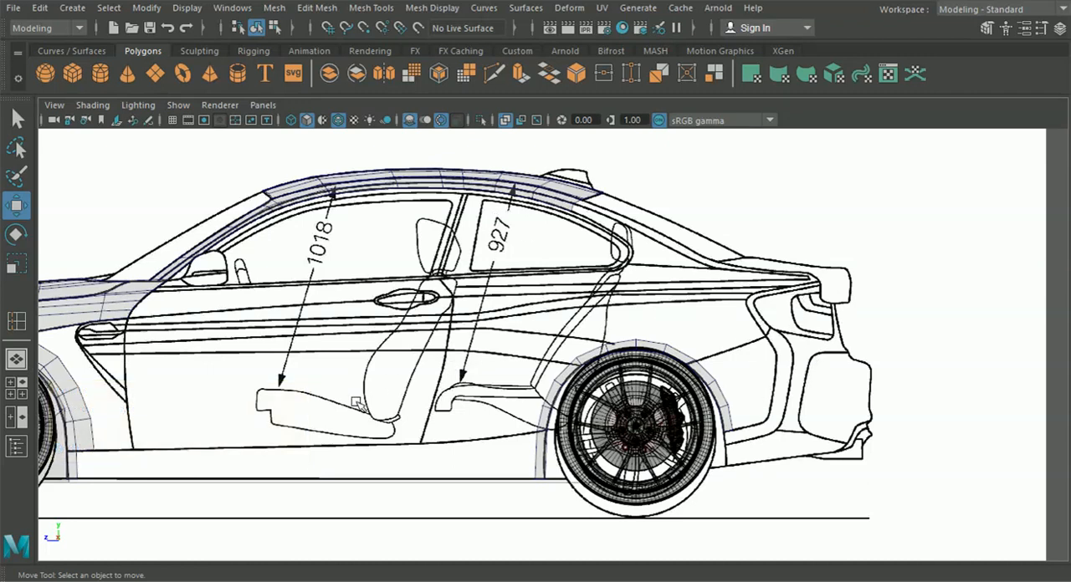
{"action": "middle_click_drag", "start_coordinate": [342, 444], "coordinate": [550, 483], "text": "alt"}
{"action": "middle_click_drag", "start_coordinate": [453, 483], "coordinate": [625, 477], "text": "alt"}
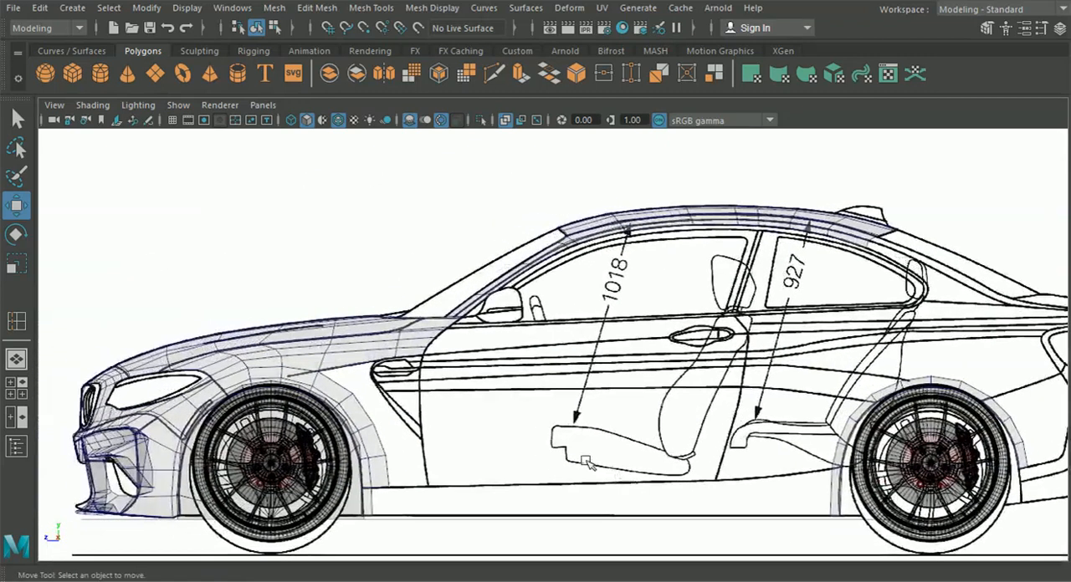
Compare the front fender mesh with the rear wheel arch on the side blueprint, selecting each part in turn
{"action": "left_click", "coordinate": [362, 356]}
{"action": "middle_click_drag", "start_coordinate": [1024, 443], "coordinate": [696, 430], "text": "alt"}
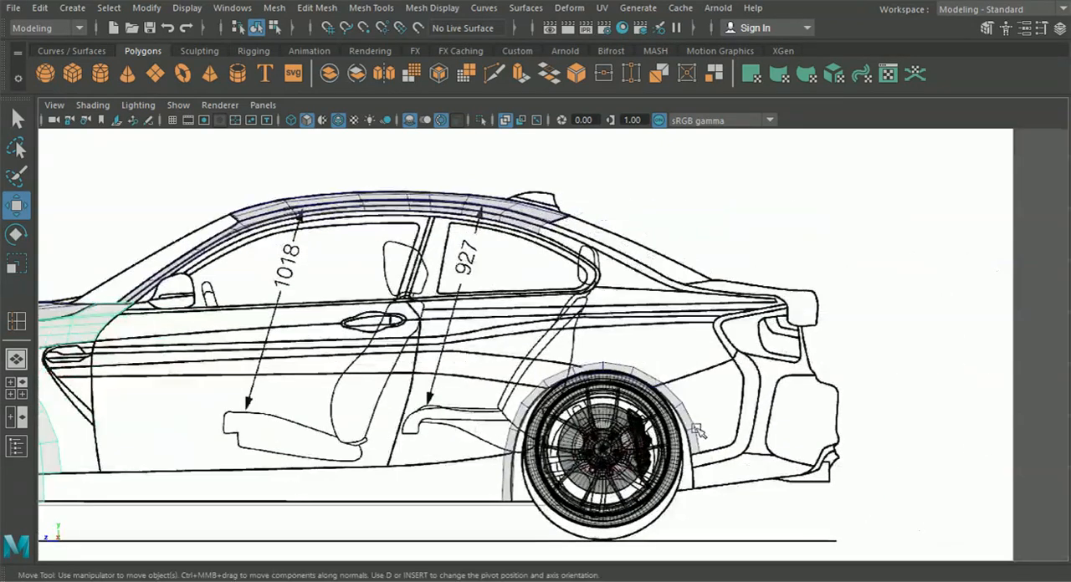
{"action": "left_click", "coordinate": [686, 419]}
{"action": "middle_click_drag", "start_coordinate": [754, 401], "coordinate": [676, 400], "text": "alt"}
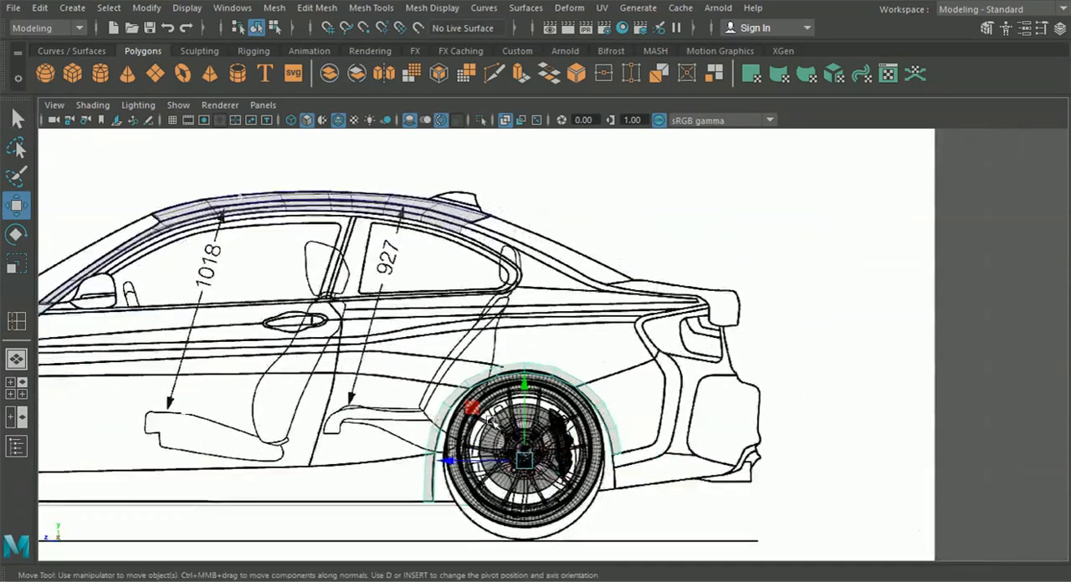
{"action": "middle_click_drag", "start_coordinate": [493, 454], "coordinate": [830, 454], "text": "alt"}
{"action": "middle_click_drag", "start_coordinate": [294, 423], "coordinate": [530, 425], "text": "alt"}
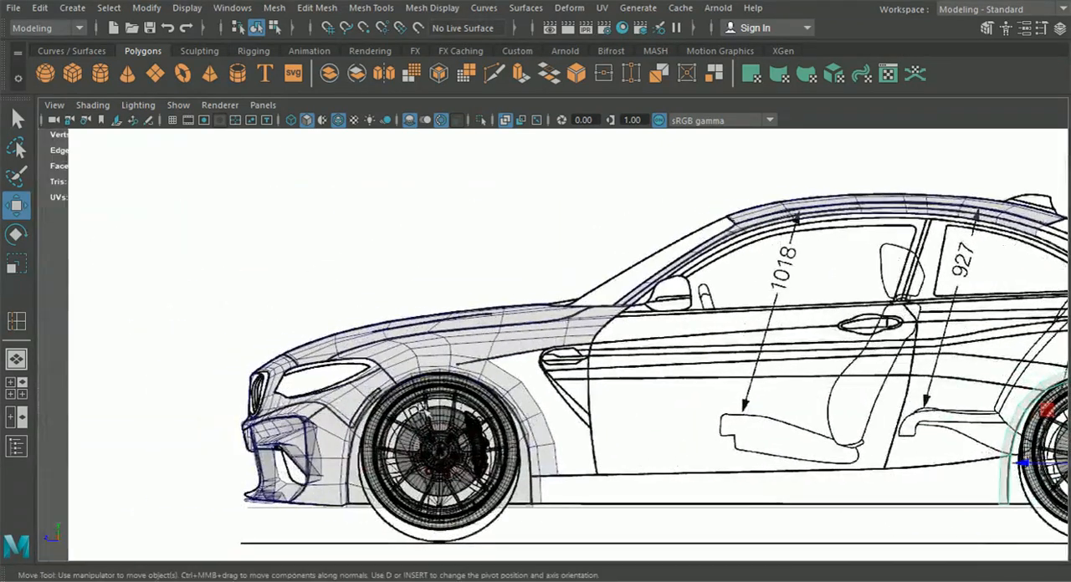
{"action": "middle_click_drag", "start_coordinate": [769, 425], "coordinate": [476, 430], "text": "alt"}
{"action": "middle_click_drag", "start_coordinate": [711, 443], "coordinate": [535, 426], "text": "alt"}
{"action": "scroll", "coordinate": [846, 446], "scroll_direction": "up", "scroll_amount": 3}
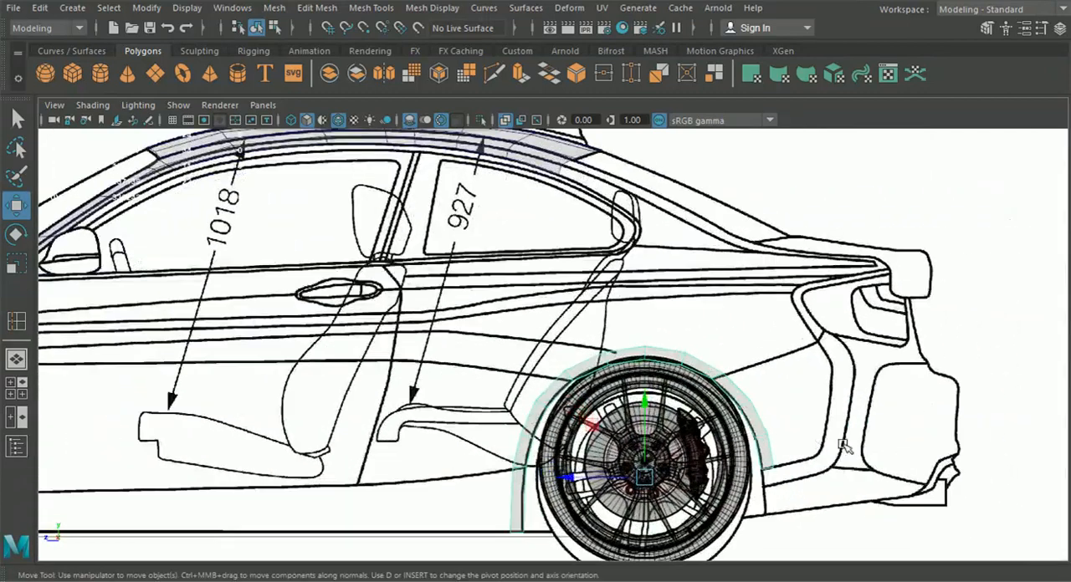
{"action": "middle_click_drag", "start_coordinate": [801, 423], "coordinate": [748, 407], "text": "alt"}
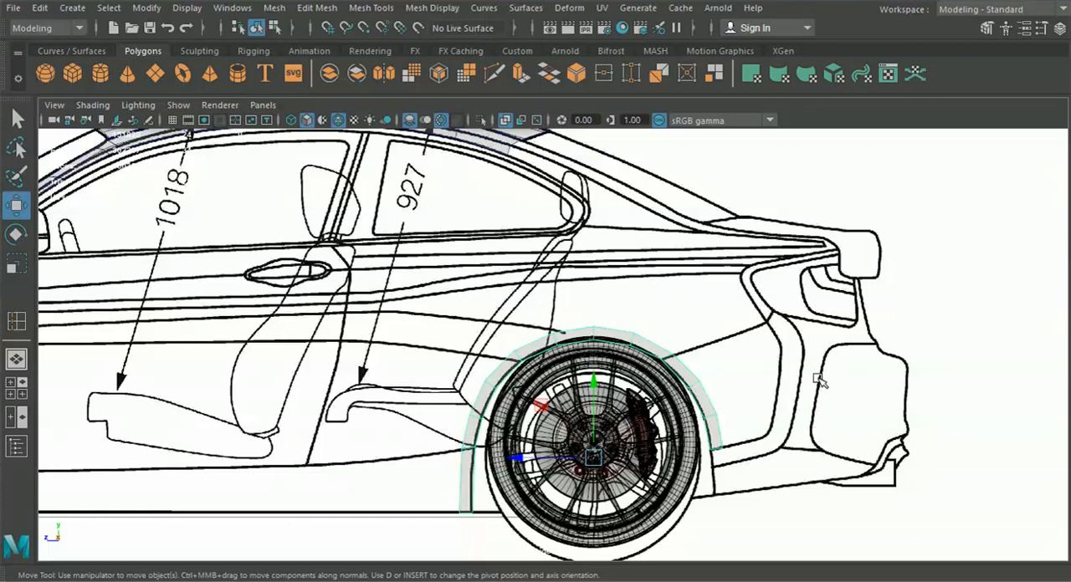
{"action": "middle_click_drag", "start_coordinate": [509, 375], "coordinate": [538, 401], "text": "alt"}
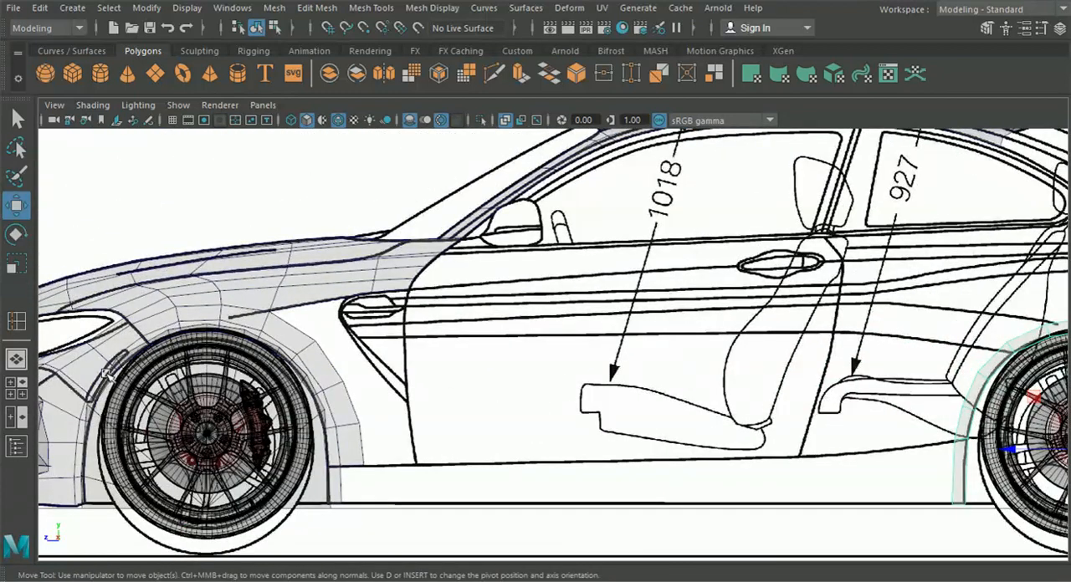
{"action": "middle_click_drag", "start_coordinate": [776, 356], "coordinate": [805, 370], "text": "alt"}
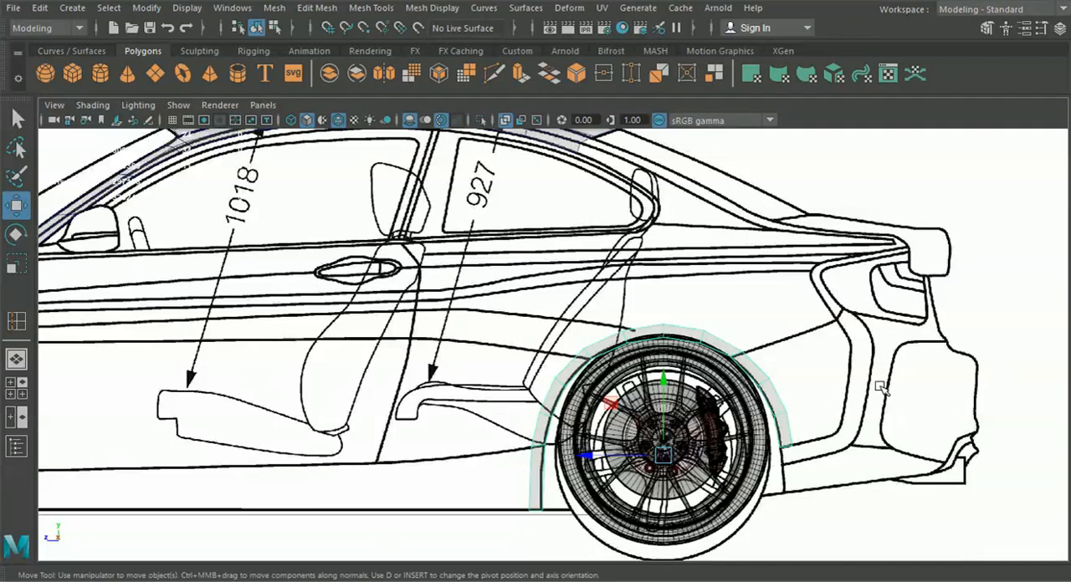
Extrude the three outer edges on the arch's rear side and pull them back toward the rear bumper seam
{"action": "middle_click_drag", "start_coordinate": [763, 407], "coordinate": [545, 407], "text": "alt"}
{"action": "scroll", "coordinate": [554, 398], "scroll_direction": "up", "scroll_amount": 2}
{"action": "right_click_drag", "start_coordinate": [536, 386], "coordinate": [523, 82]}
{"action": "scroll", "coordinate": [531, 372], "scroll_direction": "up", "scroll_amount": 2}
{"action": "left_click", "coordinate": [529, 377]}
{"action": "left_click", "coordinate": [562, 432], "text": "shift"}
{"action": "left_click", "coordinate": [576, 477], "text": "shift"}
{"action": "key", "text": "ctrl+e"}
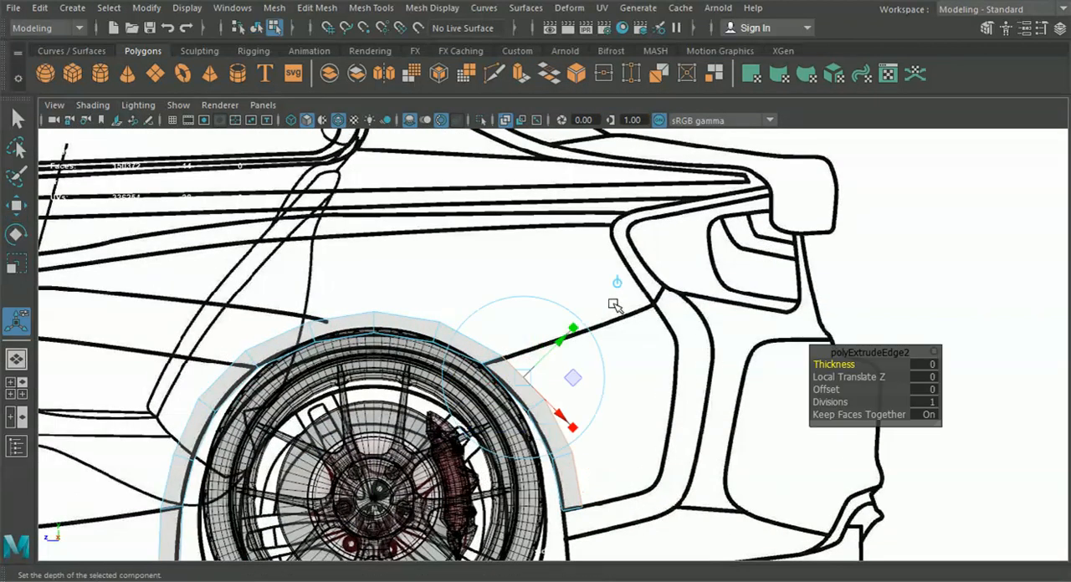
{"action": "left_click", "coordinate": [618, 285]}
{"action": "left_click_drag", "start_coordinate": [542, 430], "coordinate": [694, 381]}
Move the upper three vertices of the extruded panel's rear edge onto the blueprint's bumper seam line
{"action": "right_click_drag", "start_coordinate": [578, 352], "coordinate": [508, 123]}
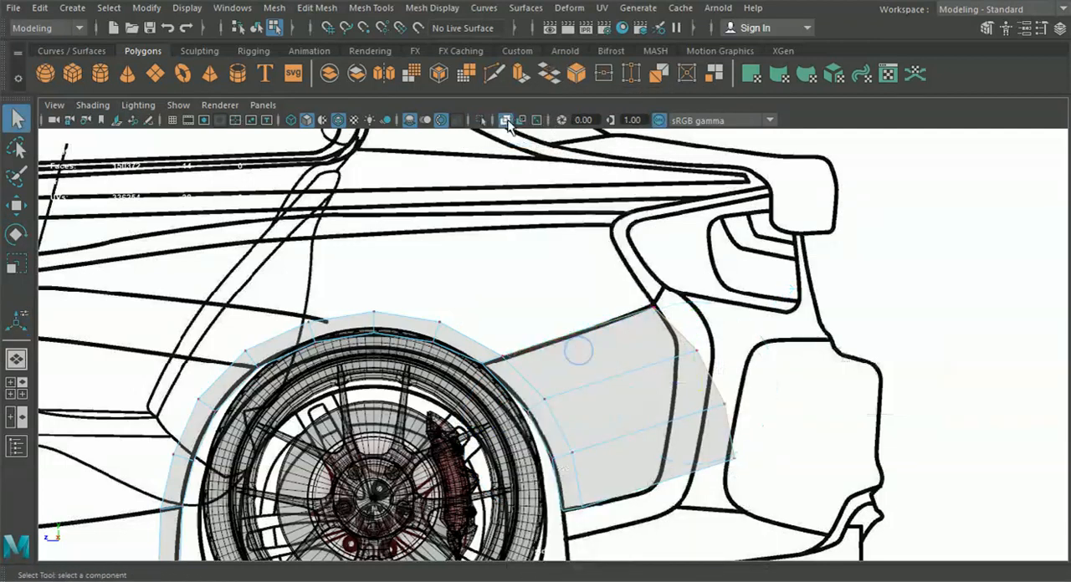
{"action": "scroll", "coordinate": [650, 311], "scroll_direction": "up", "scroll_amount": 3}
{"action": "key", "text": "w"}
{"action": "left_click", "coordinate": [699, 287]}
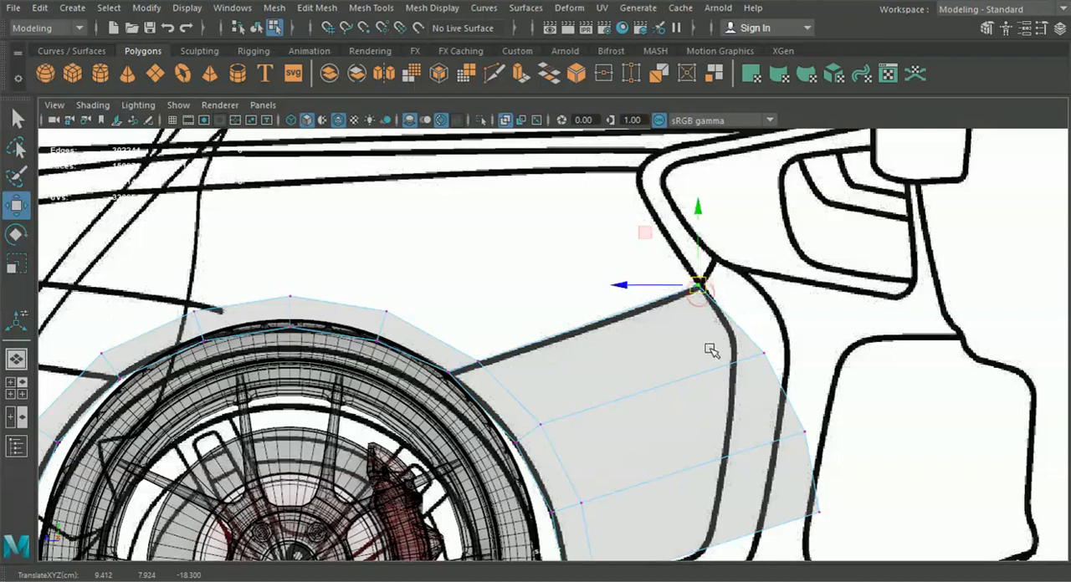
{"action": "middle_click_drag", "start_coordinate": [723, 346], "coordinate": [707, 334], "text": "alt"}
{"action": "mouse_move", "coordinate": [736, 325]}
{"action": "left_mouse_down"}
{"action": "mouse_move", "coordinate": [774, 366]}
{"action": "mouse_move", "coordinate": [717, 327]}
{"action": "left_mouse_up"}
{"action": "middle_click_drag", "start_coordinate": [722, 392], "coordinate": [738, 342], "text": "alt"}
{"action": "left_click", "coordinate": [776, 371]}
{"action": "left_click_drag", "start_coordinate": [778, 377], "coordinate": [697, 350]}
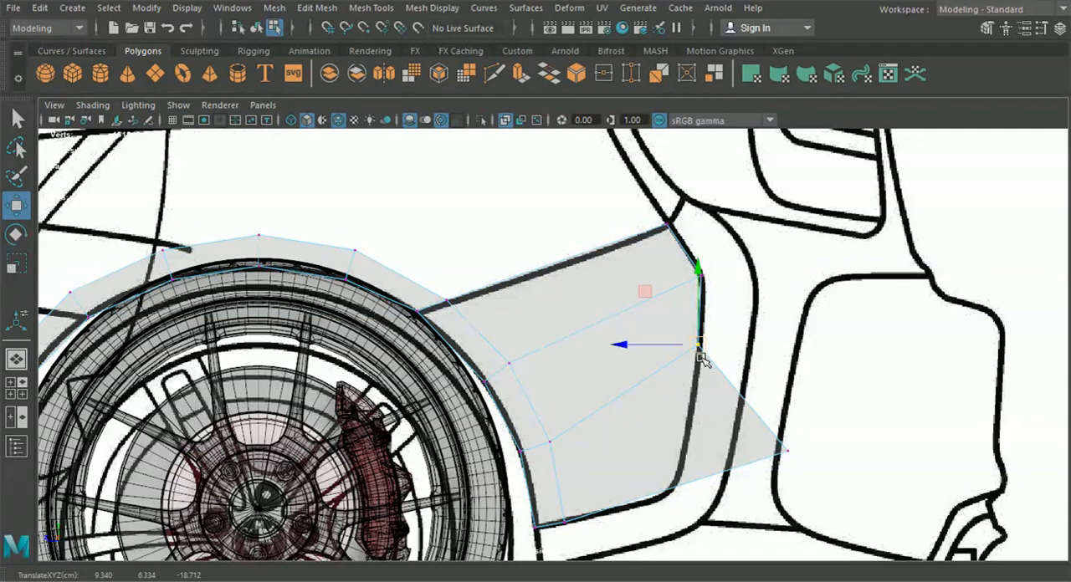
{"action": "middle_click_drag", "start_coordinate": [712, 333], "coordinate": [674, 321], "text": "alt"}
Move the panel's lowest rear vertex to the seam's lower corner and align the arch's rear bottom vertex pair with the seam
{"action": "left_click", "coordinate": [756, 439]}
{"action": "mouse_move", "coordinate": [756, 439]}
{"action": "left_mouse_down"}
{"action": "mouse_move", "coordinate": [628, 457]}
{"action": "mouse_move", "coordinate": [629, 470]}
{"action": "left_mouse_up"}
{"action": "middle_click_drag", "start_coordinate": [627, 481], "coordinate": [671, 402], "text": "alt"}
{"action": "scroll", "coordinate": [671, 404], "scroll_direction": "up", "scroll_amount": 2}
{"action": "left_click_drag", "start_coordinate": [604, 453], "coordinate": [505, 387]}
{"action": "left_click_drag", "start_coordinate": [562, 439], "coordinate": [574, 430]}
{"action": "scroll", "coordinate": [573, 430], "scroll_direction": "down", "scroll_amount": 5}
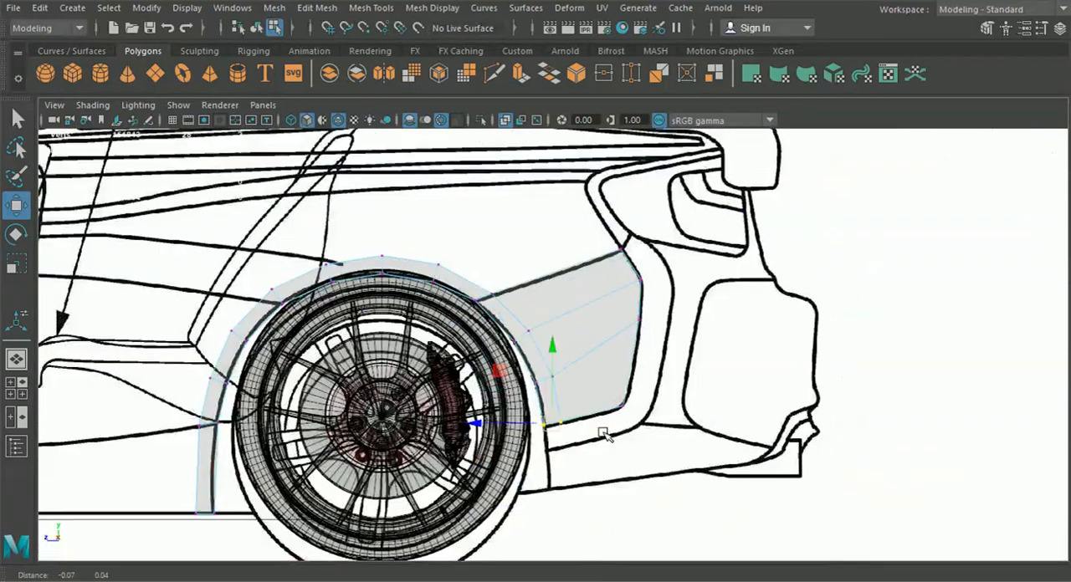
Nudge the vertex pair where the upper bumper seam meets the arch onto the blueprint line
{"action": "scroll", "coordinate": [617, 310], "scroll_direction": "up", "scroll_amount": 5}
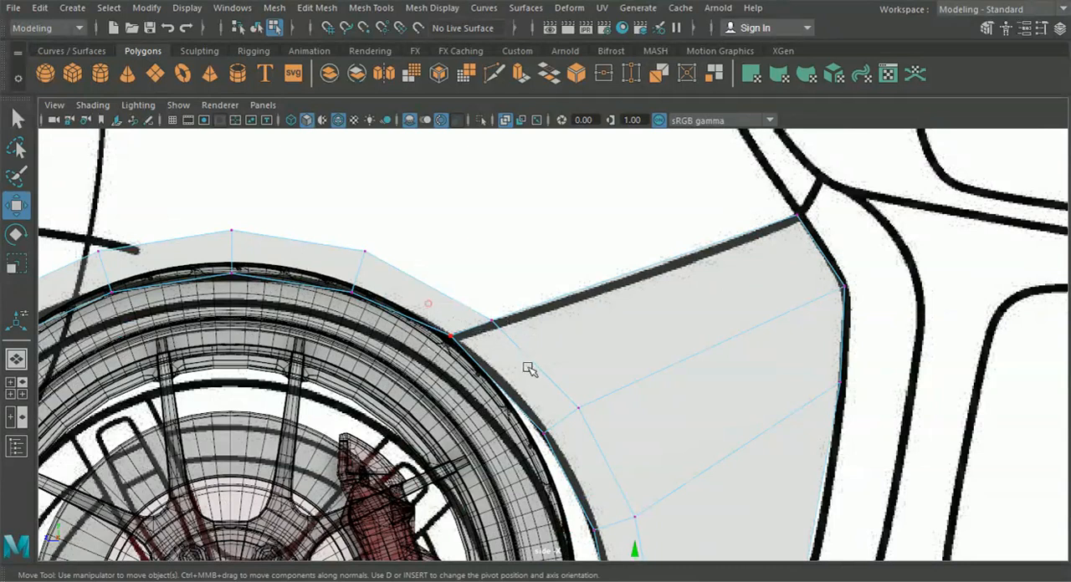
{"action": "left_click_drag", "start_coordinate": [527, 366], "coordinate": [529, 368]}
{"action": "left_click_drag", "start_coordinate": [475, 327], "coordinate": [484, 332]}
{"action": "middle_click_drag", "start_coordinate": [489, 334], "coordinate": [347, 382], "text": "alt"}
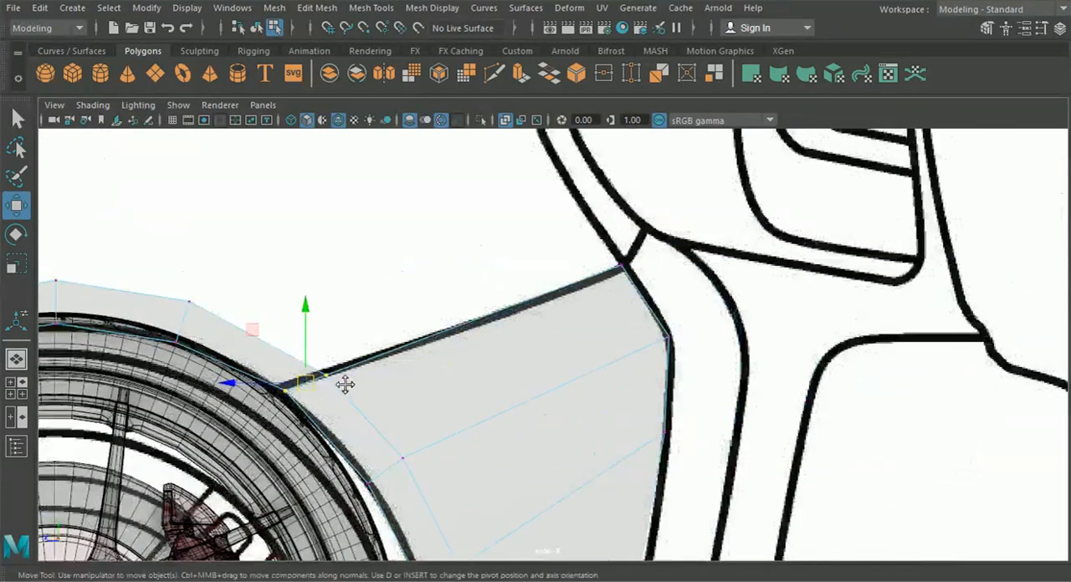
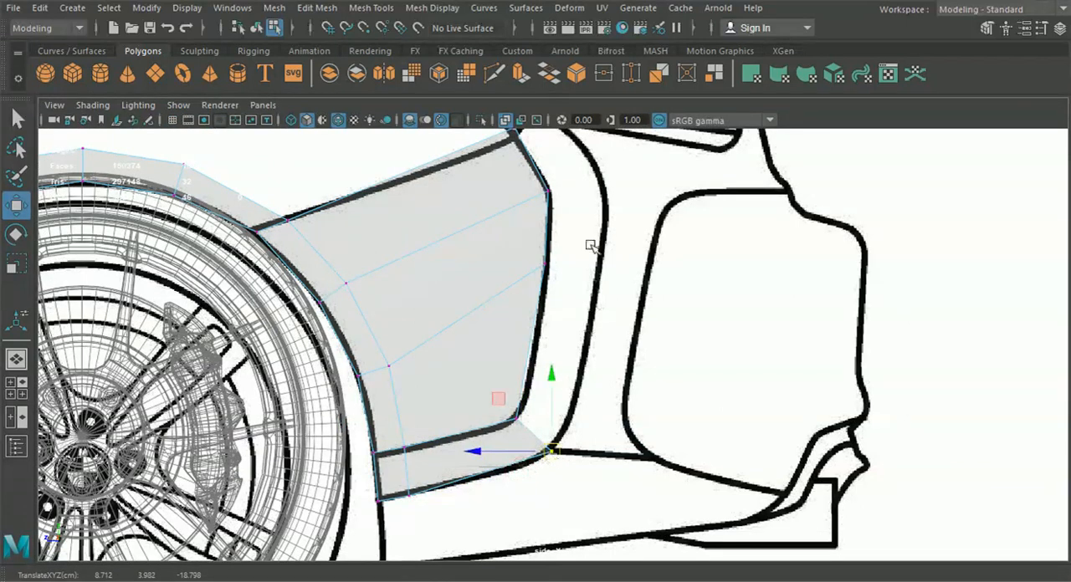
Set the front viewport to the back1 orthographic view and shift the panel's lower rear corner vertex onto the back blueprint
{"action": "left_click", "coordinate": [19, 389]}
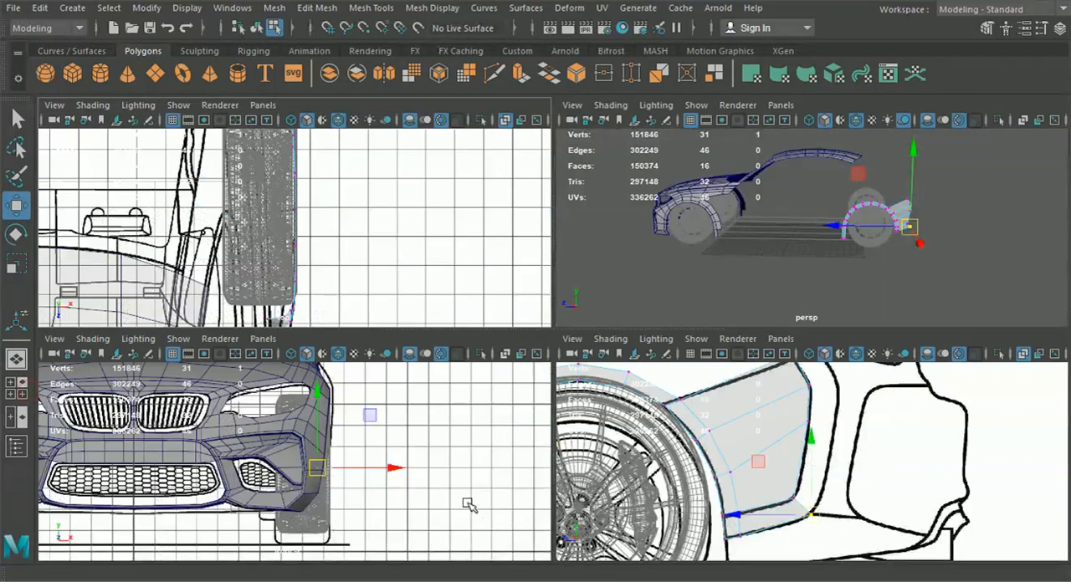
{"action": "left_click", "coordinate": [263, 338]}
{"action": "mouse_move", "coordinate": [301, 386]}
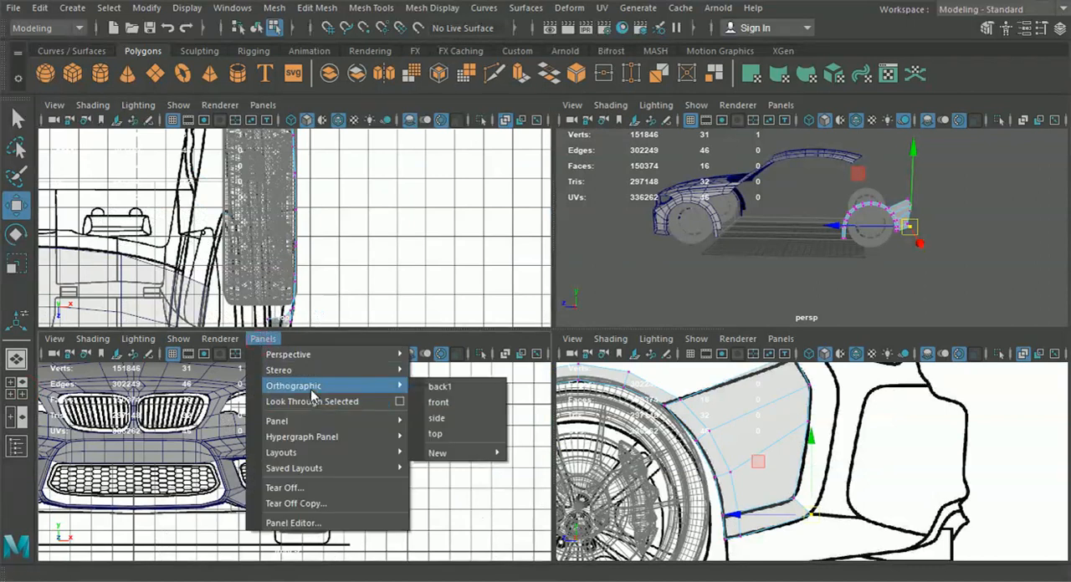
{"action": "left_click", "coordinate": [442, 386]}
{"action": "middle_click_drag", "start_coordinate": [424, 433], "coordinate": [414, 479], "text": "alt"}
{"action": "left_click_drag", "start_coordinate": [247, 506], "coordinate": [253, 508]}
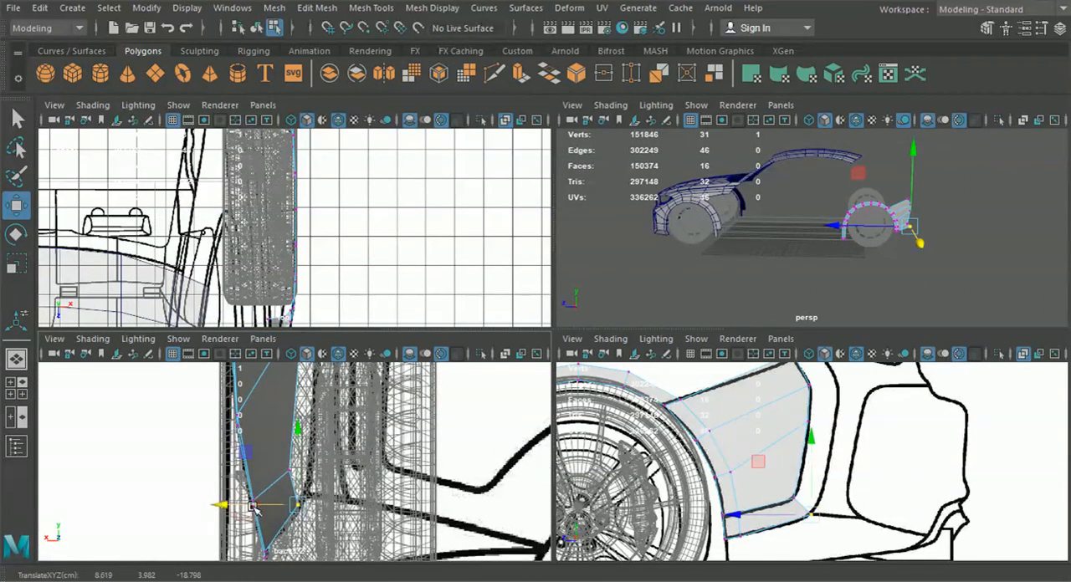
Extrude the three upper edges of the side panel's rear border and pull them back toward the outer seam line
{"action": "right_click", "coordinate": [789, 512]}
{"action": "left_click", "coordinate": [723, 410]}
{"action": "right_click_drag", "start_coordinate": [722, 410], "coordinate": [749, 117]}
{"action": "left_click", "coordinate": [806, 443]}
{"action": "left_click", "coordinate": [812, 406], "text": "shift"}
{"action": "middle_click_drag", "start_coordinate": [826, 396], "coordinate": [816, 454], "text": "alt"}
{"action": "left_click", "coordinate": [781, 433], "text": "shift"}
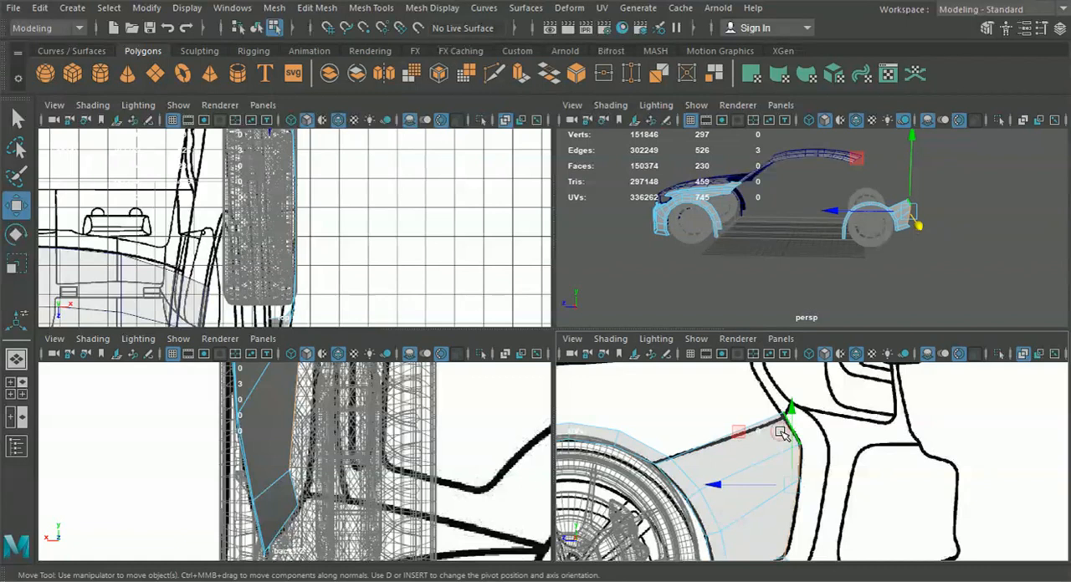
{"action": "key", "text": "ctrl+e"}
{"action": "middle_click_drag", "start_coordinate": [854, 404], "coordinate": [833, 450], "text": "alt"}
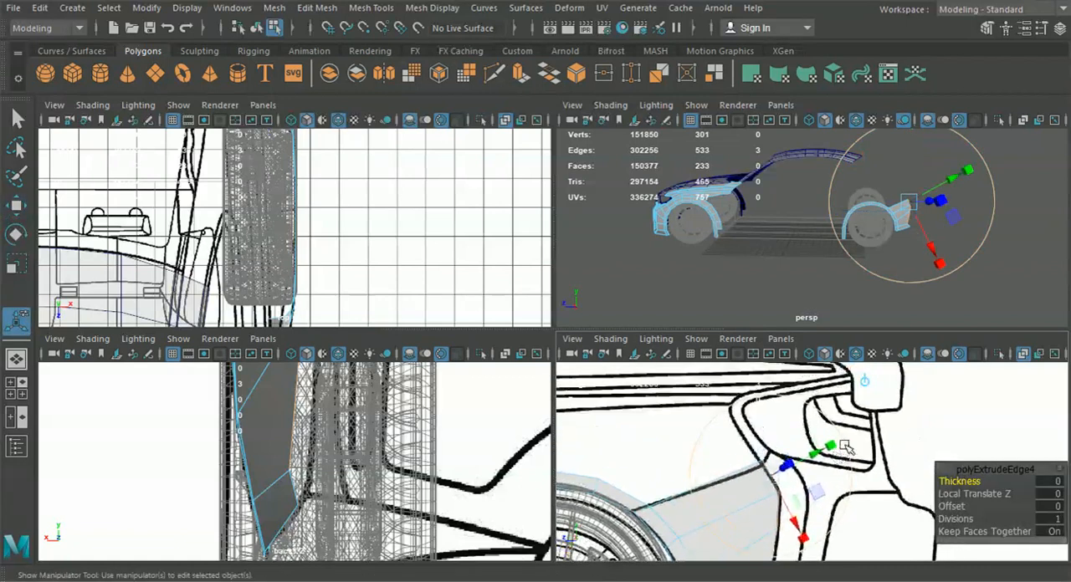
{"action": "left_click", "coordinate": [863, 383]}
{"action": "left_click_drag", "start_coordinate": [767, 531], "coordinate": [792, 525]}
Move the extruded strip's top rear vertex onto the upper corner of the outer seam in the side view
{"action": "right_click_drag", "start_coordinate": [755, 485], "coordinate": [682, 110]}
{"action": "middle_click_drag", "start_coordinate": [744, 436], "coordinate": [751, 448], "text": "alt"}
{"action": "left_click", "coordinate": [13, 206]}
{"action": "scroll", "coordinate": [790, 464], "scroll_direction": "up", "scroll_amount": 3}
{"action": "left_click_drag", "start_coordinate": [755, 454], "coordinate": [734, 454]}
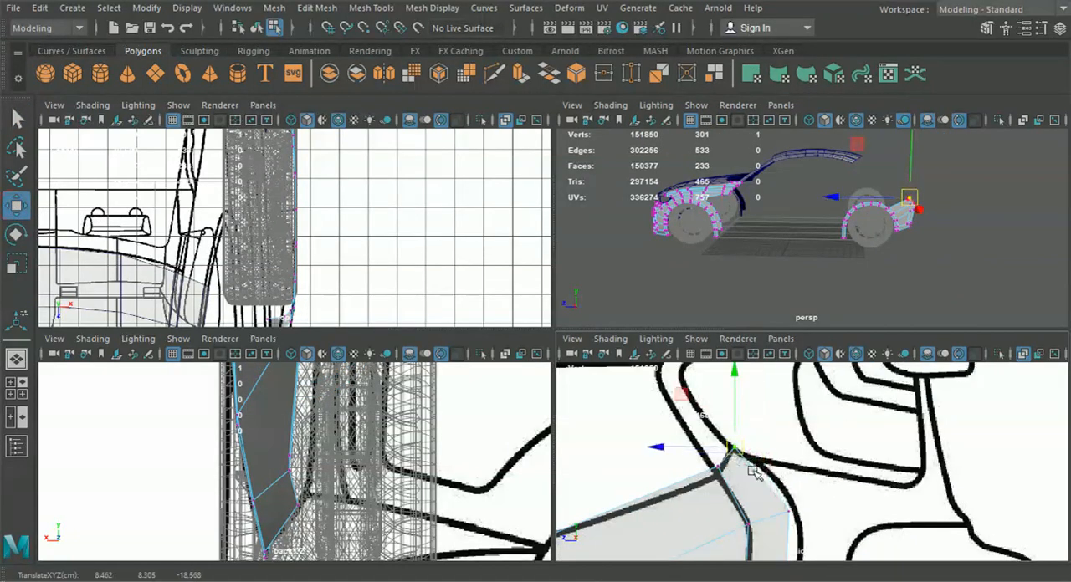
Move the strip's second and third rear vertices onto the outer seam line in the side view
{"action": "left_click", "coordinate": [793, 509]}
{"action": "left_click_drag", "start_coordinate": [791, 510], "coordinate": [795, 505]}
{"action": "middle_click_drag", "start_coordinate": [795, 509], "coordinate": [780, 343], "text": "alt"}
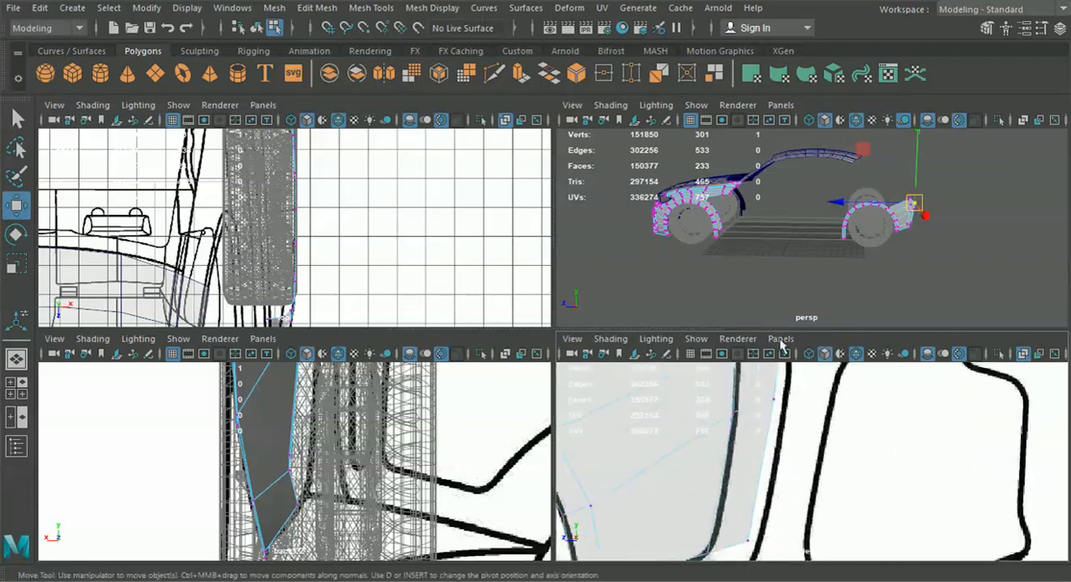
{"action": "left_click", "coordinate": [761, 394]}
{"action": "middle_click_drag", "start_coordinate": [786, 424], "coordinate": [783, 452], "text": "alt"}
{"action": "left_click_drag", "start_coordinate": [772, 428], "coordinate": [785, 425]}
Bring the strip's lowest rear vertex onto the panel's lower corner vertex and merge the two
{"action": "middle_click_drag", "start_coordinate": [760, 502], "coordinate": [750, 416], "text": "alt"}
{"action": "left_click", "coordinate": [754, 438]}
{"action": "left_click_drag", "start_coordinate": [751, 431], "coordinate": [741, 475]}
{"action": "left_click_drag", "start_coordinate": [797, 514], "coordinate": [725, 457]}
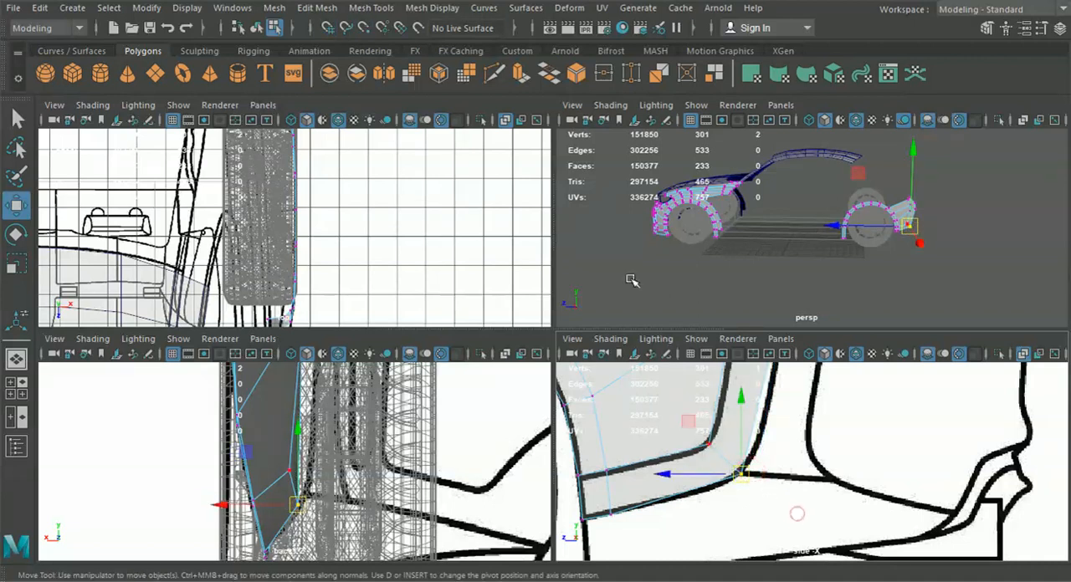
{"action": "left_click", "coordinate": [274, 8]}
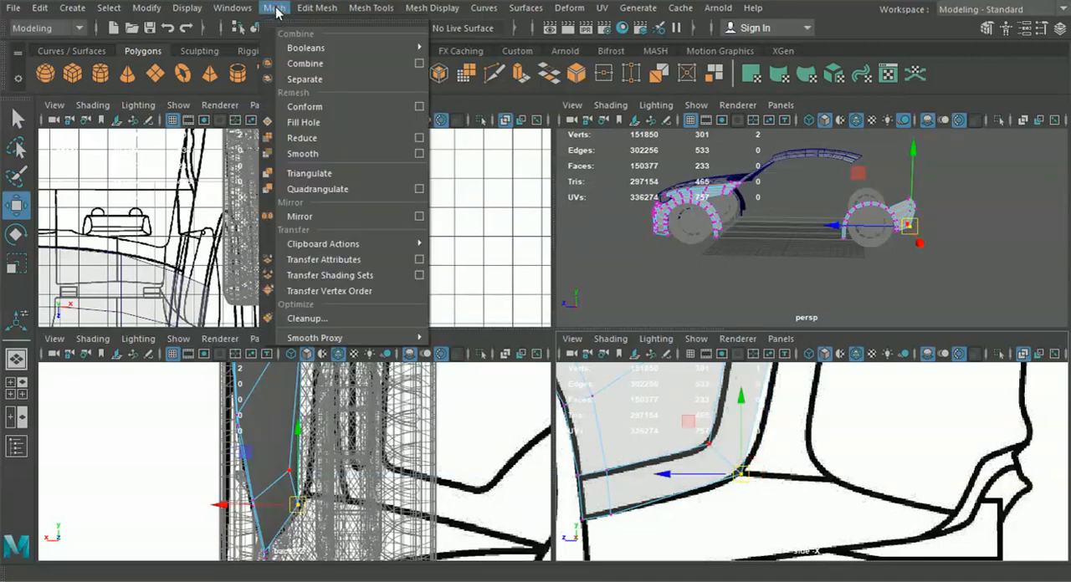
{"action": "left_click", "coordinate": [360, 158]}
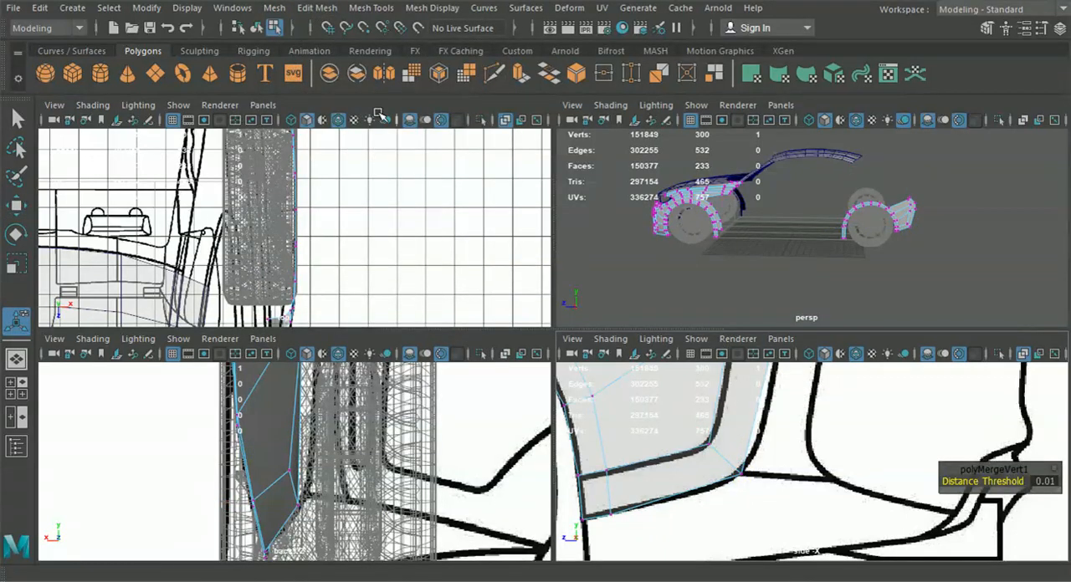
Shift the strip's third rear vertex from the top inward in the back view
{"action": "middle_click_drag", "start_coordinate": [350, 464], "coordinate": [365, 525], "text": "alt"}
{"action": "middle_click_drag", "start_coordinate": [717, 462], "coordinate": [709, 535], "text": "alt"}
{"action": "middle_click_drag", "start_coordinate": [743, 404], "coordinate": [731, 533], "text": "alt"}
{"action": "left_click_drag", "start_coordinate": [756, 423], "coordinate": [794, 458]}
{"action": "middle_click_drag", "start_coordinate": [459, 429], "coordinate": [455, 512], "text": "alt"}
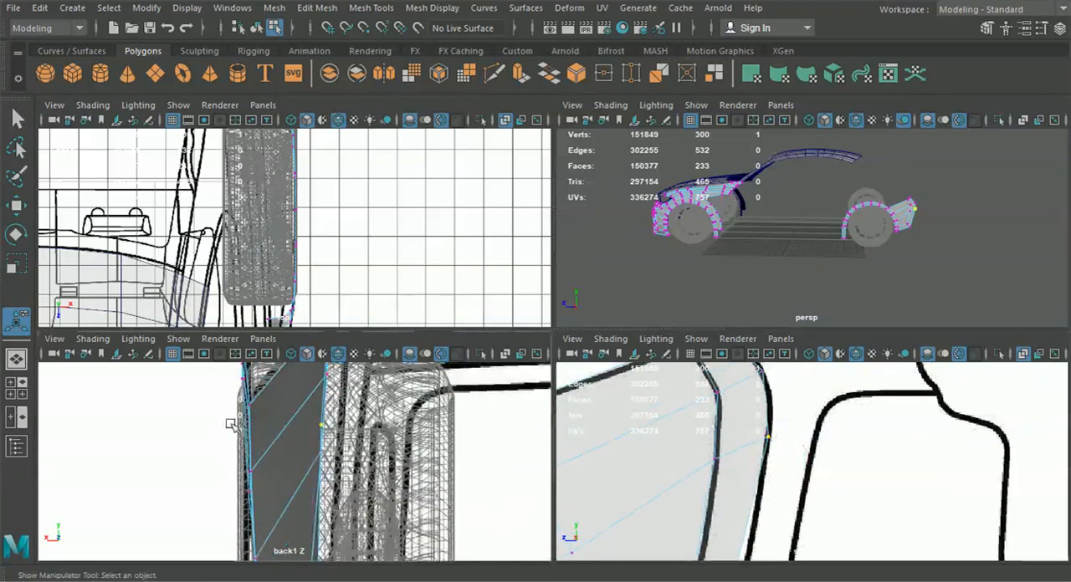
{"action": "left_click", "coordinate": [17, 207]}
{"action": "left_click_drag", "start_coordinate": [265, 428], "coordinate": [281, 429]}
Shift the strip's second and topmost rear vertices inward in the back view to match the blueprint seam
{"action": "middle_click_drag", "start_coordinate": [753, 442], "coordinate": [754, 513], "text": "alt"}
{"action": "left_click_drag", "start_coordinate": [749, 424], "coordinate": [804, 461]}
{"action": "middle_click_drag", "start_coordinate": [307, 404], "coordinate": [313, 476], "text": "alt"}
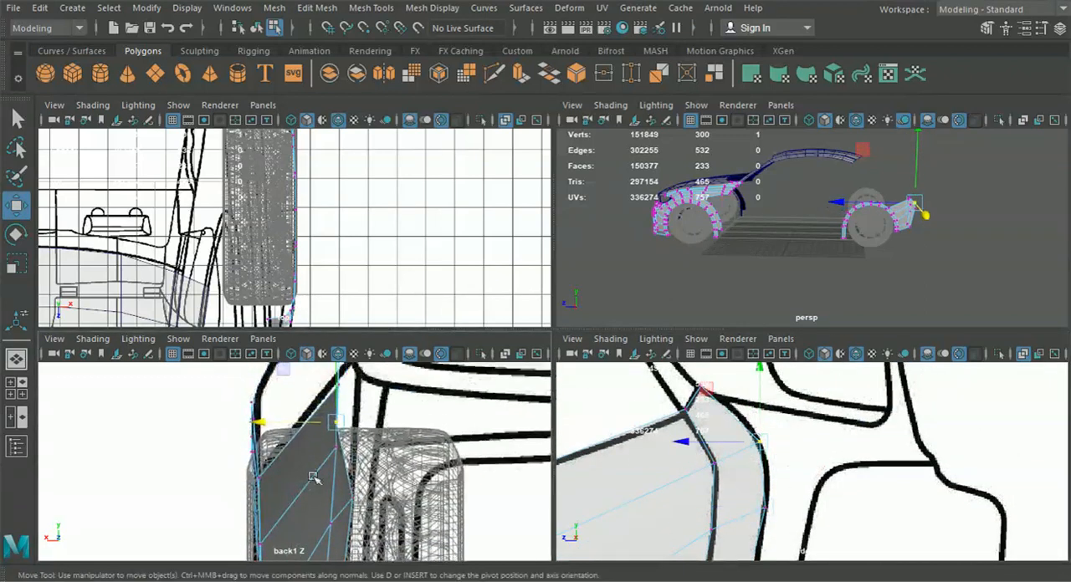
{"action": "left_click_drag", "start_coordinate": [266, 428], "coordinate": [288, 431]}
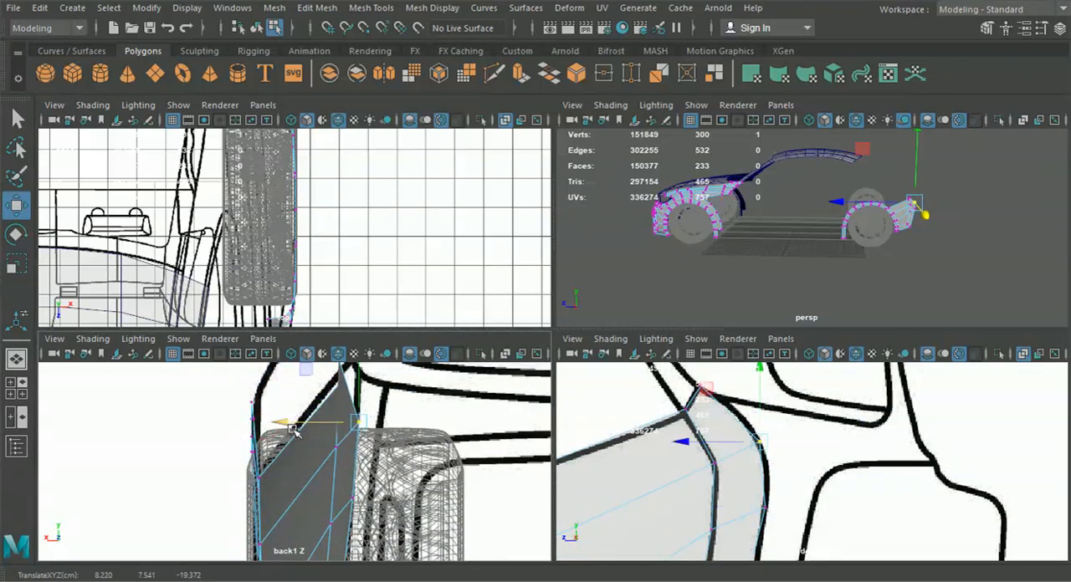
{"action": "middle_click_drag", "start_coordinate": [609, 421], "coordinate": [610, 476], "text": "alt"}
{"action": "left_click_drag", "start_coordinate": [671, 403], "coordinate": [721, 452]}
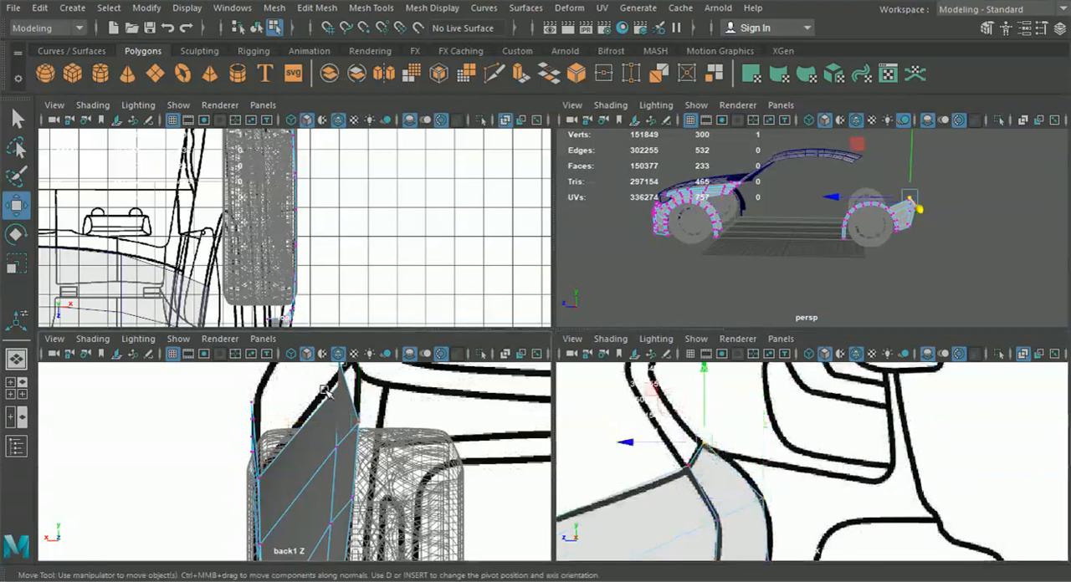
{"action": "middle_click_drag", "start_coordinate": [327, 390], "coordinate": [328, 437], "text": "alt"}
{"action": "left_click_drag", "start_coordinate": [265, 405], "coordinate": [275, 404]}
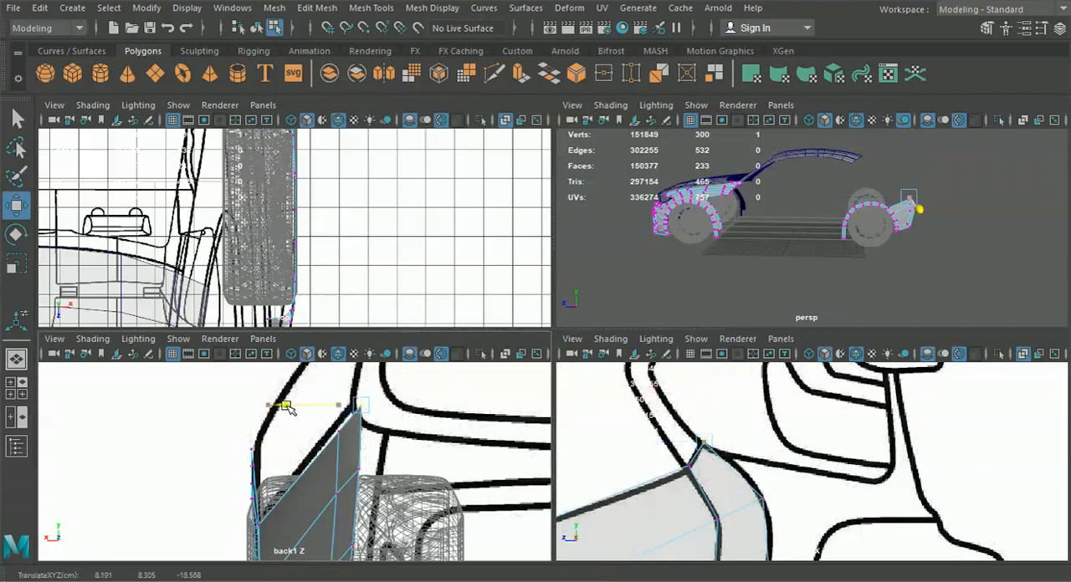
{"action": "scroll", "coordinate": [326, 421], "scroll_direction": "down", "scroll_amount": 4}
{"action": "mouse_move", "coordinate": [325, 490]}
{"action": "middle_mouse_down", "text": "alt"}
{"action": "mouse_move", "coordinate": [326, 429]}
{"action": "mouse_move", "coordinate": [317, 452]}
{"action": "mouse_move", "coordinate": [344, 453]}
{"action": "mouse_move", "coordinate": [342, 478]}
{"action": "middle_mouse_up", "text": "alt"}
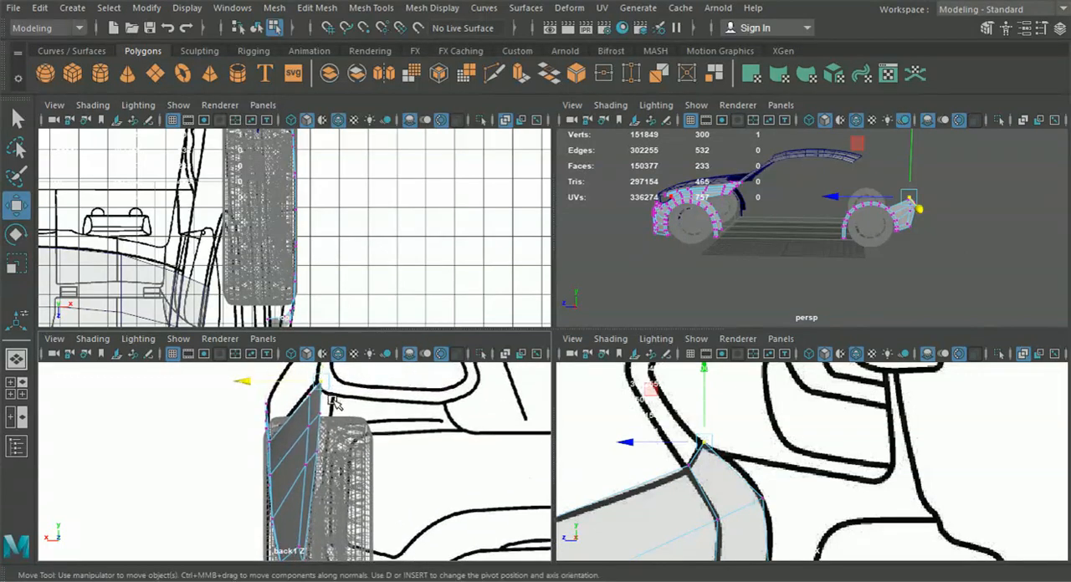
{"action": "middle_click_drag", "start_coordinate": [326, 433], "coordinate": [339, 481], "text": "alt"}
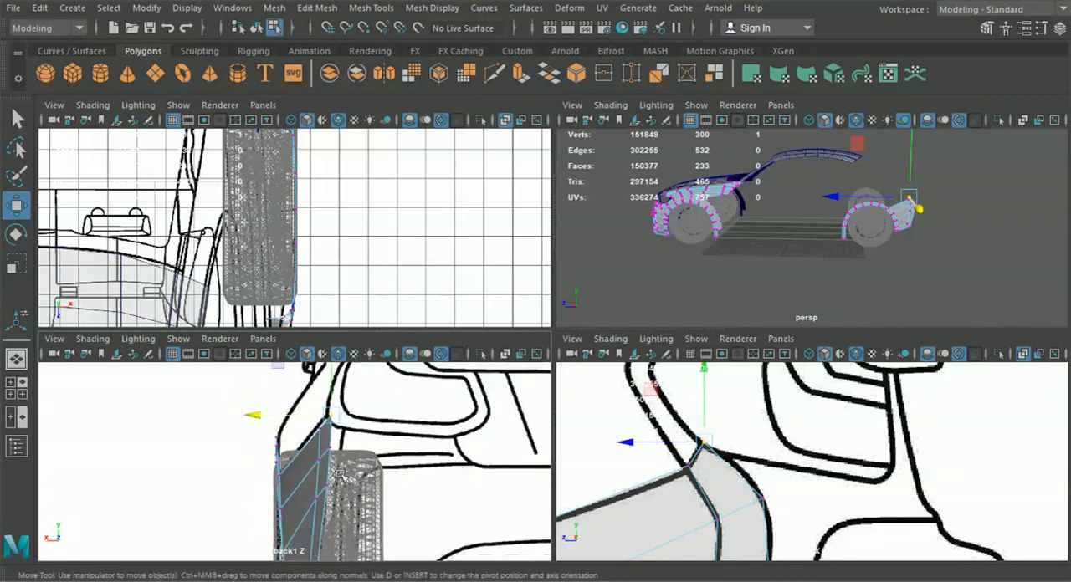
{"action": "middle_click_drag", "start_coordinate": [396, 459], "coordinate": [397, 446], "text": "alt"}
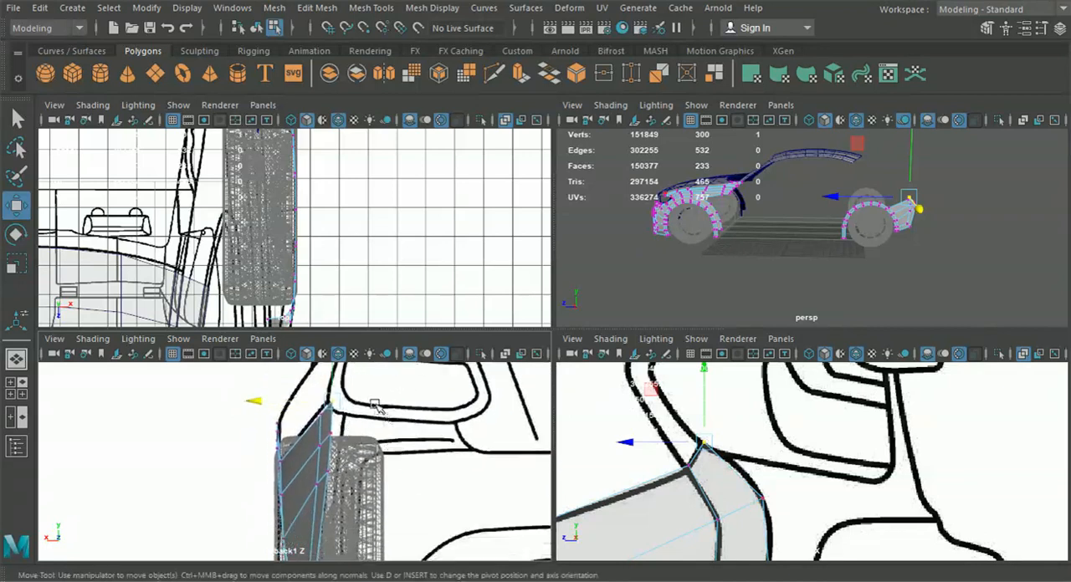
{"action": "middle_click_drag", "start_coordinate": [452, 456], "coordinate": [441, 434], "text": "alt"}
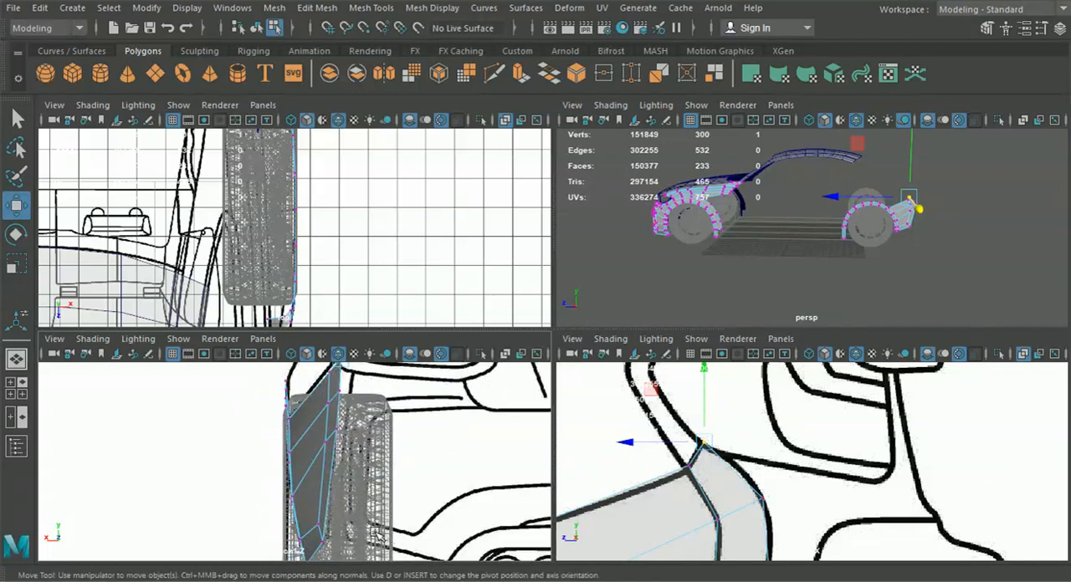
{"action": "middle_click_drag", "start_coordinate": [367, 513], "coordinate": [328, 502], "text": "alt"}
Extrude the strip's two upper rear edges and pull them inward toward the car's center in the back view
{"action": "middle_click_drag", "start_coordinate": [646, 477], "coordinate": [721, 430], "text": "alt"}
{"action": "right_click", "coordinate": [723, 428]}
{"action": "left_click", "coordinate": [723, 73]}
{"action": "left_click", "coordinate": [738, 423]}
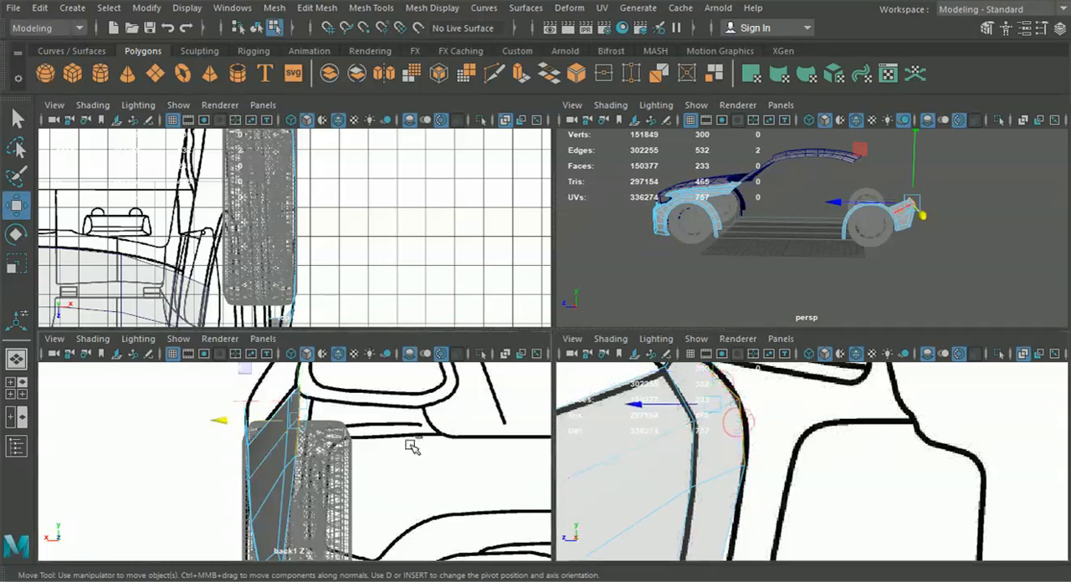
{"action": "key", "text": "ctrl+e"}
{"action": "middle_click_drag", "start_coordinate": [409, 403], "coordinate": [418, 448], "text": "alt"}
{"action": "middle_click_drag", "start_coordinate": [364, 391], "coordinate": [386, 430], "text": "alt"}
{"action": "left_click", "coordinate": [389, 428]}
{"action": "left_click_drag", "start_coordinate": [262, 456], "coordinate": [391, 465]}
{"action": "middle_click_drag", "start_coordinate": [391, 465], "coordinate": [279, 445], "text": "alt"}
{"action": "left_click_drag", "start_coordinate": [283, 442], "coordinate": [310, 441]}
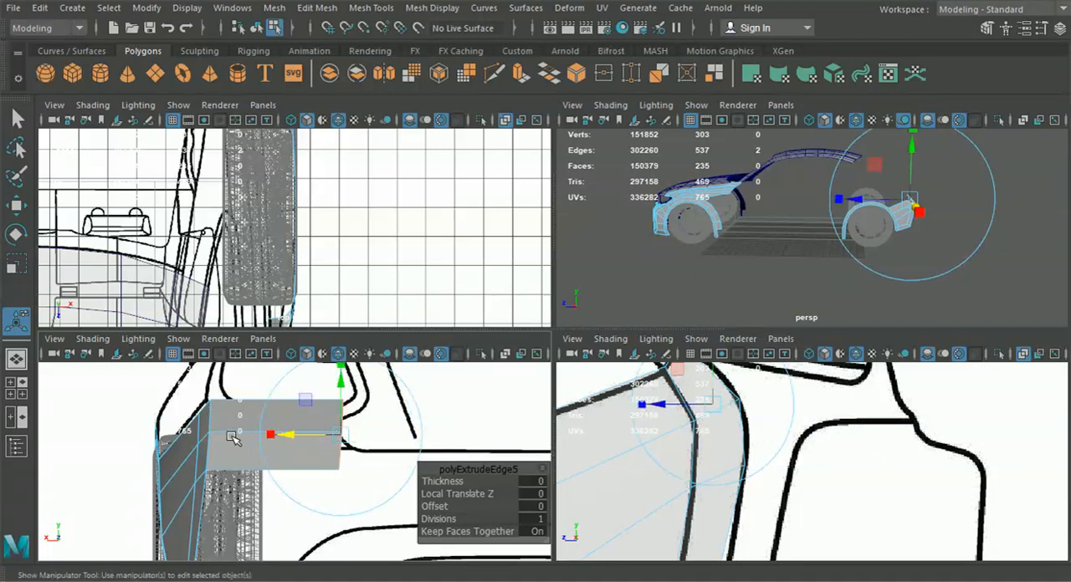
Move the new panel's top inner vertex outward toward the end of the tail-light outline
{"action": "middle_click_drag", "start_coordinate": [378, 473], "coordinate": [343, 502], "text": "alt"}
{"action": "right_click", "coordinate": [206, 450]}
{"action": "left_click", "coordinate": [129, 116]}
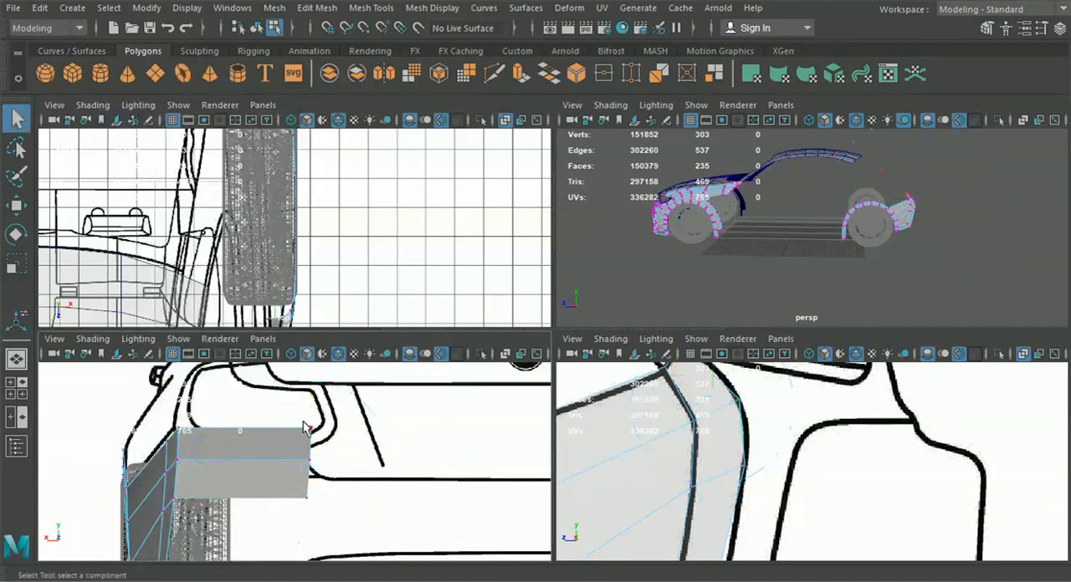
{"action": "left_click", "coordinate": [16, 205]}
{"action": "left_click_drag", "start_coordinate": [234, 429], "coordinate": [209, 432]}
{"action": "middle_click_drag", "start_coordinate": [230, 445], "coordinate": [250, 414], "text": "alt"}
Turn on X-Ray shading in the back view and fit the new panel's inner end vertices to the tail-light outline
{"action": "scroll", "coordinate": [320, 467], "scroll_direction": "up", "scroll_amount": 3}
{"action": "left_click_drag", "start_coordinate": [359, 489], "coordinate": [338, 456]}
{"action": "left_click", "coordinate": [107, 339]}
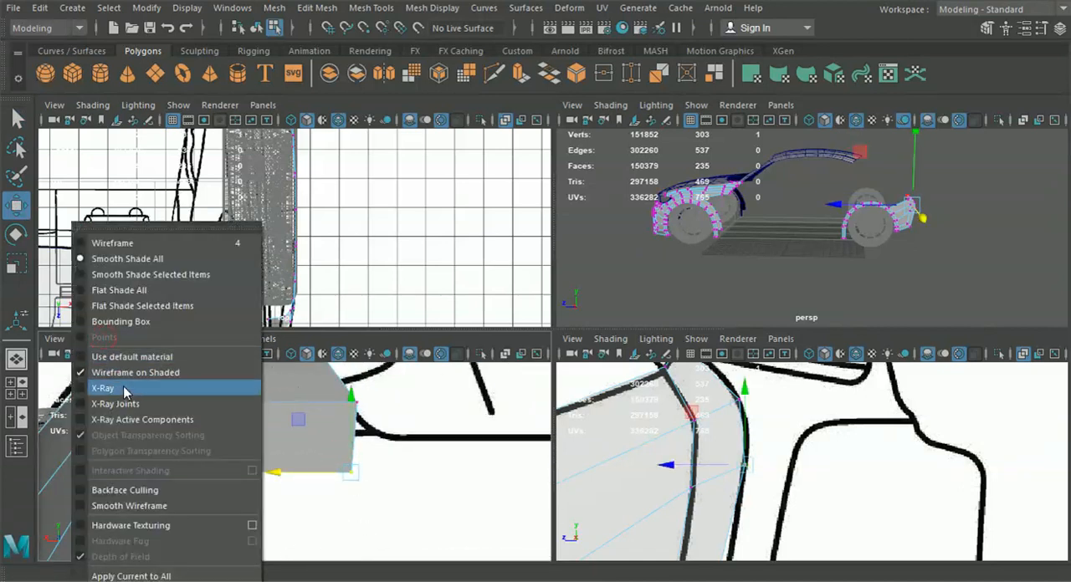
{"action": "left_click", "coordinate": [125, 389]}
{"action": "left_click_drag", "start_coordinate": [366, 477], "coordinate": [390, 428]}
{"action": "middle_click_drag", "start_coordinate": [404, 421], "coordinate": [423, 470], "text": "alt"}
{"action": "left_click_drag", "start_coordinate": [433, 452], "coordinate": [385, 444]}
{"action": "middle_click_drag", "start_coordinate": [373, 403], "coordinate": [390, 460], "text": "alt"}
{"action": "left_click_drag", "start_coordinate": [373, 441], "coordinate": [386, 473]}
{"action": "middle_click_drag", "start_coordinate": [107, 419], "coordinate": [178, 419], "text": "alt"}
{"action": "left_click_drag", "start_coordinate": [197, 439], "coordinate": [199, 441]}
Reposition the seam vertex at the new panel's lower outer corner in the side and back views
{"action": "middle_click_drag", "start_coordinate": [214, 527], "coordinate": [265, 448], "text": "alt"}
{"action": "left_click", "coordinate": [207, 486]}
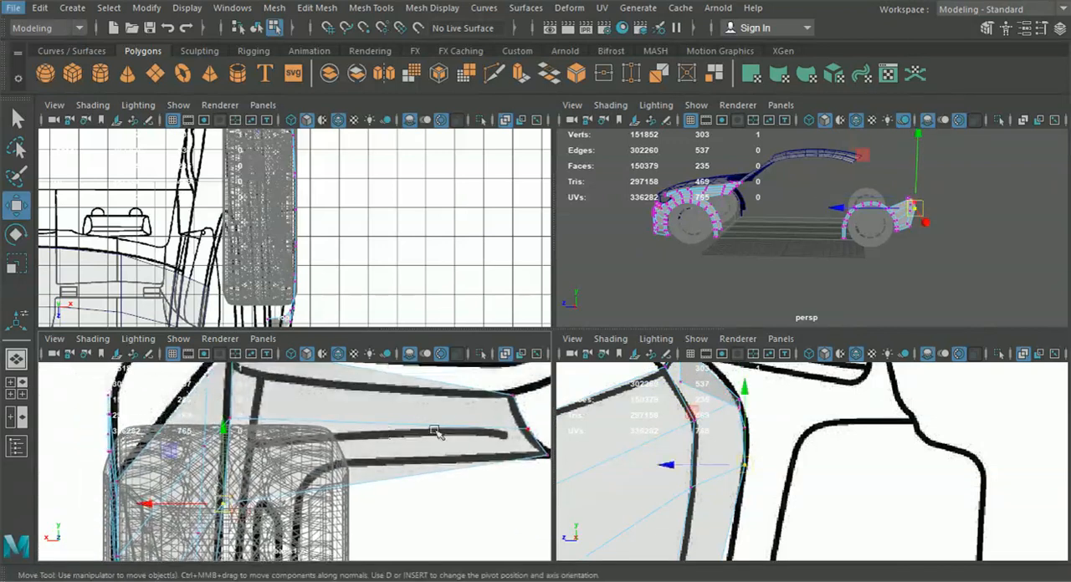
{"action": "middle_click_drag", "start_coordinate": [435, 431], "coordinate": [395, 417], "text": "alt"}
{"action": "left_click", "coordinate": [759, 474]}
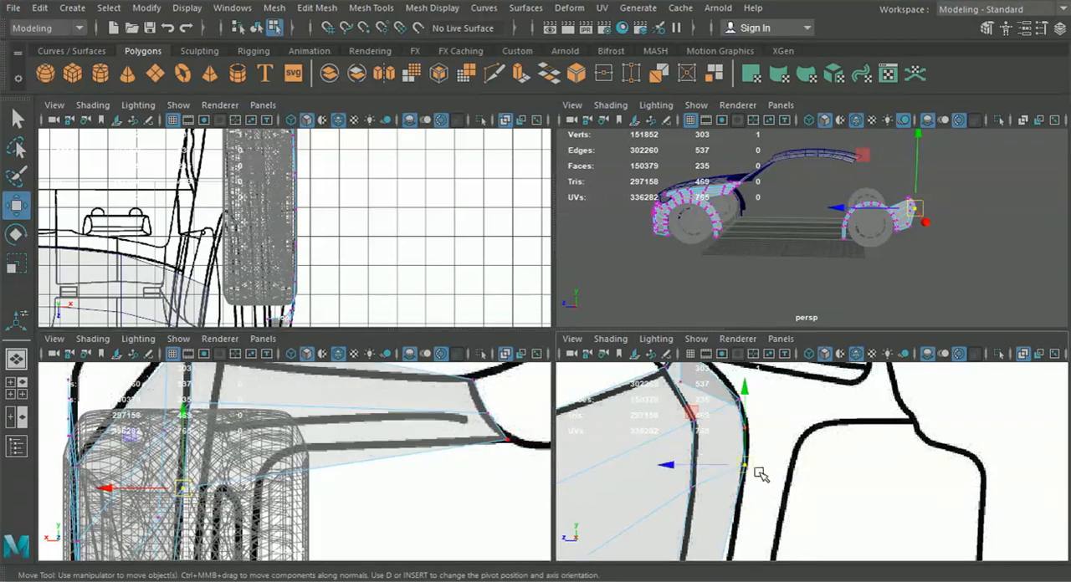
{"action": "left_click_drag", "start_coordinate": [749, 465], "coordinate": [745, 448]}
{"action": "left_click_drag", "start_coordinate": [106, 470], "coordinate": [111, 474]}
Adjust the strip's lower corner vertex in the back and side views to follow the bumper seam
{"action": "middle_click_drag", "start_coordinate": [146, 535], "coordinate": [173, 373], "text": "alt"}
{"action": "middle_click_drag", "start_coordinate": [183, 511], "coordinate": [199, 437], "text": "alt"}
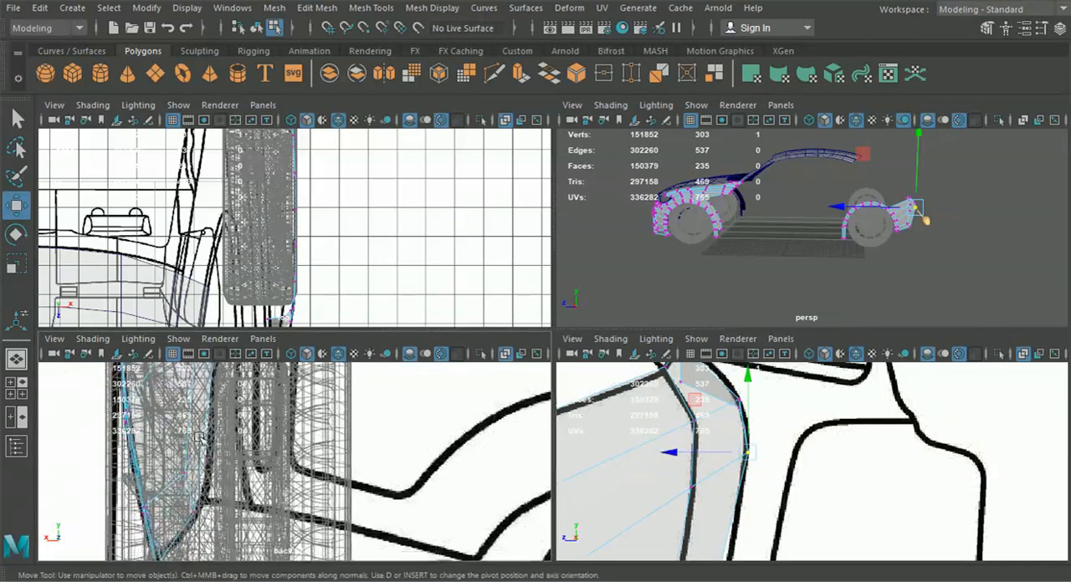
{"action": "left_click", "coordinate": [195, 512]}
{"action": "left_click_drag", "start_coordinate": [196, 513], "coordinate": [208, 504]}
{"action": "middle_click_drag", "start_coordinate": [213, 492], "coordinate": [212, 519], "text": "alt"}
{"action": "middle_click_drag", "start_coordinate": [731, 548], "coordinate": [745, 387], "text": "alt"}
{"action": "left_click_drag", "start_coordinate": [704, 513], "coordinate": [709, 516]}
{"action": "middle_click_drag", "start_coordinate": [762, 430], "coordinate": [747, 540], "text": "alt"}
{"action": "middle_click_drag", "start_coordinate": [759, 427], "coordinate": [731, 511], "text": "alt"}
Try to pull the new panel's inner end vertices back toward the rear of the car
{"action": "middle_click_drag", "start_coordinate": [379, 401], "coordinate": [270, 516], "text": "alt"}
{"action": "middle_click_drag", "start_coordinate": [523, 389], "coordinate": [500, 478], "text": "alt"}
{"action": "scroll", "coordinate": [404, 449], "scroll_direction": "down", "scroll_amount": 5}
{"action": "left_click_drag", "start_coordinate": [329, 428], "coordinate": [359, 471]}
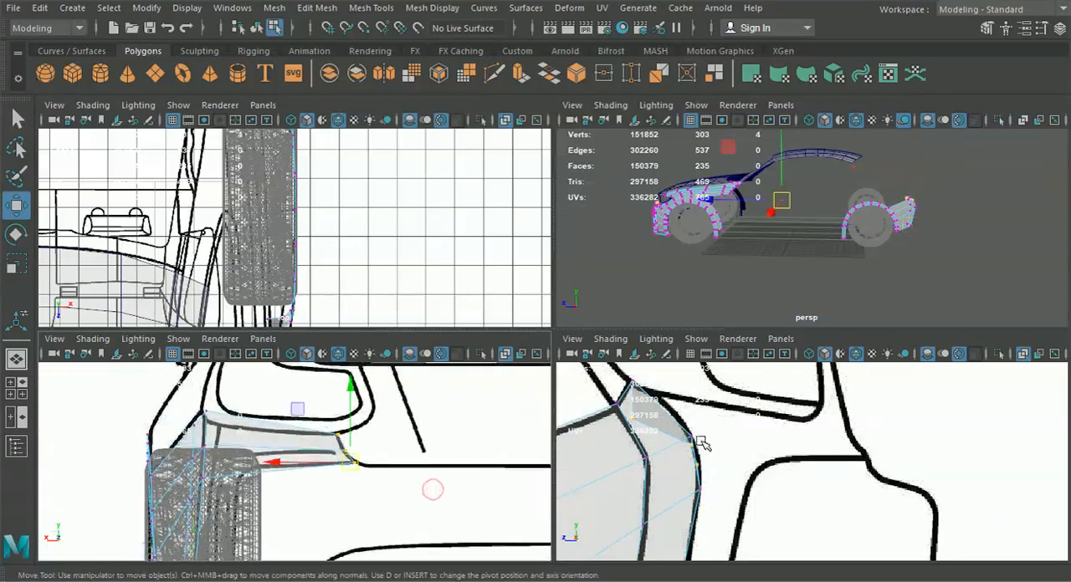
{"action": "left_click_drag", "start_coordinate": [716, 201], "coordinate": [723, 202]}
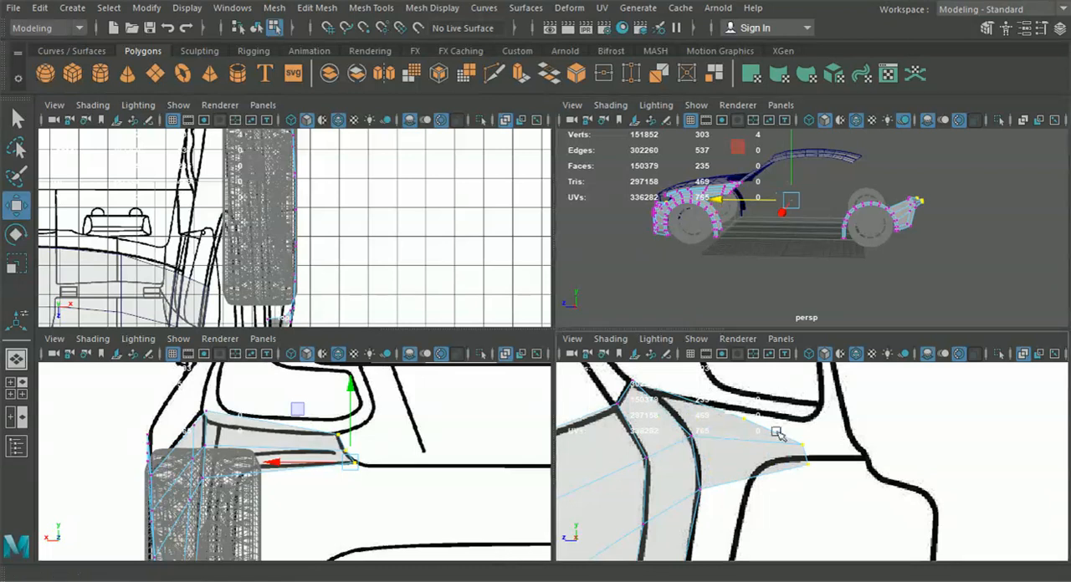
{"action": "scroll", "coordinate": [780, 458], "scroll_direction": "down", "scroll_amount": 5}
{"action": "scroll", "coordinate": [781, 458], "scroll_direction": "up", "scroll_amount": 6}
{"action": "scroll", "coordinate": [778, 459], "scroll_direction": "down", "scroll_amount": 5}
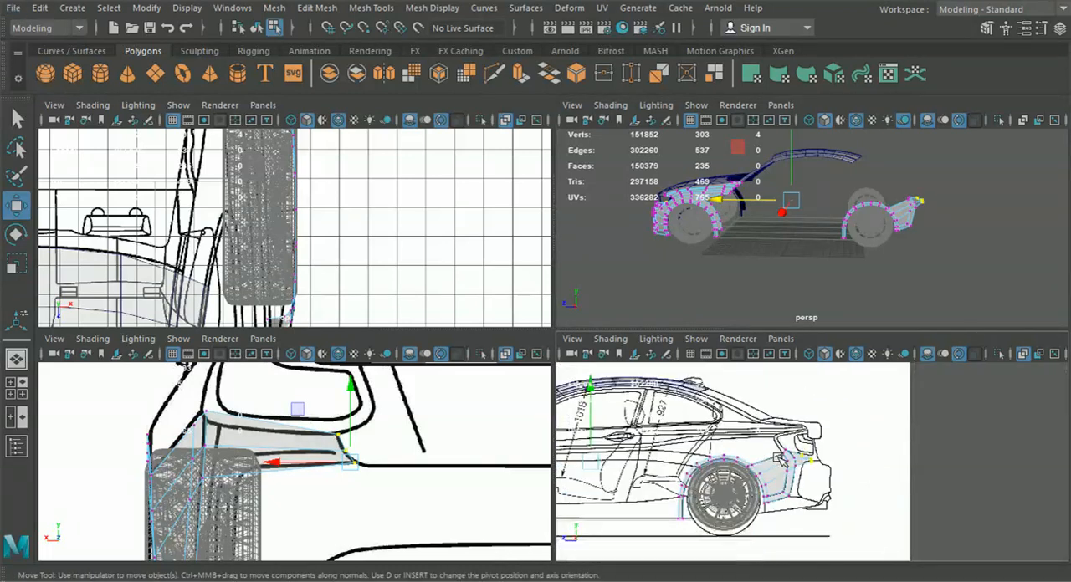
{"action": "scroll", "coordinate": [805, 483], "scroll_direction": "up", "scroll_amount": 6}
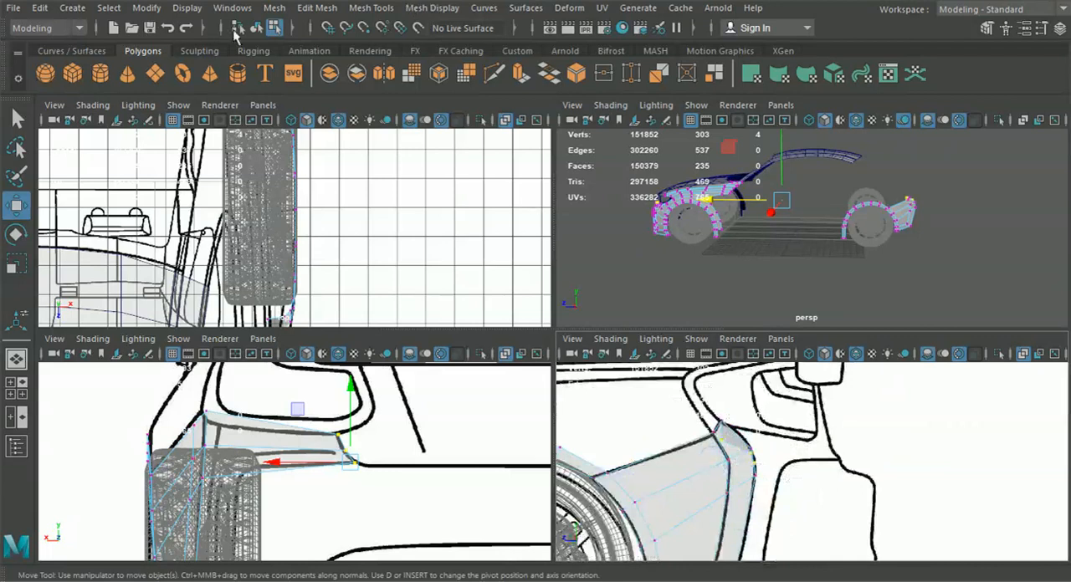
Restrict vertex editing to the rear arch mesh and pull the new panel's three inner end vertices back to the tail light's rear edge
{"action": "left_click", "coordinate": [256, 28]}
{"action": "left_click", "coordinate": [728, 470]}
{"action": "right_click_drag", "start_coordinate": [674, 463], "coordinate": [593, 118]}
{"action": "scroll", "coordinate": [733, 393], "scroll_direction": "up", "scroll_amount": 2}
{"action": "scroll", "coordinate": [734, 393], "scroll_direction": "up", "scroll_amount": 1}
{"action": "middle_click_drag", "start_coordinate": [624, 450], "coordinate": [756, 461]}
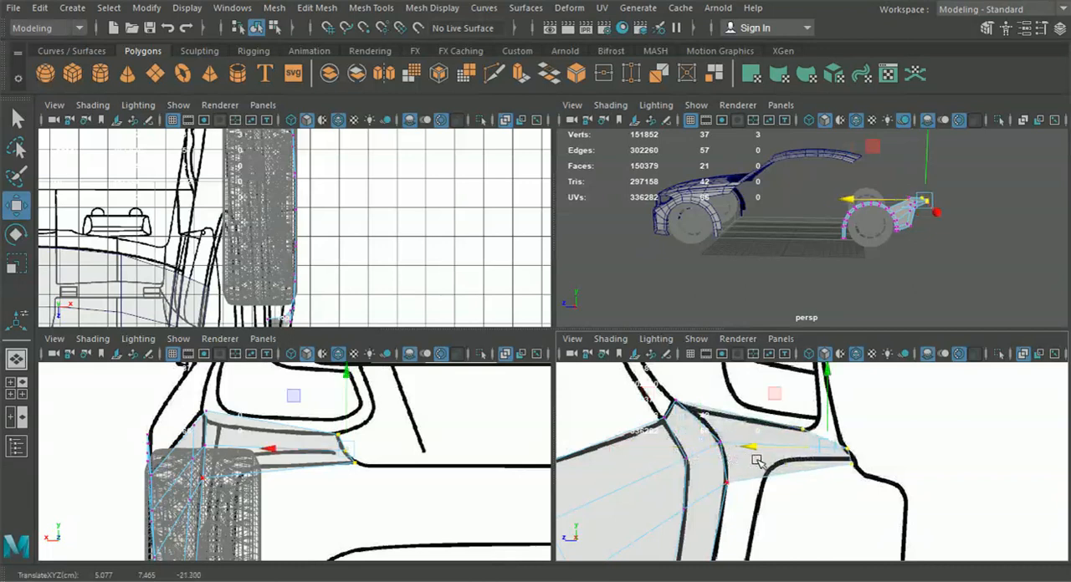
Align the panel's top and bottom end vertices individually with the tail light's rear edge in the side view
{"action": "scroll", "coordinate": [806, 440], "scroll_direction": "up", "scroll_amount": 1}
{"action": "left_click_drag", "start_coordinate": [815, 436], "coordinate": [816, 437]}
{"action": "left_click_drag", "start_coordinate": [727, 424], "coordinate": [755, 425]}
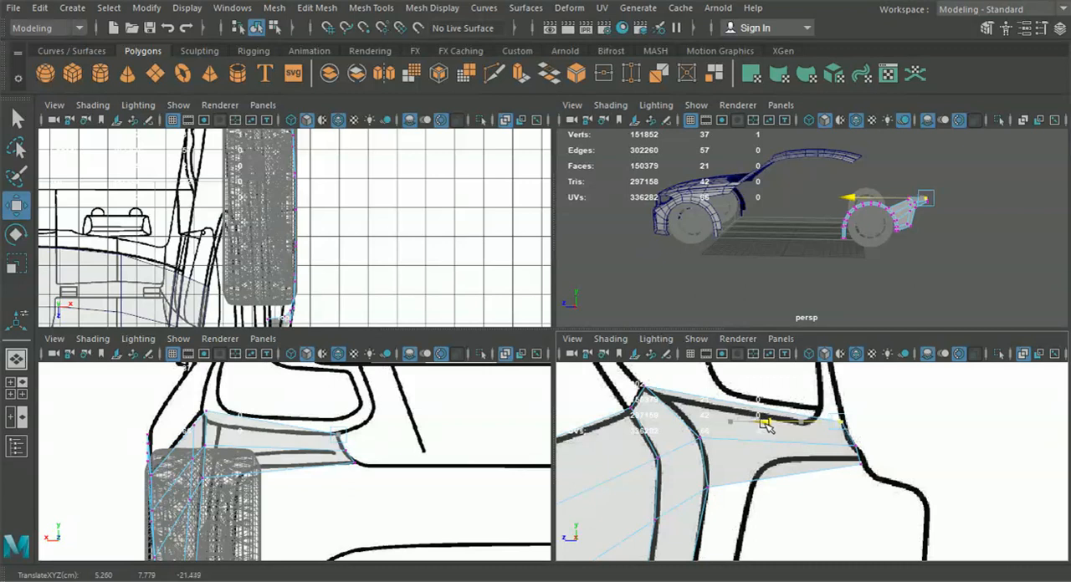
{"action": "left_click", "coordinate": [861, 459]}
{"action": "left_click_drag", "start_coordinate": [800, 468], "coordinate": [800, 470]}
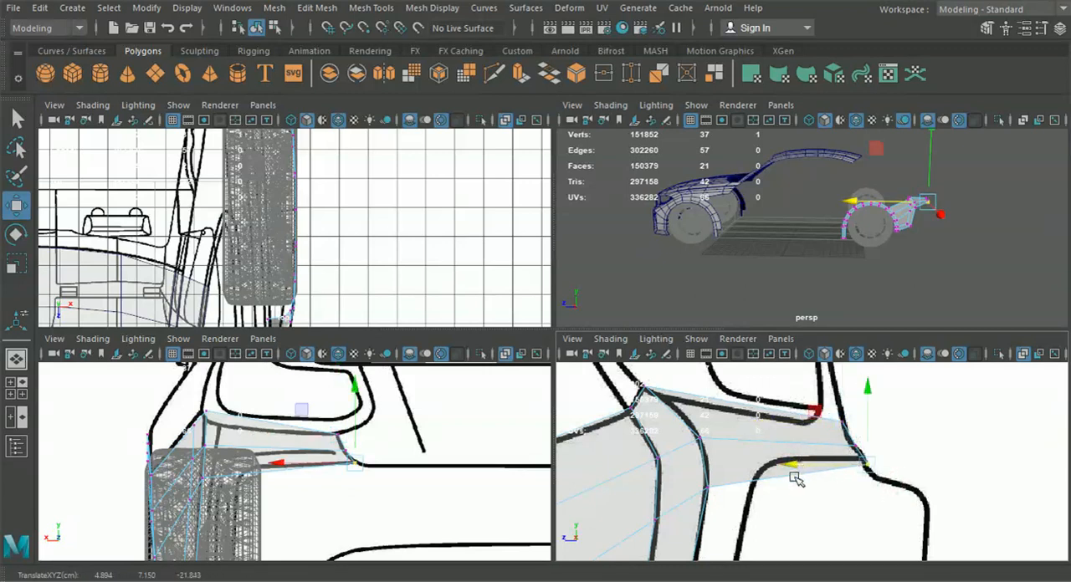
Move the tail-light panel's inner end vertices in the top view onto the blueprint's tail-light edge
{"action": "left_click_drag", "start_coordinate": [777, 245], "coordinate": [701, 310], "text": "alt"}
{"action": "scroll", "coordinate": [306, 251], "scroll_direction": "down", "scroll_amount": 2}
{"action": "scroll", "coordinate": [306, 251], "scroll_direction": "down", "scroll_amount": 3}
{"action": "middle_click_drag", "start_coordinate": [311, 256], "coordinate": [405, 385], "text": "alt"}
{"action": "scroll", "coordinate": [376, 287], "scroll_direction": "up", "scroll_amount": 5}
{"action": "middle_click_drag", "start_coordinate": [358, 240], "coordinate": [347, 298], "text": "alt"}
{"action": "scroll", "coordinate": [346, 287], "scroll_direction": "up", "scroll_amount": 4}
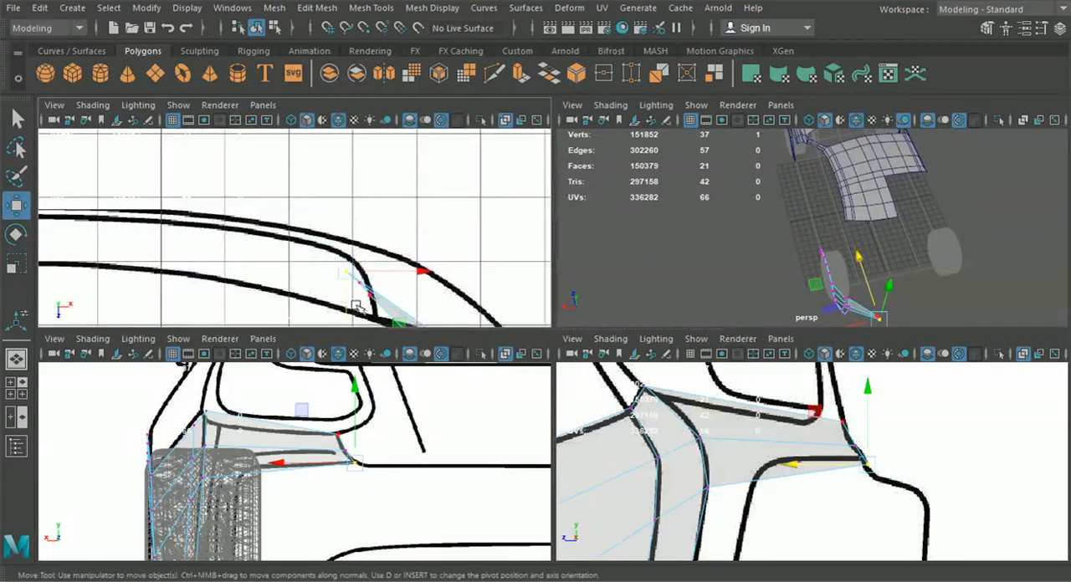
{"action": "left_click_drag", "start_coordinate": [344, 316], "coordinate": [404, 285]}
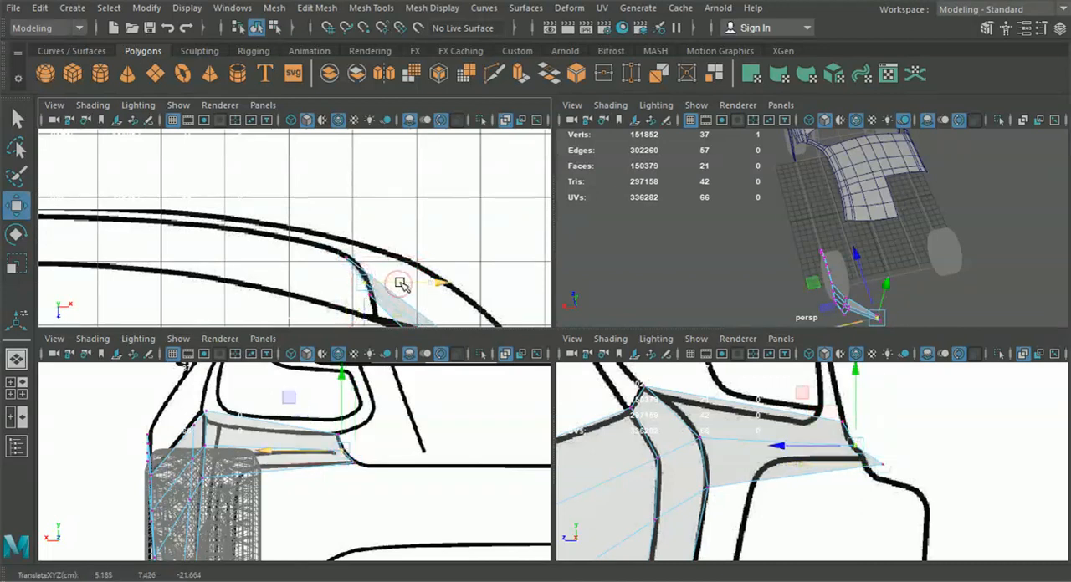
Shift the side panel's rear corner vertices in the top view, and align the upper corner vertex with the seam junction in the side view
{"action": "scroll", "coordinate": [402, 286], "scroll_direction": "up", "scroll_amount": 3}
{"action": "mouse_move", "coordinate": [371, 299]}
{"action": "middle_mouse_down", "text": "alt"}
{"action": "mouse_move", "coordinate": [271, 167]}
{"action": "mouse_move", "coordinate": [206, 108]}
{"action": "middle_mouse_up", "text": "alt"}
{"action": "mouse_move", "coordinate": [424, 274]}
{"action": "middle_mouse_down", "text": "alt"}
{"action": "mouse_move", "coordinate": [341, 211]}
{"action": "mouse_move", "coordinate": [335, 179]}
{"action": "middle_mouse_up", "text": "alt"}
{"action": "scroll", "coordinate": [389, 248], "scroll_direction": "down", "scroll_amount": 7}
{"action": "scroll", "coordinate": [395, 255], "scroll_direction": "up", "scroll_amount": 4}
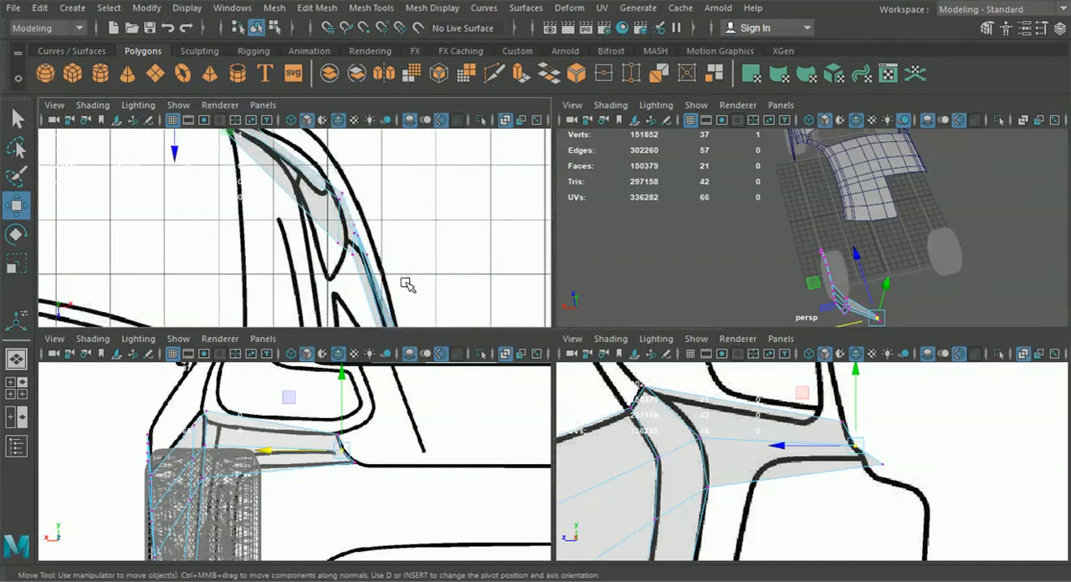
{"action": "left_click_drag", "start_coordinate": [346, 219], "coordinate": [362, 230]}
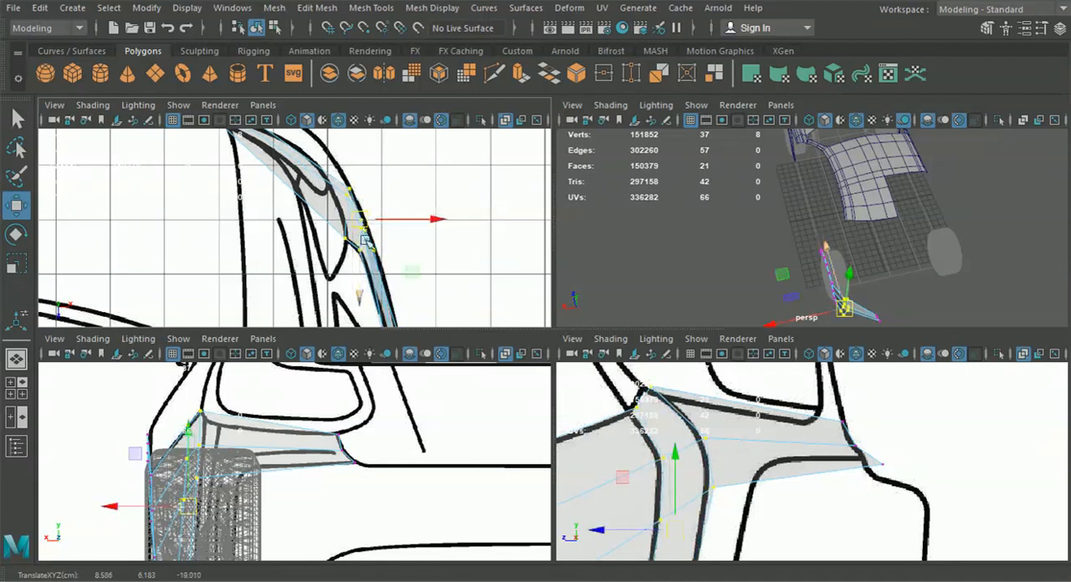
{"action": "left_click", "coordinate": [640, 417]}
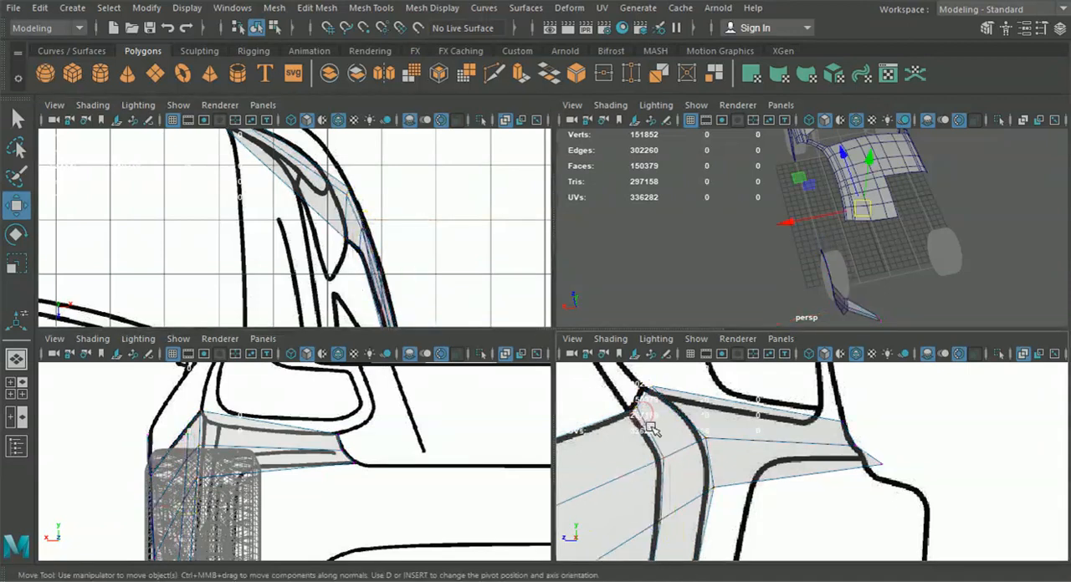
{"action": "left_click_drag", "start_coordinate": [651, 427], "coordinate": [629, 400]}
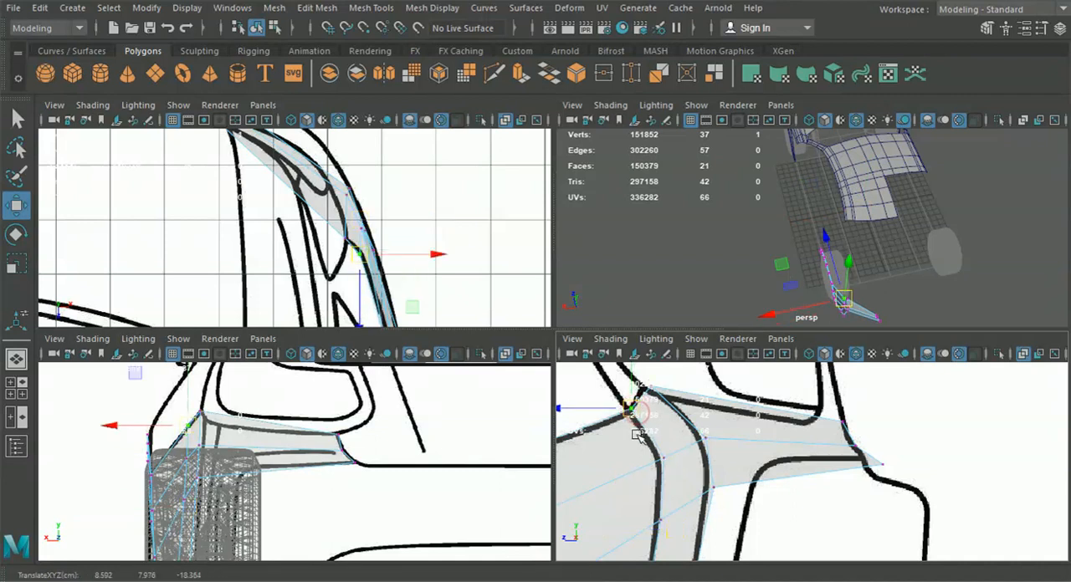
{"action": "middle_click", "coordinate": [339, 261]}
{"action": "middle_click_drag", "start_coordinate": [274, 452], "coordinate": [282, 452], "text": "alt"}
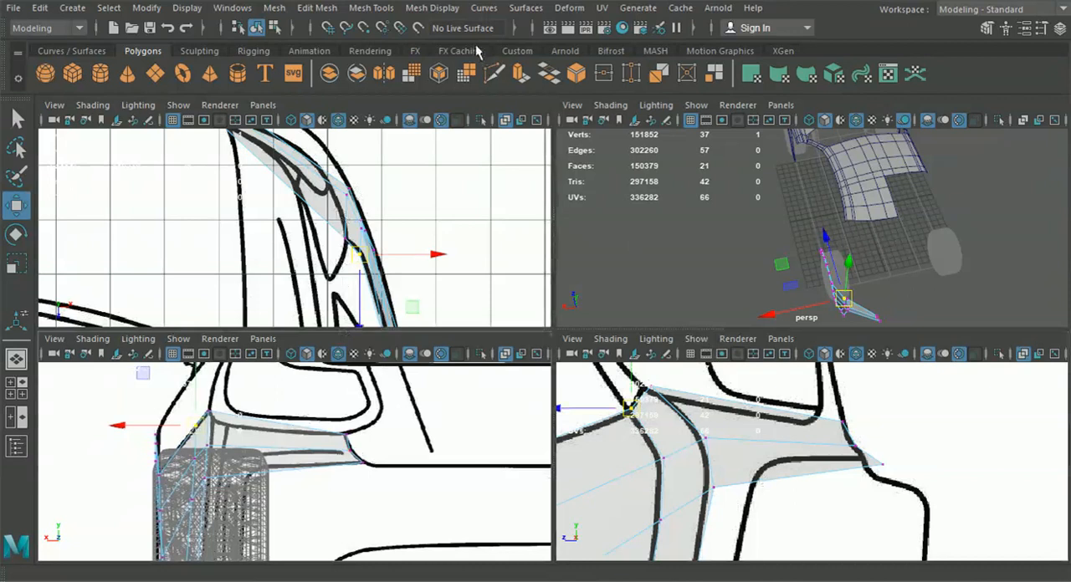
Insert an edge loop across the tail-light panel and move it rearward in the top view
{"action": "left_click", "coordinate": [379, 10]}
{"action": "left_click", "coordinate": [410, 127]}
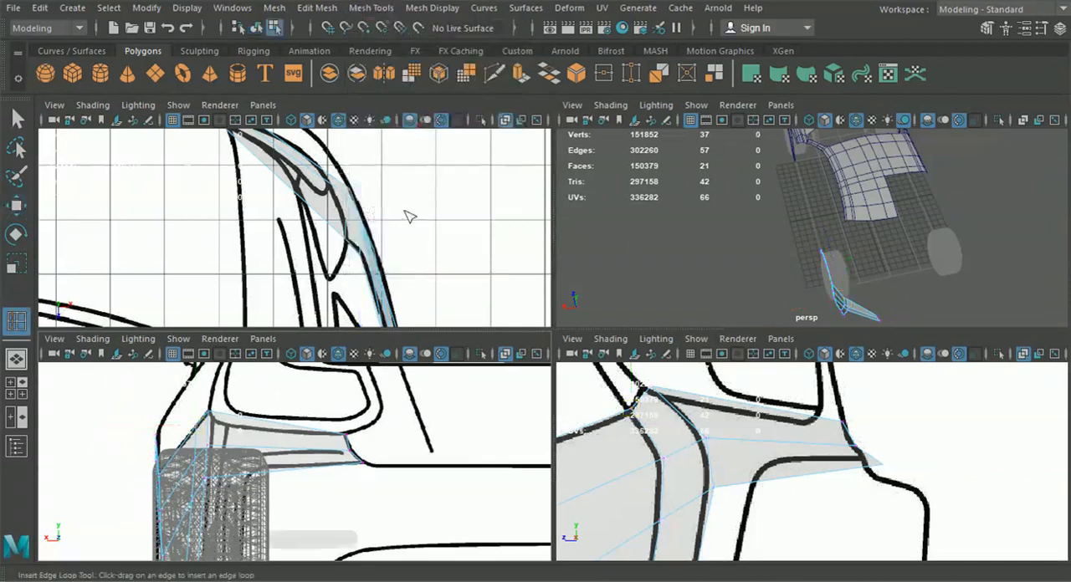
{"action": "left_click", "coordinate": [251, 479]}
{"action": "left_click", "coordinate": [16, 205]}
{"action": "left_click_drag", "start_coordinate": [300, 222], "coordinate": [316, 206]}
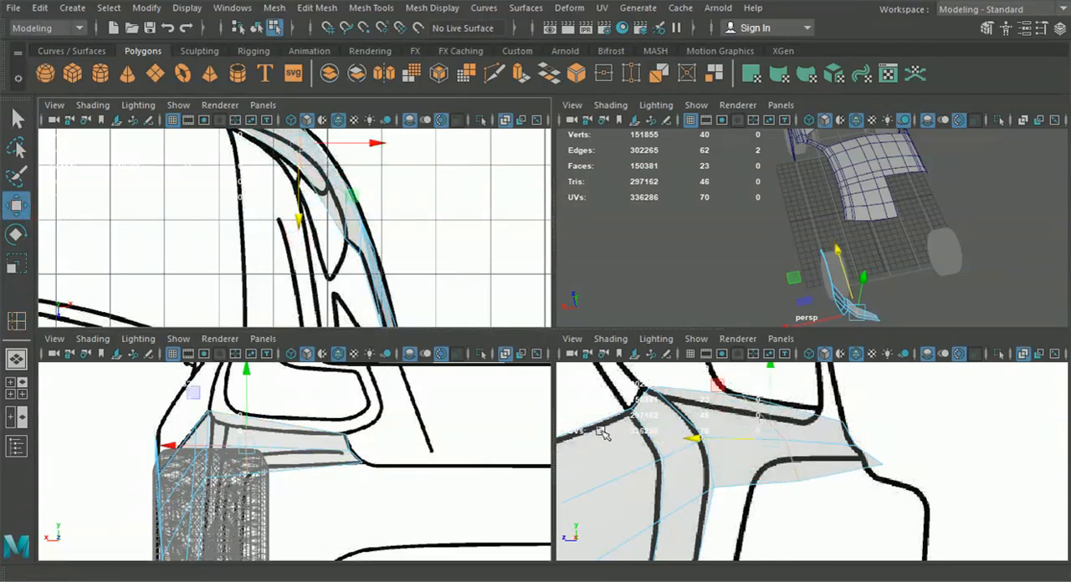
Switch the mesh to vertex editing and lower the new loop's upper vertex onto the panel's top seam in the side view
{"action": "right_click", "coordinate": [740, 418]}
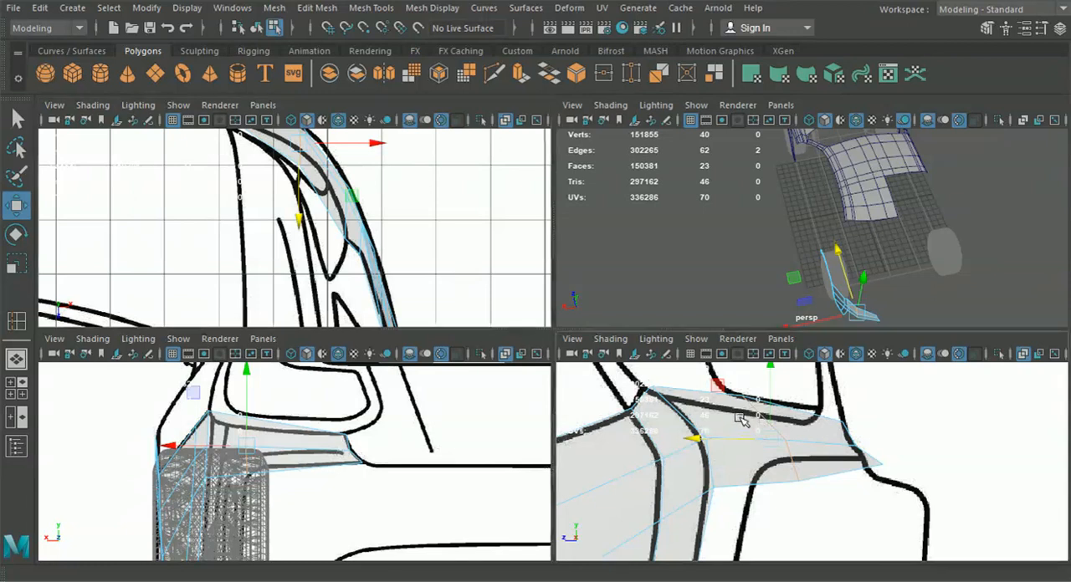
{"action": "right_click", "coordinate": [668, 425]}
{"action": "right_click_drag", "start_coordinate": [626, 485], "coordinate": [606, 343]}
{"action": "middle_click_drag", "start_coordinate": [602, 458], "coordinate": [610, 451], "text": "alt"}
{"action": "left_click", "coordinate": [256, 27]}
{"action": "right_click_drag", "start_coordinate": [691, 414], "coordinate": [601, 124]}
{"action": "scroll", "coordinate": [791, 395], "scroll_direction": "up", "scroll_amount": 2}
{"action": "middle_click_drag", "start_coordinate": [743, 383], "coordinate": [750, 406], "text": "alt"}
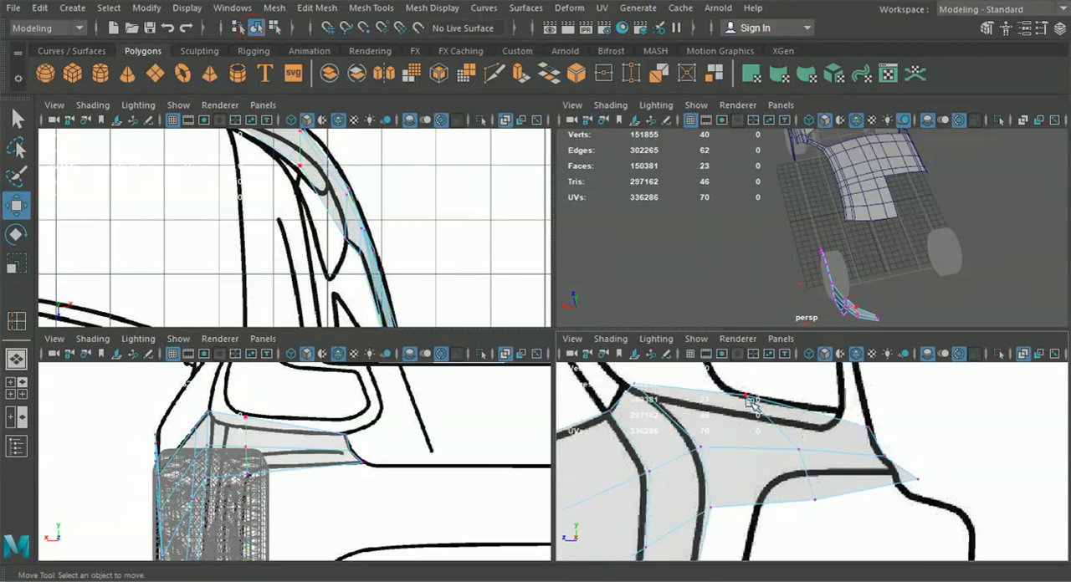
{"action": "left_click_drag", "start_coordinate": [728, 386], "coordinate": [757, 409]}
{"action": "left_click_drag", "start_coordinate": [744, 373], "coordinate": [747, 395]}
Position the new loop's middle and lower vertices in the side view, fitting the lower one to the corner of the blueprint outline
{"action": "left_click", "coordinate": [795, 447]}
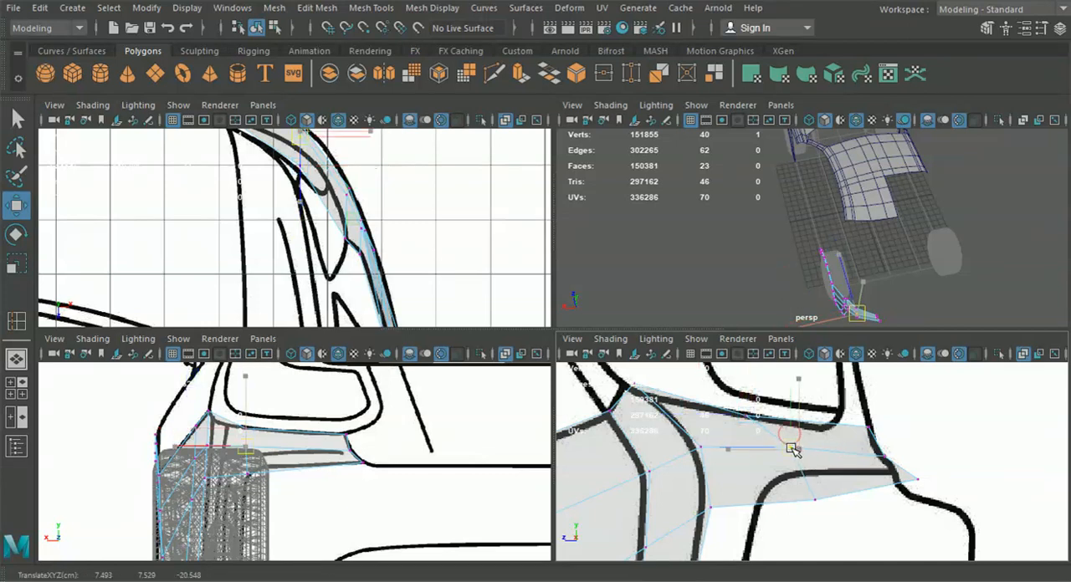
{"action": "left_click_drag", "start_coordinate": [778, 444], "coordinate": [778, 444]}
{"action": "left_click", "coordinate": [814, 501]}
{"action": "left_click_drag", "start_coordinate": [814, 500], "coordinate": [789, 476]}
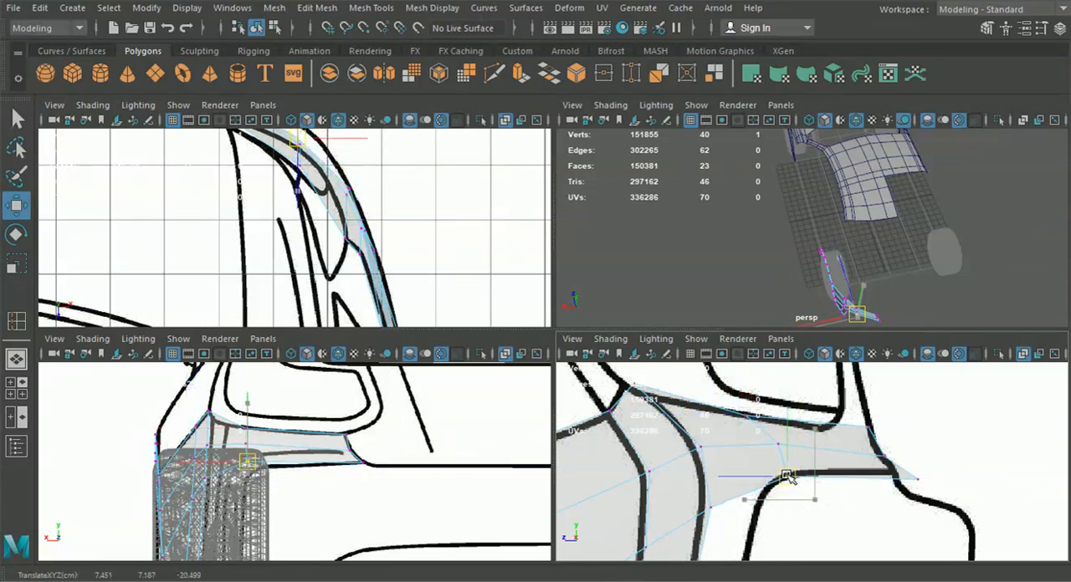
{"action": "left_click_drag", "start_coordinate": [788, 477], "coordinate": [787, 477]}
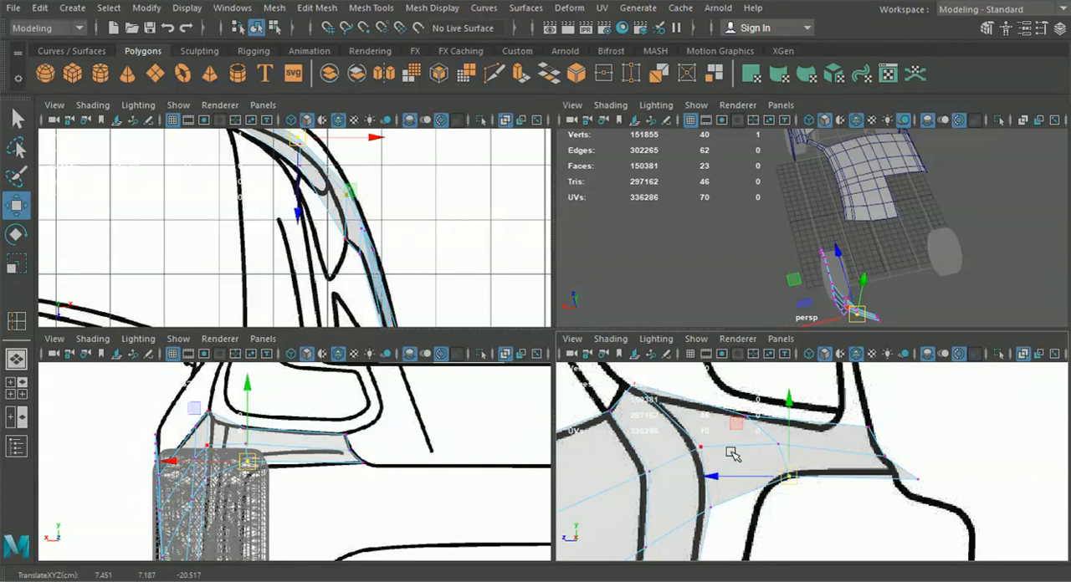
Adjust the new loop's lower and middle vertices in the back view to follow the tail-light outline
{"action": "middle_click_drag", "start_coordinate": [272, 448], "coordinate": [323, 444], "text": "alt"}
{"action": "scroll", "coordinate": [323, 445], "scroll_direction": "up", "scroll_amount": 2}
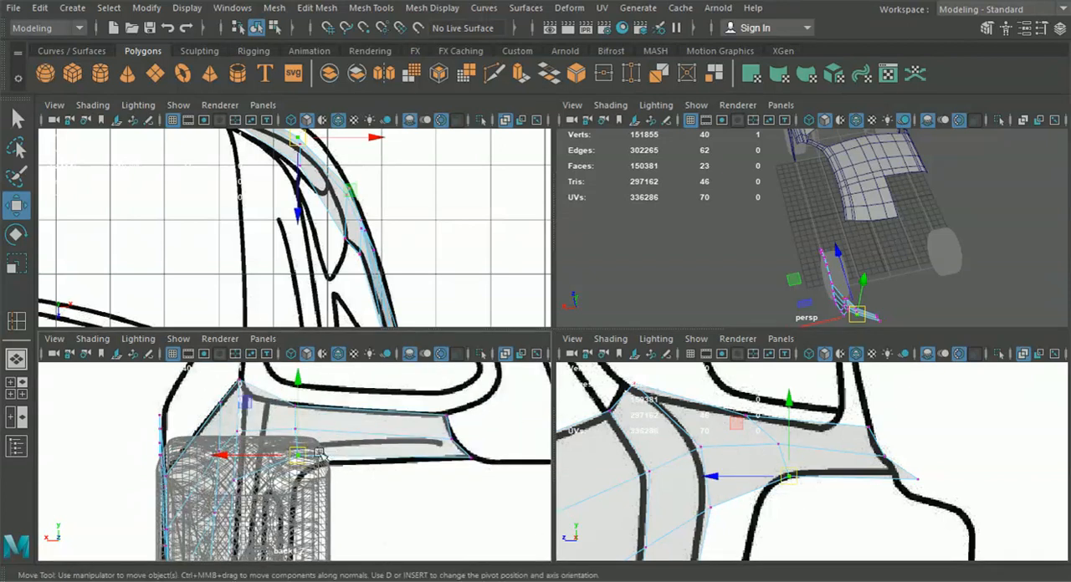
{"action": "left_click_drag", "start_coordinate": [297, 458], "coordinate": [311, 465]}
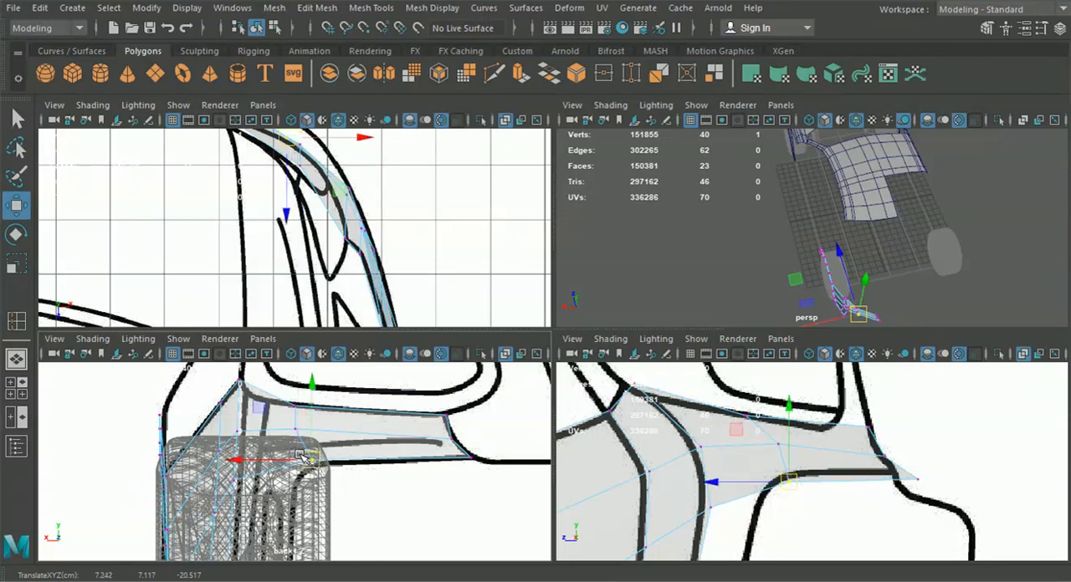
{"action": "scroll", "coordinate": [308, 462], "scroll_direction": "up", "scroll_amount": 1}
{"action": "left_click", "coordinate": [292, 425]}
{"action": "left_click_drag", "start_coordinate": [297, 421], "coordinate": [304, 421]}
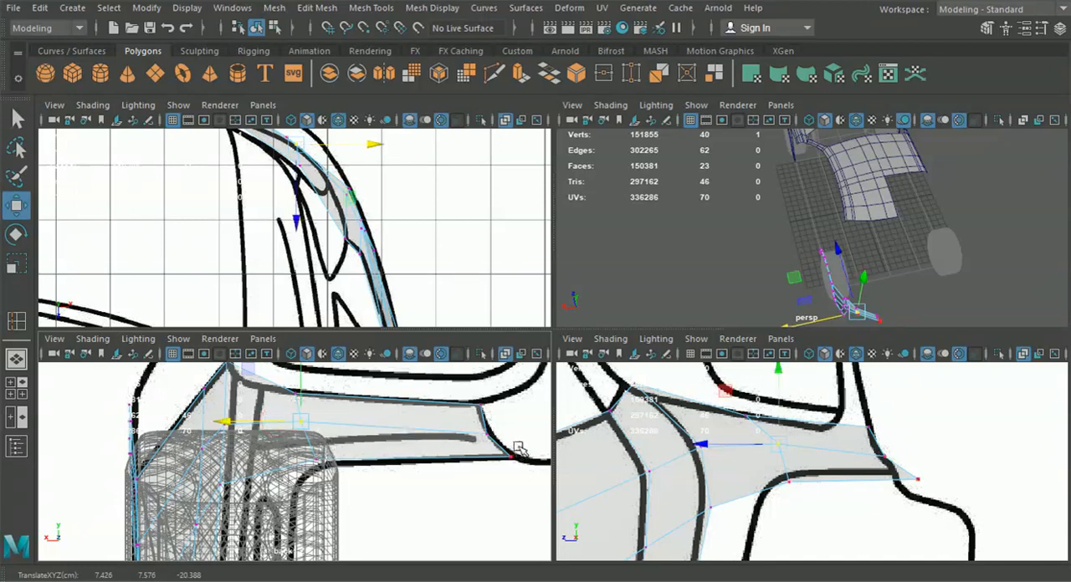
Move the new loop's three vertices rearward in the top view toward the outer body curve
{"action": "middle_click_drag", "start_coordinate": [387, 217], "coordinate": [443, 313], "text": "alt"}
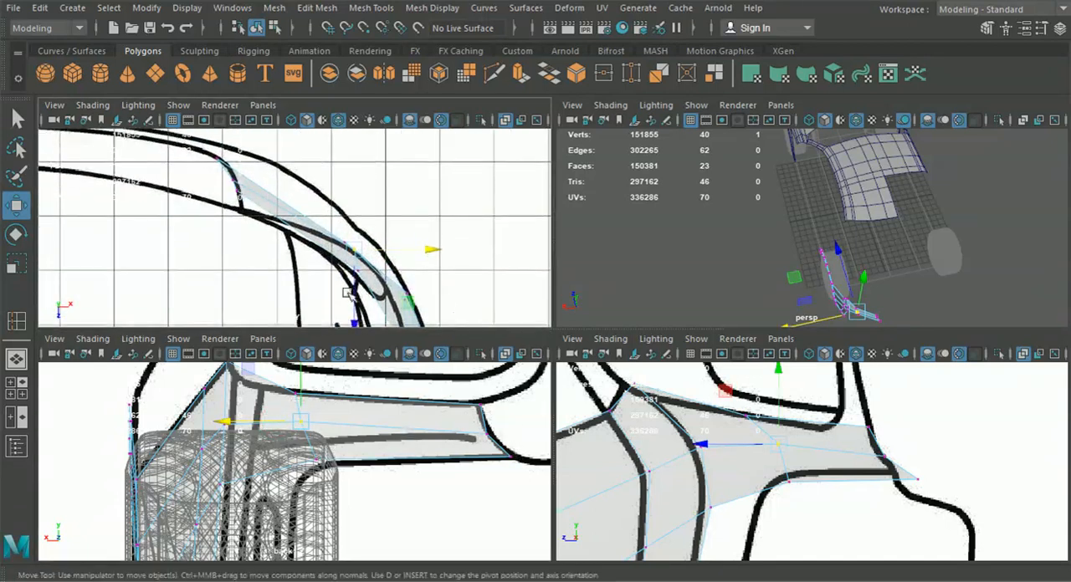
{"action": "left_click_drag", "start_coordinate": [375, 243], "coordinate": [386, 208]}
{"action": "middle_click_drag", "start_coordinate": [378, 266], "coordinate": [352, 263], "text": "alt"}
{"action": "left_click_drag", "start_coordinate": [323, 316], "coordinate": [336, 296]}
{"action": "scroll", "coordinate": [339, 297], "scroll_direction": "down", "scroll_amount": 3}
{"action": "mouse_move", "coordinate": [343, 297]}
{"action": "middle_mouse_down", "text": "alt"}
{"action": "mouse_move", "coordinate": [340, 286]}
{"action": "mouse_move", "coordinate": [355, 283]}
{"action": "mouse_move", "coordinate": [363, 300]}
{"action": "middle_mouse_up", "text": "alt"}
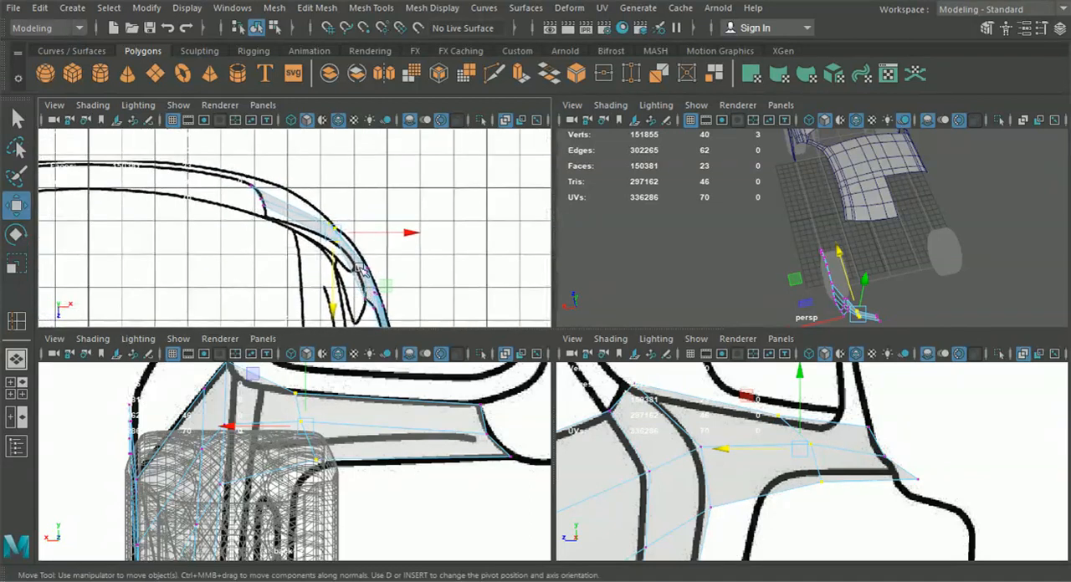
Insert a second edge loop across the inner half of the tail-light panel
{"action": "left_click", "coordinate": [284, 10]}
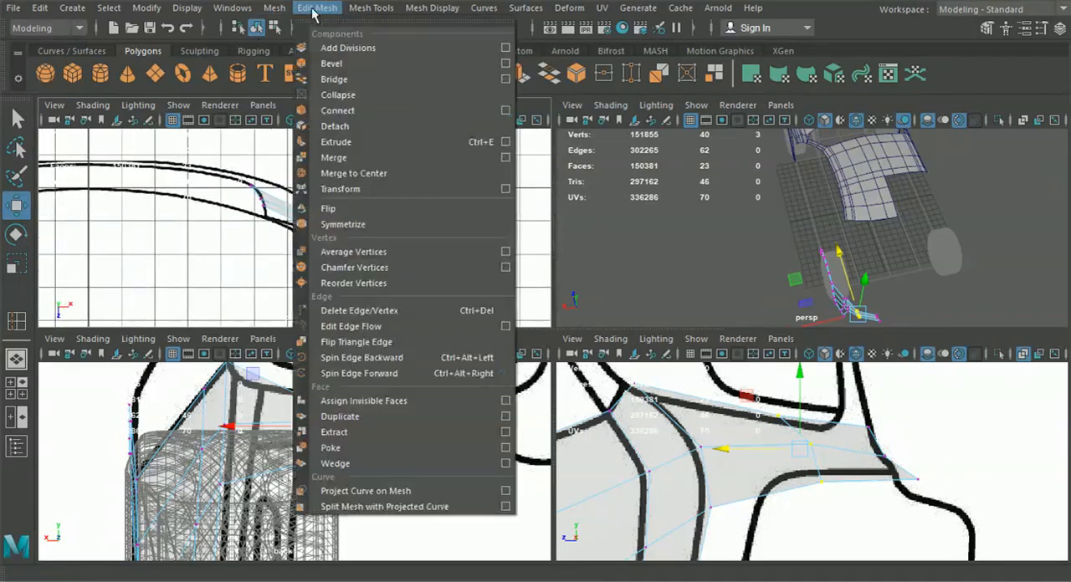
{"action": "mouse_move", "coordinate": [373, 24]}
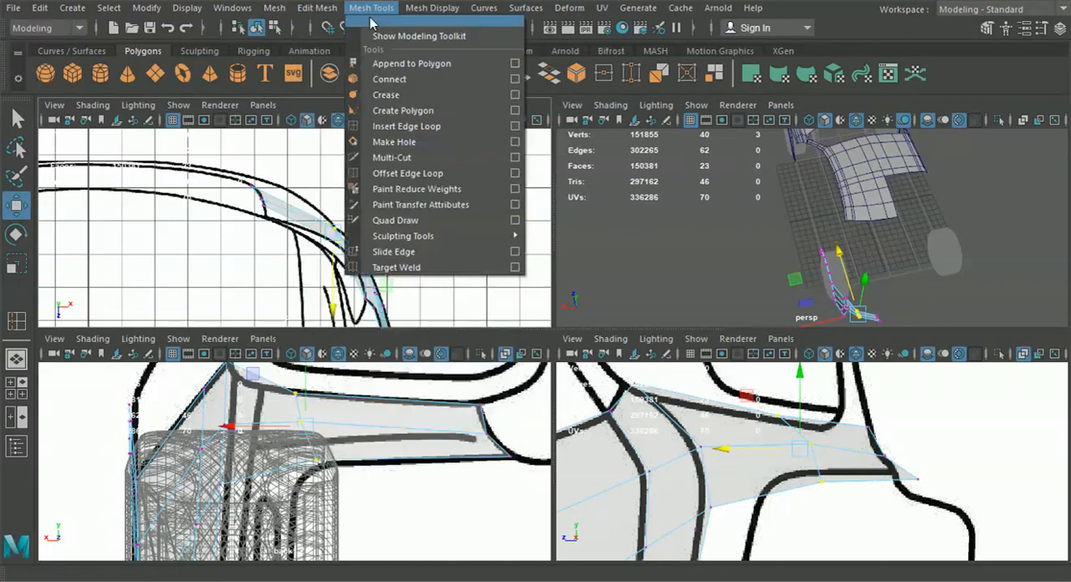
{"action": "left_click", "coordinate": [402, 142]}
{"action": "left_click", "coordinate": [317, 8]}
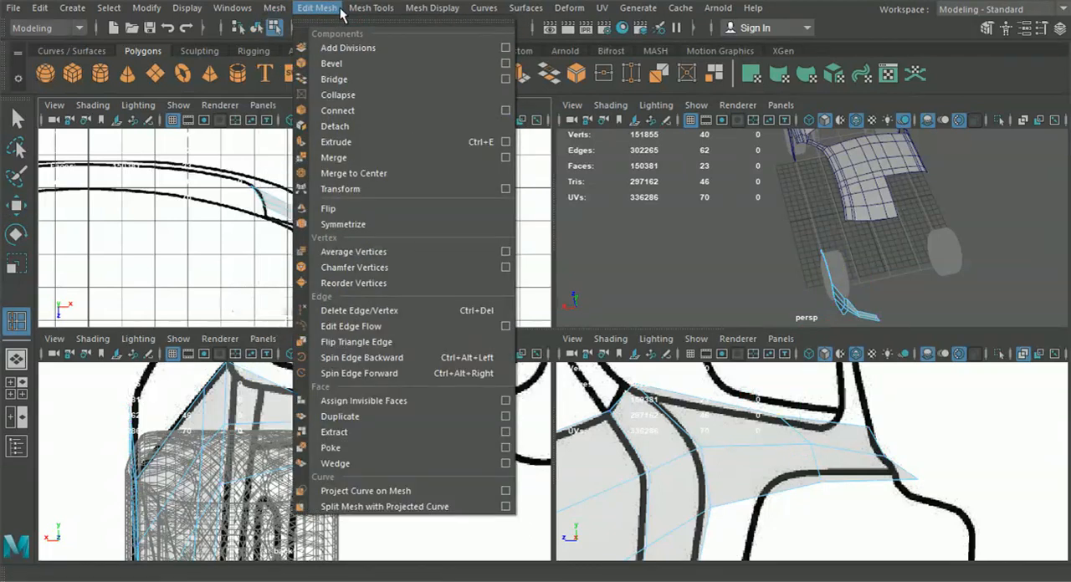
{"action": "mouse_move", "coordinate": [370, 8]}
{"action": "left_click", "coordinate": [408, 126]}
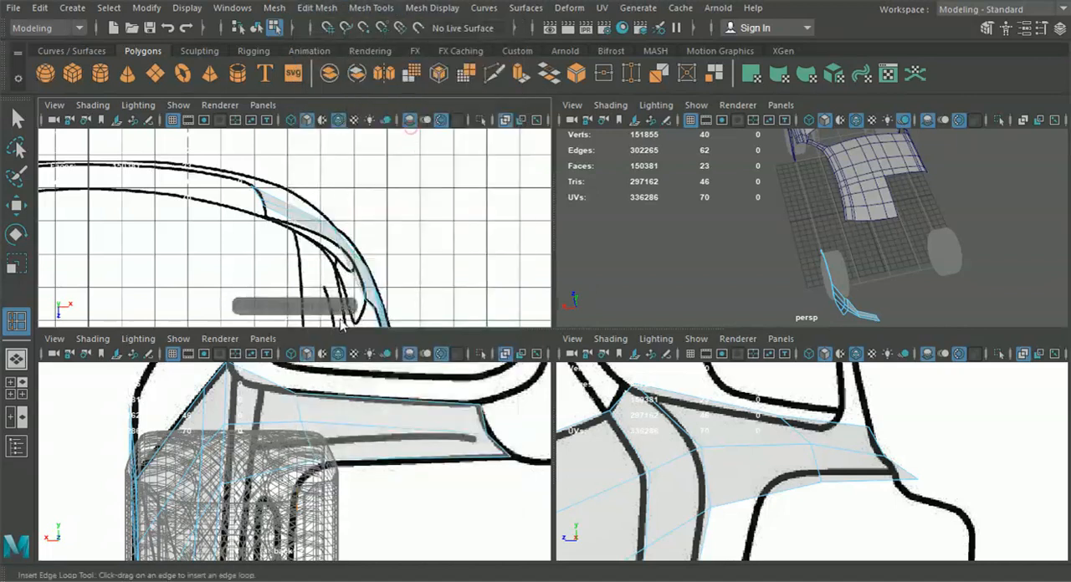
{"action": "middle_click_drag", "start_coordinate": [341, 251], "coordinate": [349, 283], "text": "alt"}
{"action": "left_click", "coordinate": [349, 275]}
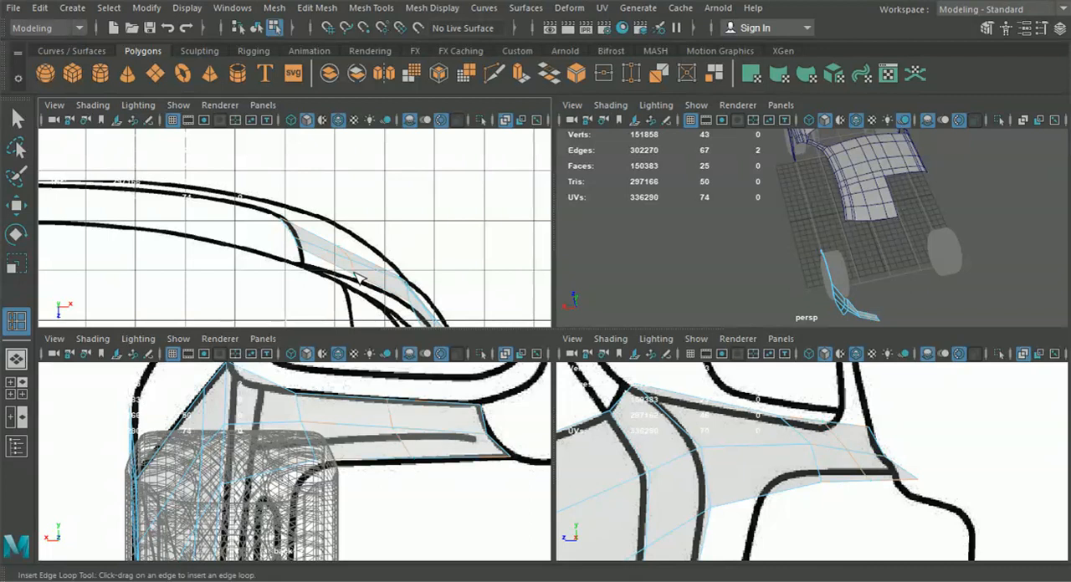
Fit the upper vertices of the inner end and the second loop to the tail light's front curve in the top view
{"action": "left_click", "coordinate": [20, 206]}
{"action": "left_click_drag", "start_coordinate": [349, 264], "coordinate": [359, 273]}
{"action": "right_click_drag", "start_coordinate": [360, 272], "coordinate": [280, 115]}
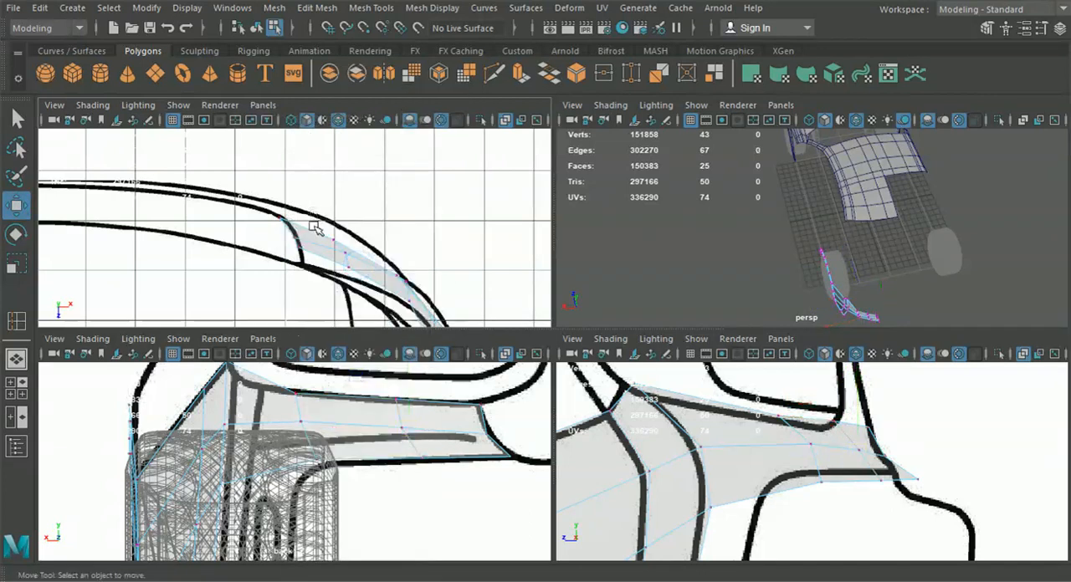
{"action": "scroll", "coordinate": [310, 225], "scroll_direction": "up", "scroll_amount": 2}
{"action": "left_click", "coordinate": [301, 255]}
{"action": "left_click_drag", "start_coordinate": [301, 256], "coordinate": [306, 274]}
{"action": "left_click", "coordinate": [361, 277]}
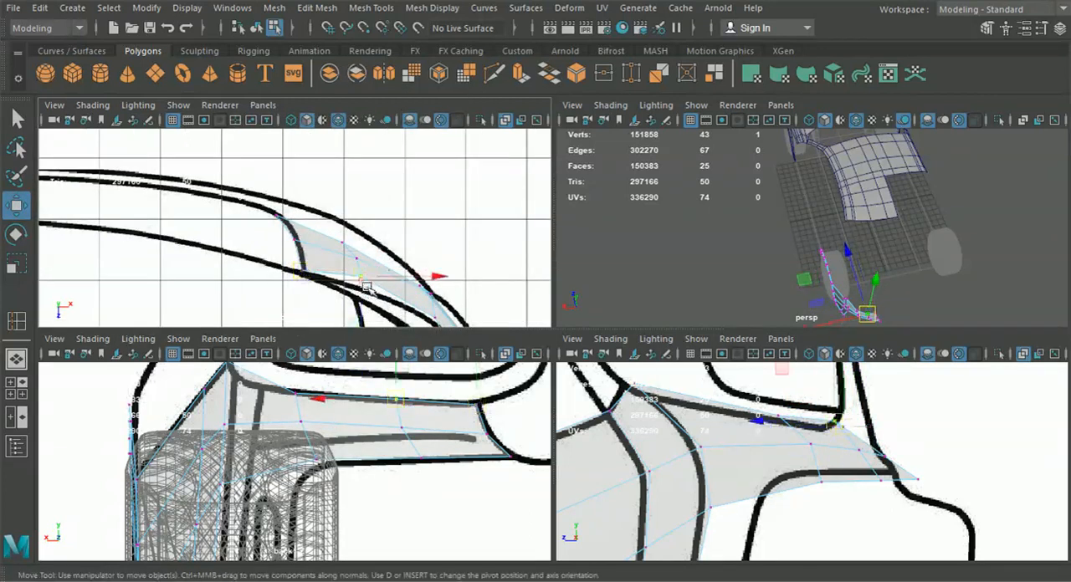
Refine the second loop's upper and middle vertices in the top view to smooth the panel's curve
{"action": "scroll", "coordinate": [298, 244], "scroll_direction": "up", "scroll_amount": 2}
{"action": "left_click", "coordinate": [299, 250]}
{"action": "left_click_drag", "start_coordinate": [296, 245], "coordinate": [301, 248]}
{"action": "left_click", "coordinate": [370, 273]}
{"action": "left_click_drag", "start_coordinate": [369, 273], "coordinate": [375, 281]}
{"action": "middle_click_drag", "start_coordinate": [376, 281], "coordinate": [311, 206], "text": "alt"}
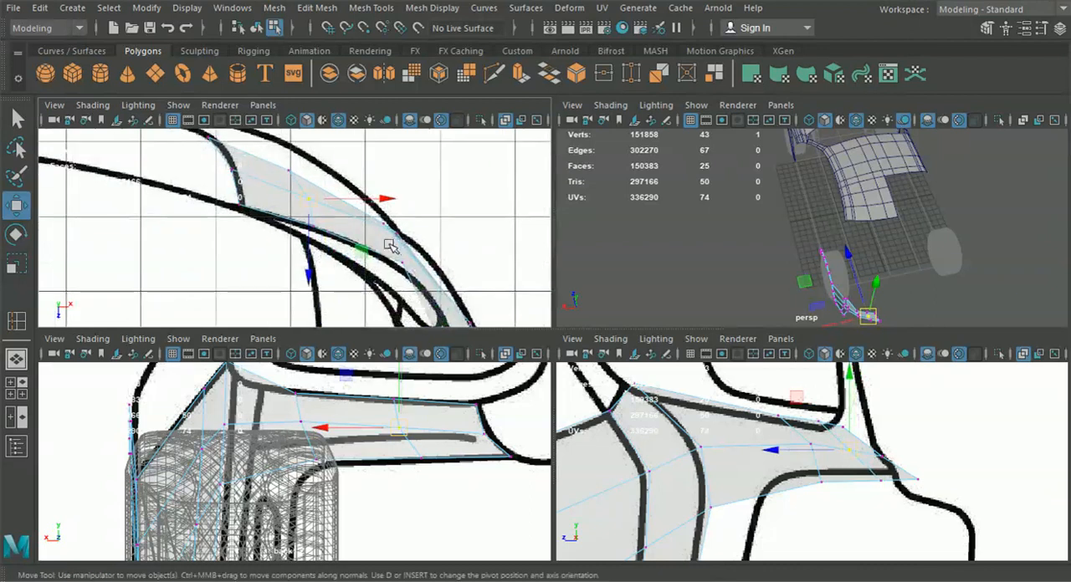
Move the first loop's middle and lower vertices in the top view to follow the outer body curve
{"action": "left_click", "coordinate": [400, 237]}
{"action": "mouse_move", "coordinate": [400, 239]}
{"action": "left_mouse_down"}
{"action": "mouse_move", "coordinate": [404, 250]}
{"action": "mouse_move", "coordinate": [397, 226]}
{"action": "left_mouse_up"}
{"action": "left_click", "coordinate": [385, 223]}
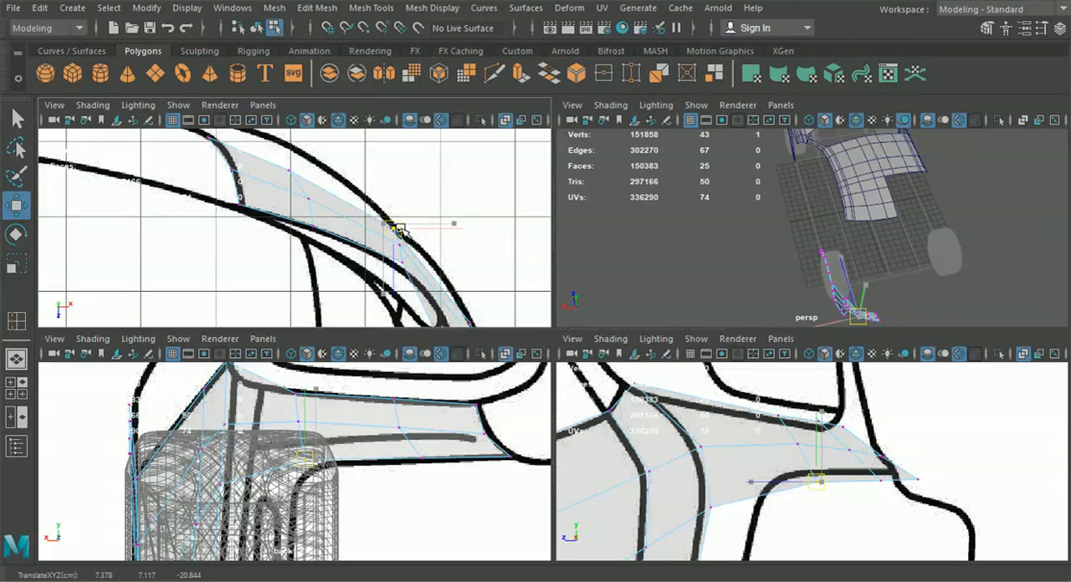
{"action": "left_click_drag", "start_coordinate": [400, 230], "coordinate": [400, 230]}
Align the tail-light panel's lower vertices in the side view and slide its lower inner end vertex sideways in the top view
{"action": "left_click_drag", "start_coordinate": [816, 462], "coordinate": [901, 479]}
{"action": "middle_click_drag", "start_coordinate": [241, 186], "coordinate": [264, 218], "text": "alt"}
{"action": "left_click_drag", "start_coordinate": [296, 180], "coordinate": [311, 181]}
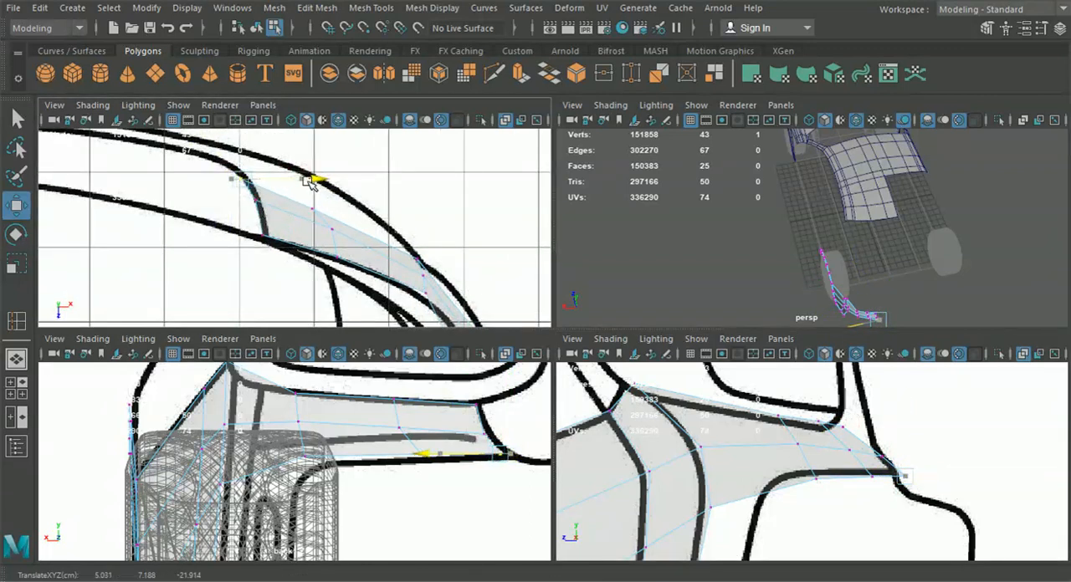
{"action": "left_click_drag", "start_coordinate": [311, 182], "coordinate": [315, 181]}
{"action": "scroll", "coordinate": [318, 226], "scroll_direction": "down", "scroll_amount": 3}
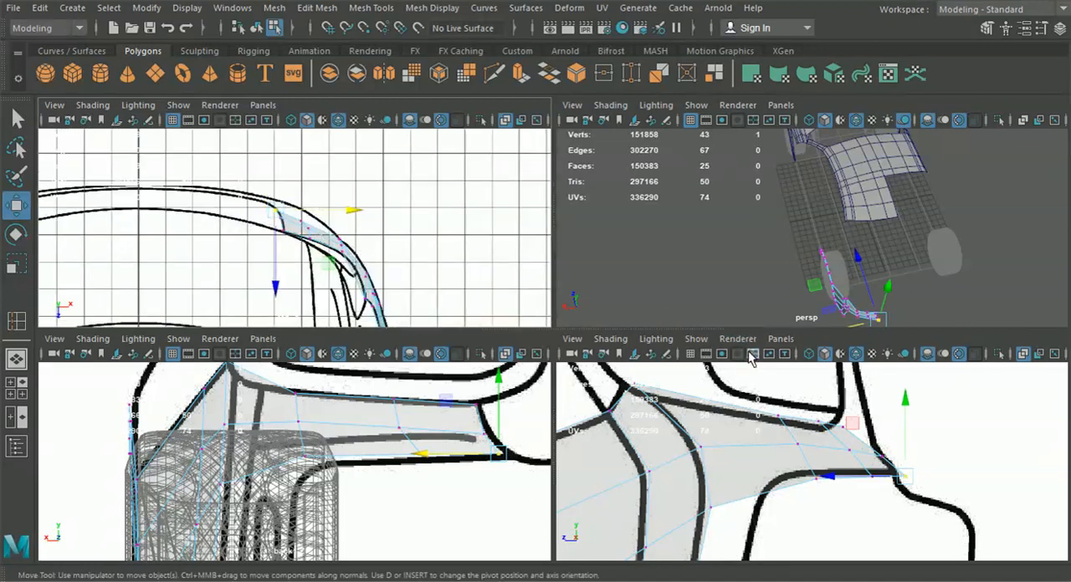
Leave component editing and examine the rear side panel's shape in the enlarged perspective view
{"action": "key", "text": "space"}
{"action": "left_click_drag", "start_coordinate": [565, 266], "coordinate": [435, 165], "text": "alt"}
{"action": "key", "text": "F8"}
{"action": "left_click", "coordinate": [316, 222]}
{"action": "left_click_drag", "start_coordinate": [316, 223], "coordinate": [514, 396], "text": "alt"}
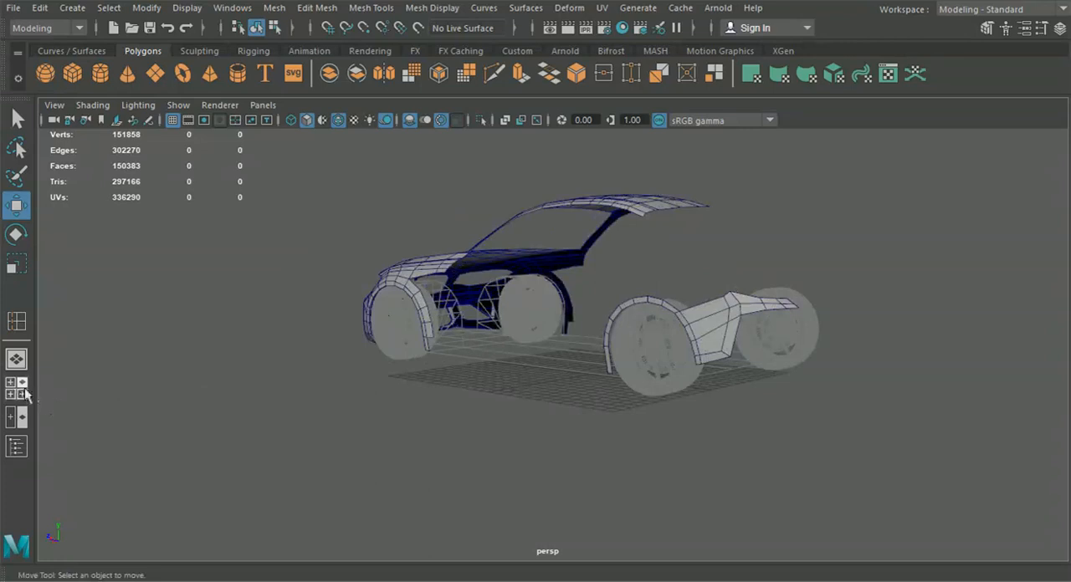
{"action": "left_click", "coordinate": [23, 389]}
Extrude the side panel's rear edge below the tail light toward the back of the car in the enlarged side view
{"action": "key", "text": "space"}
{"action": "middle_click_drag", "start_coordinate": [721, 472], "coordinate": [752, 393], "text": "alt"}
{"action": "left_click", "coordinate": [495, 395]}
{"action": "right_click_drag", "start_coordinate": [445, 117], "coordinate": [452, 81]}
{"action": "left_click", "coordinate": [516, 377]}
{"action": "key", "text": "ctrl+e"}
{"action": "left_click", "coordinate": [602, 296]}
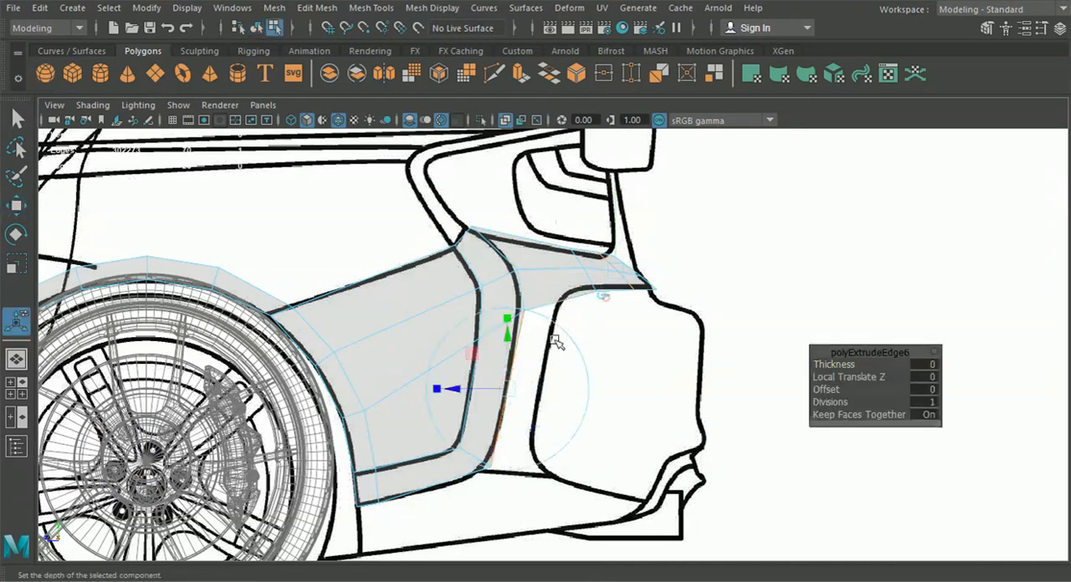
{"action": "left_click_drag", "start_coordinate": [462, 382], "coordinate": [496, 389]}
{"action": "right_click_drag", "start_coordinate": [439, 384], "coordinate": [356, 118]}
Fit the extruded strip's lower and upper end vertices to the rear bumper outline, undoing the extra move of the upper vertex
{"action": "left_click", "coordinate": [17, 205]}
{"action": "left_click", "coordinate": [521, 463]}
{"action": "left_click_drag", "start_coordinate": [521, 466], "coordinate": [536, 473]}
{"action": "left_click", "coordinate": [555, 311]}
{"action": "left_click_drag", "start_coordinate": [559, 318], "coordinate": [609, 326]}
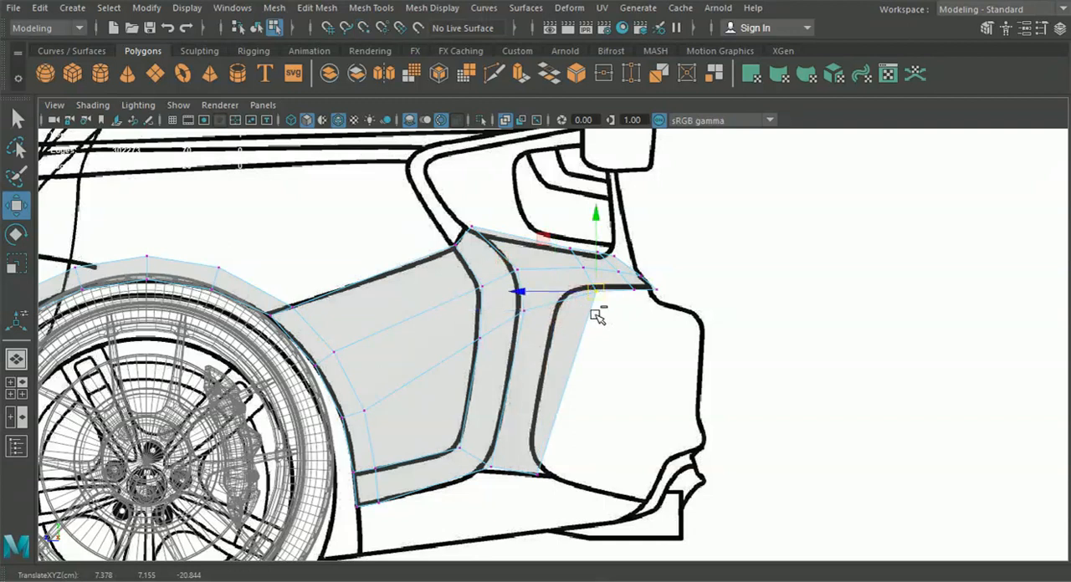
{"action": "key", "text": "ctrl+z"}
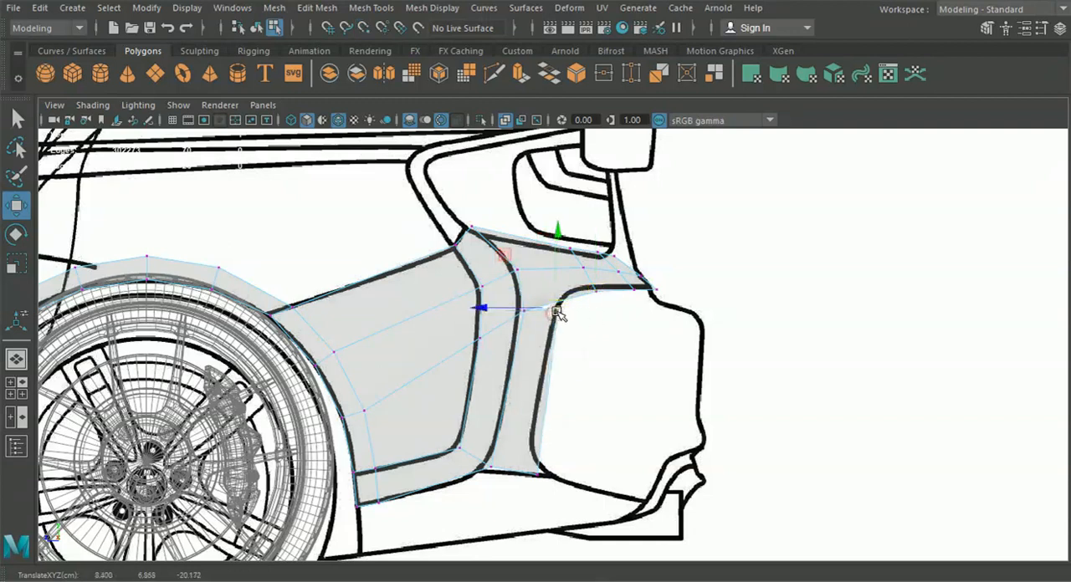
Insert a vertical edge loop across the tail-light panel, just behind the rear side panel's curved edge
{"action": "left_click", "coordinate": [361, 8]}
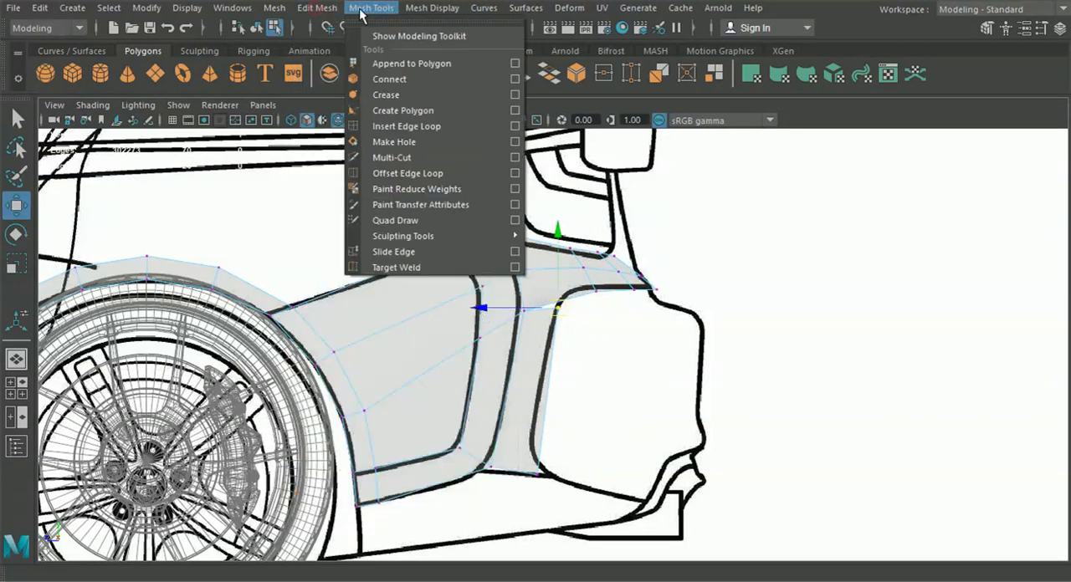
{"action": "left_click", "coordinate": [407, 126]}
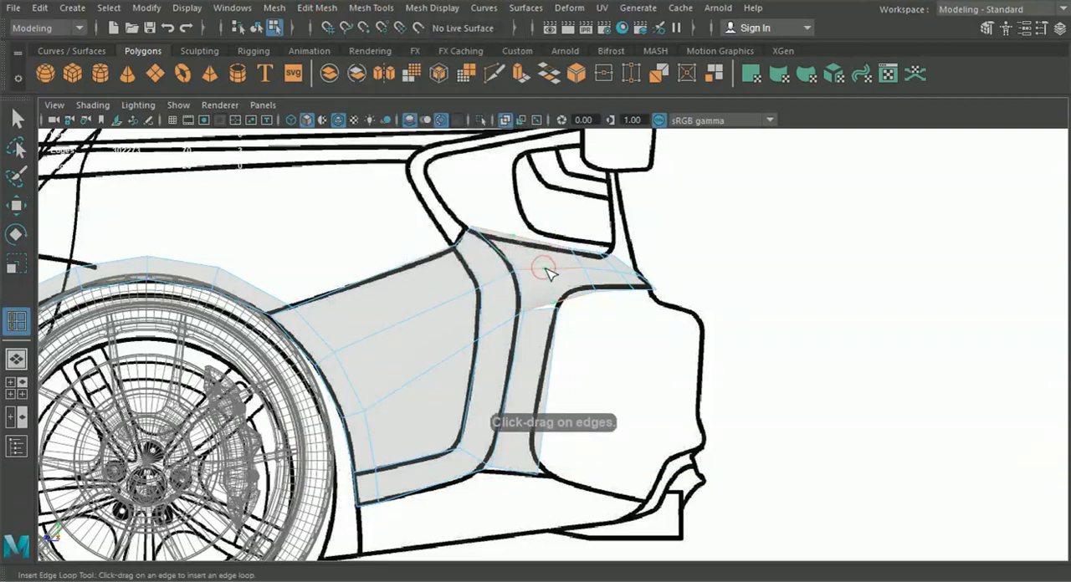
{"action": "key", "text": "w"}
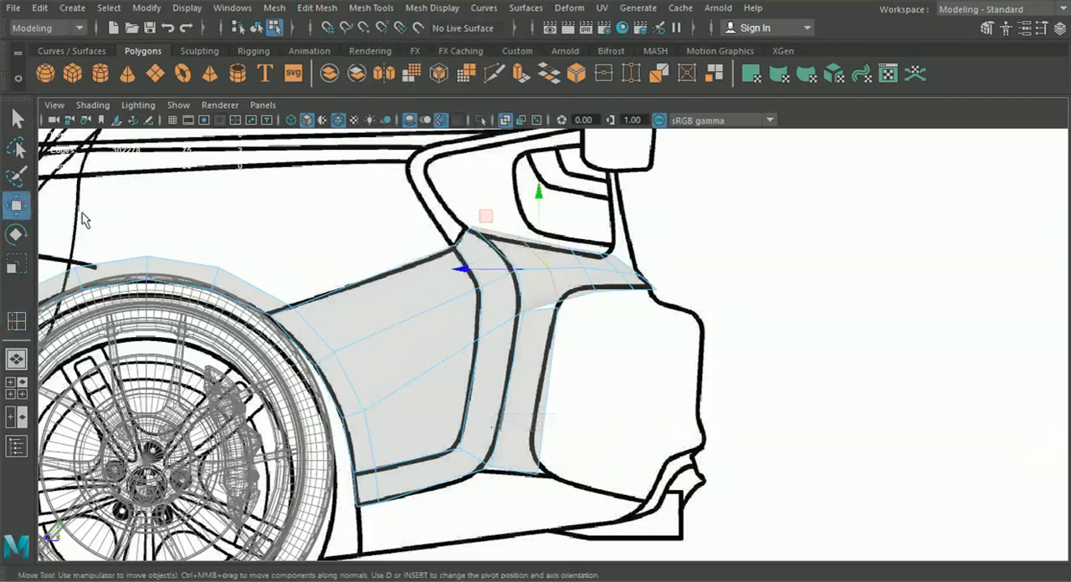
Fit the new edge loop's upper and middle vertices to the tail-light panel outline in the side view
{"action": "right_click", "coordinate": [465, 268]}
{"action": "right_click_drag", "start_coordinate": [411, 128], "coordinate": [402, 118]}
{"action": "middle_click_drag", "start_coordinate": [471, 200], "coordinate": [473, 252], "text": "alt"}
{"action": "right_click_drag", "start_coordinate": [473, 252], "coordinate": [506, 265], "text": "alt"}
{"action": "mouse_move", "coordinate": [505, 256]}
{"action": "left_mouse_down"}
{"action": "mouse_move", "coordinate": [522, 286]}
{"action": "mouse_move", "coordinate": [516, 253]}
{"action": "left_mouse_up"}
{"action": "right_click_drag", "start_coordinate": [518, 253], "coordinate": [548, 302], "text": "alt"}
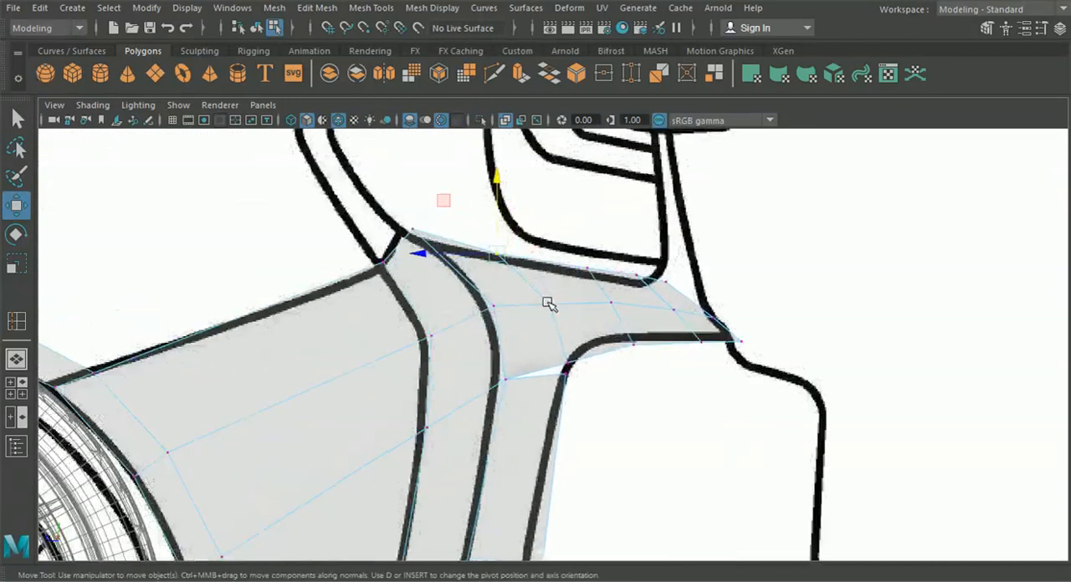
{"action": "left_click_drag", "start_coordinate": [548, 303], "coordinate": [545, 303]}
{"action": "left_click", "coordinate": [493, 307]}
Merge the two overlapping vertices at the inner corner between the tail-light panel and the strip below it
{"action": "left_click", "coordinate": [566, 367]}
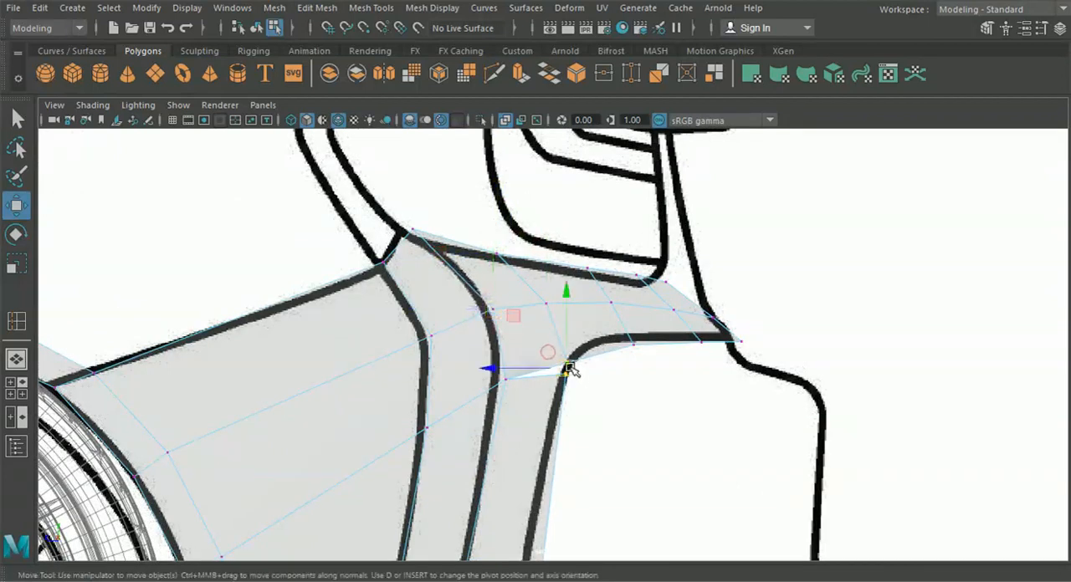
{"action": "key", "text": "space"}
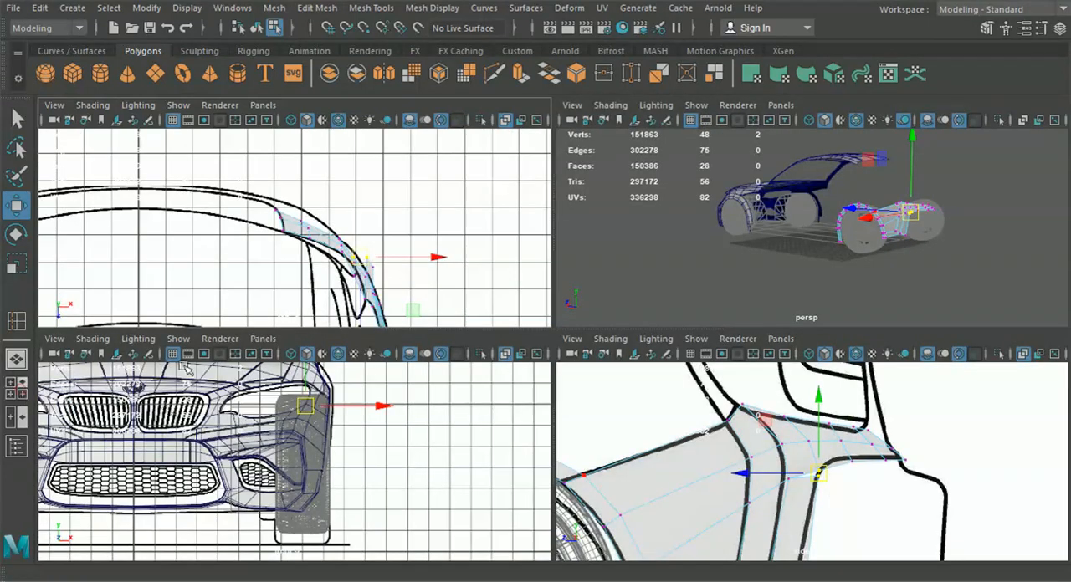
{"action": "left_click", "coordinate": [275, 8]}
{"action": "mouse_move", "coordinate": [317, 8]}
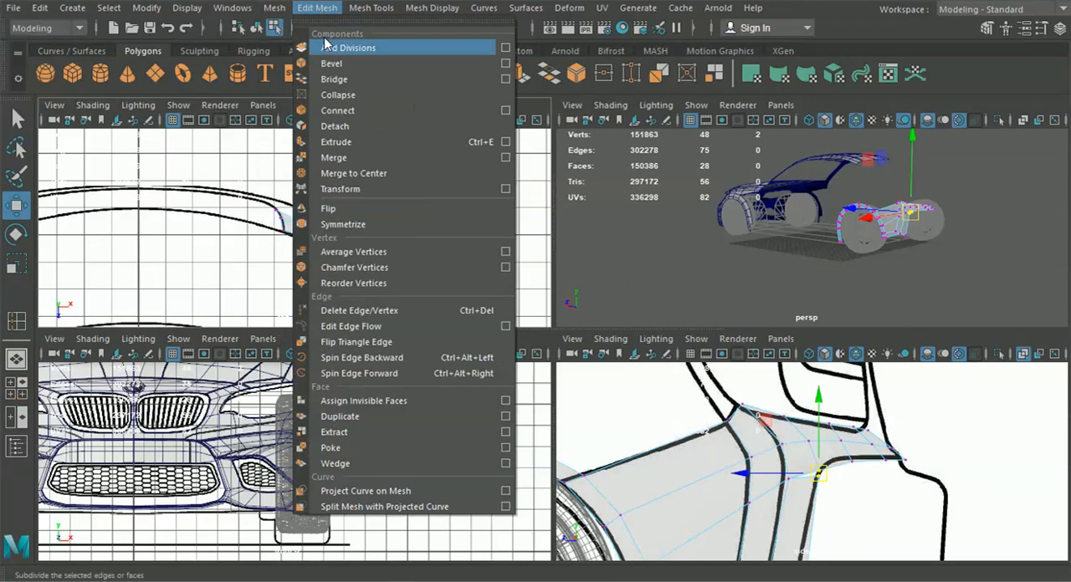
{"action": "left_click", "coordinate": [355, 159]}
{"action": "left_click", "coordinate": [816, 475]}
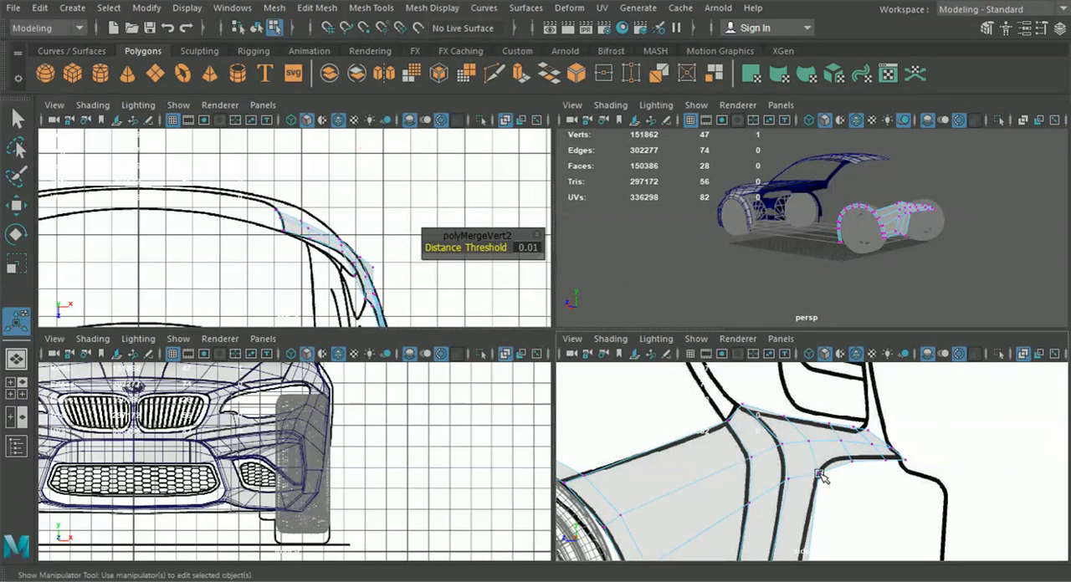
Switch the front view to the back1 orthographic camera
{"action": "left_click", "coordinate": [219, 340]}
{"action": "mouse_move", "coordinate": [178, 339]}
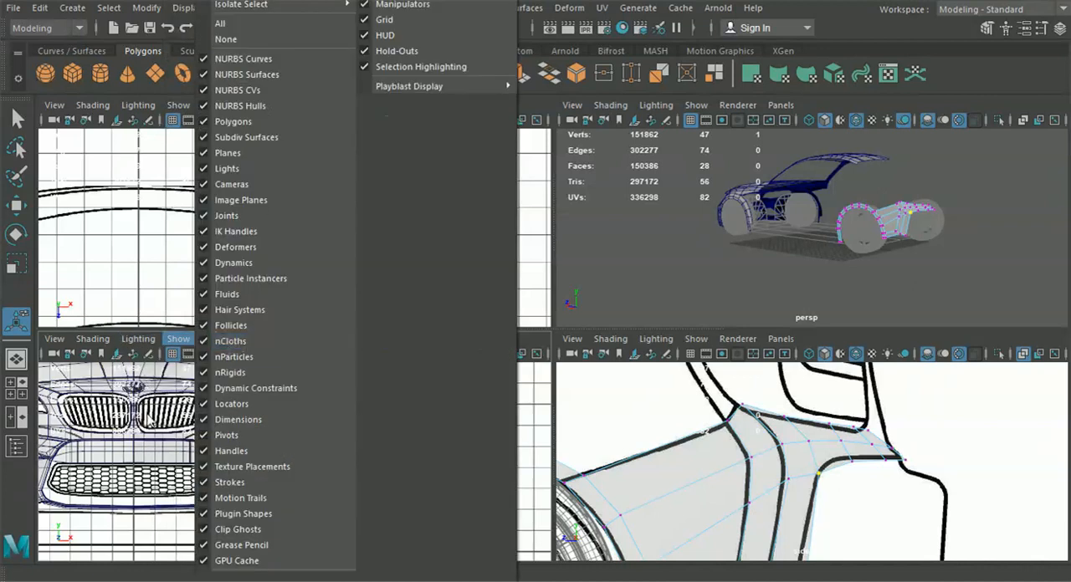
{"action": "key", "text": "Escape"}
{"action": "left_click", "coordinate": [262, 339]}
{"action": "mouse_move", "coordinate": [293, 386]}
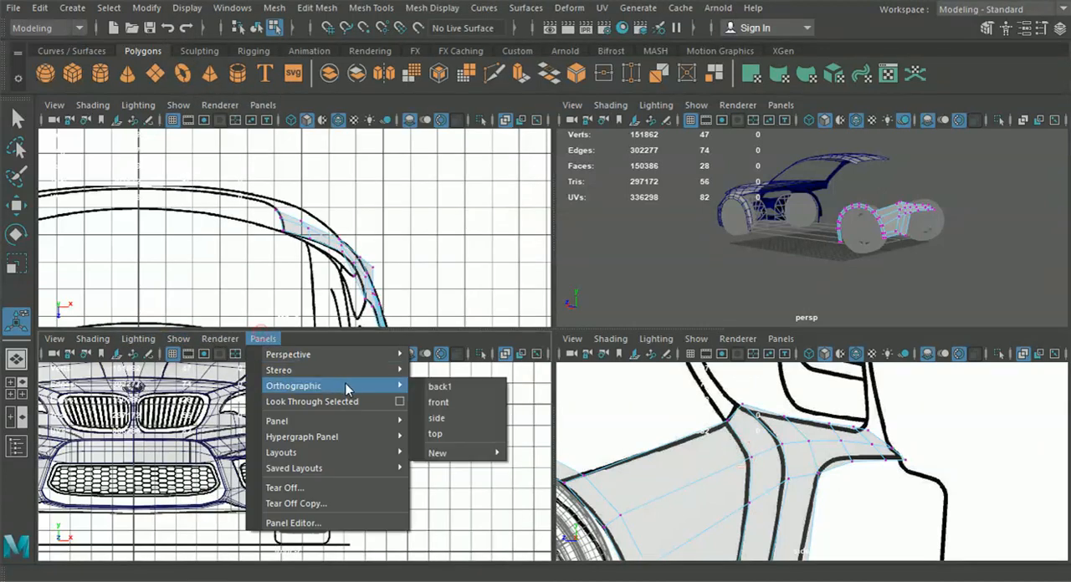
{"action": "left_click", "coordinate": [454, 388]}
Position the merged corner vertex against the blueprint in the back, side and top views
{"action": "middle_click_drag", "start_coordinate": [735, 472], "coordinate": [767, 459], "text": "alt"}
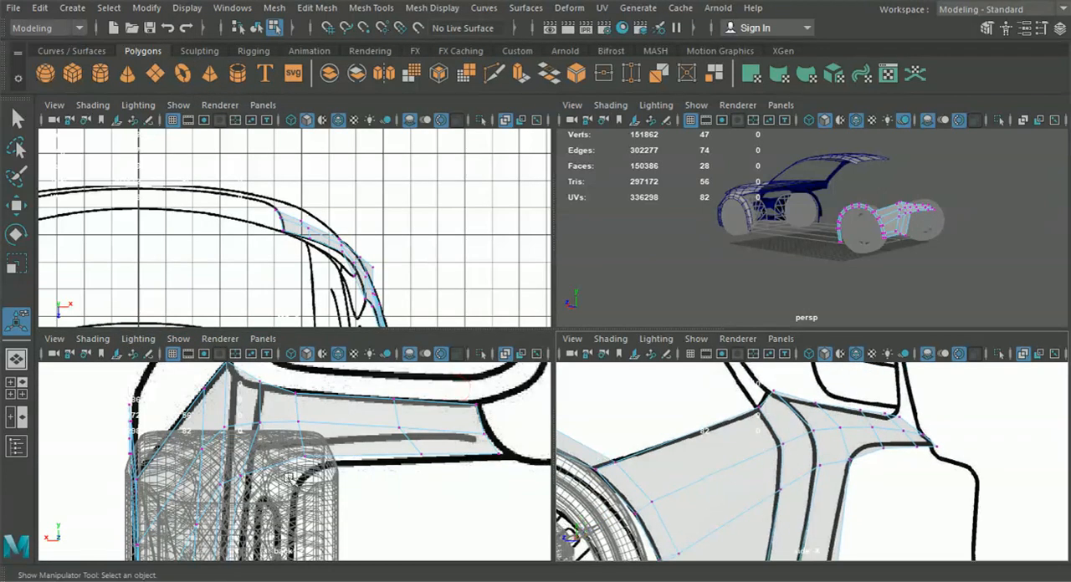
{"action": "left_click", "coordinate": [243, 473]}
{"action": "right_click_drag", "start_coordinate": [264, 471], "coordinate": [250, 471]}
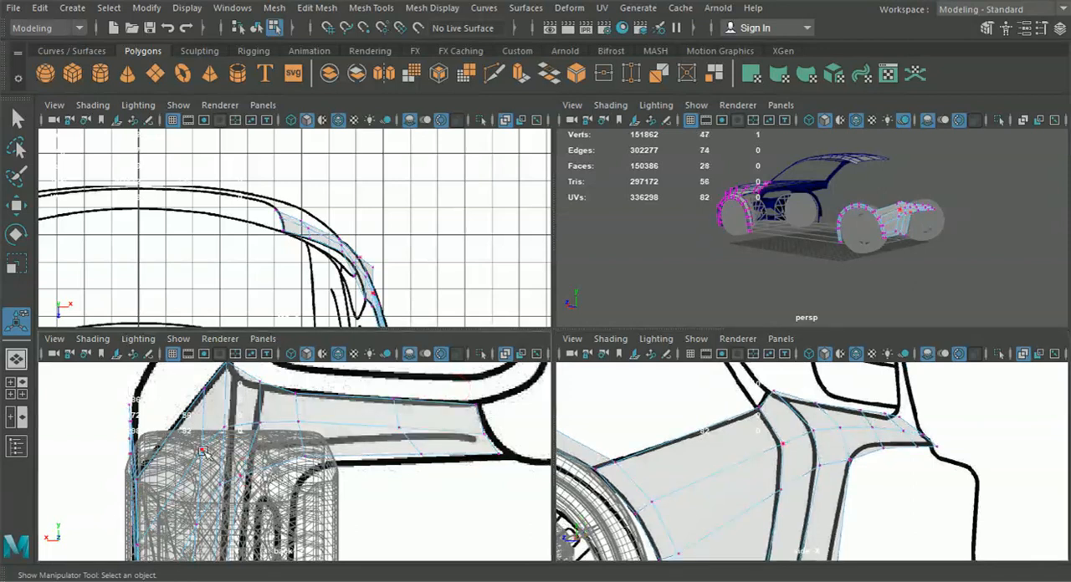
{"action": "key", "text": "w"}
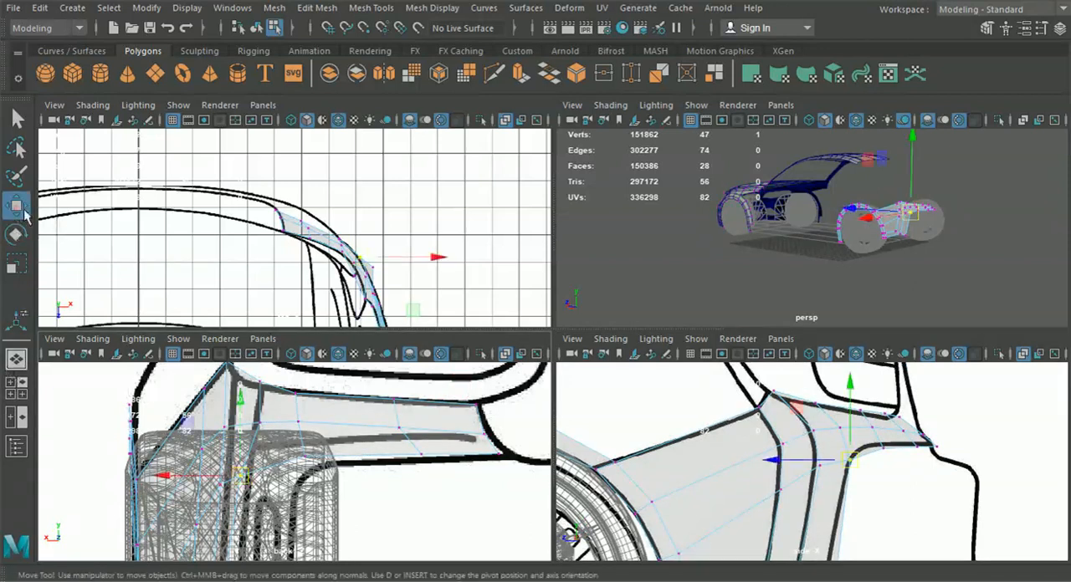
{"action": "left_click_drag", "start_coordinate": [262, 477], "coordinate": [287, 475]}
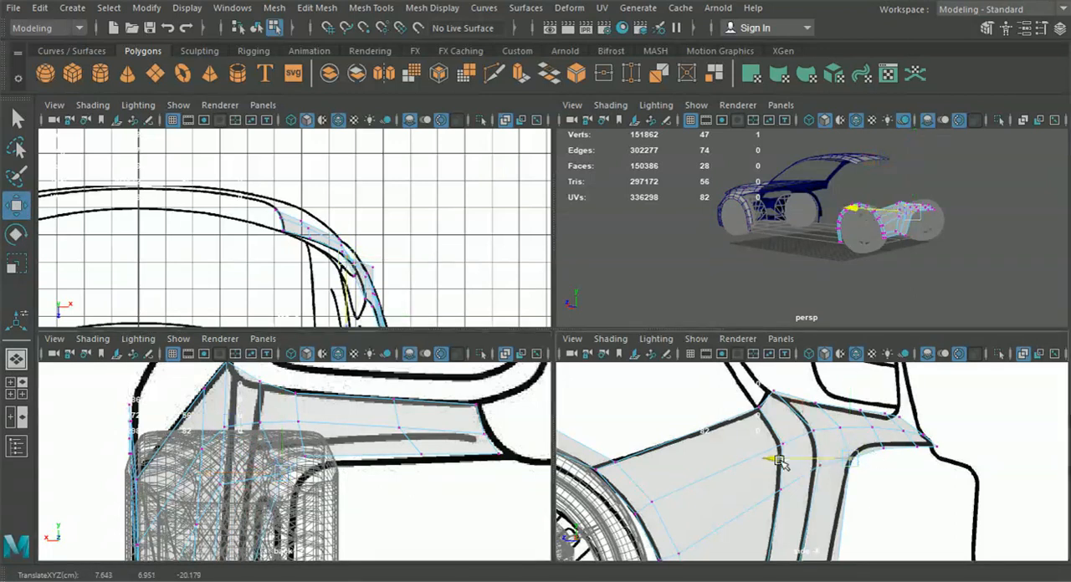
{"action": "left_click_drag", "start_coordinate": [777, 454], "coordinate": [765, 452]}
{"action": "scroll", "coordinate": [382, 266], "scroll_direction": "up", "scroll_amount": 6}
{"action": "middle_click_drag", "start_coordinate": [385, 265], "coordinate": [339, 234], "text": "alt"}
{"action": "mouse_move", "coordinate": [390, 264]}
{"action": "left_mouse_down"}
{"action": "mouse_move", "coordinate": [400, 251]}
{"action": "mouse_move", "coordinate": [411, 262]}
{"action": "left_mouse_up"}
Move the strip's lower rear end vertex inward in the back view to follow the bumper outline
{"action": "middle_click_drag", "start_coordinate": [386, 445], "coordinate": [415, 360], "text": "alt"}
{"action": "mouse_move", "coordinate": [403, 455]}
{"action": "middle_mouse_down", "text": "alt"}
{"action": "mouse_move", "coordinate": [432, 394]}
{"action": "mouse_move", "coordinate": [426, 361]}
{"action": "middle_mouse_up", "text": "alt"}
{"action": "middle_click_drag", "start_coordinate": [850, 486], "coordinate": [833, 405], "text": "alt"}
{"action": "left_click_drag", "start_coordinate": [793, 522], "coordinate": [822, 544]}
{"action": "middle_click_drag", "start_coordinate": [379, 410], "coordinate": [401, 345], "text": "alt"}
{"action": "left_click_drag", "start_coordinate": [220, 466], "coordinate": [370, 460]}
{"action": "scroll", "coordinate": [367, 440], "scroll_direction": "down", "scroll_amount": 3}
{"action": "middle_click_drag", "start_coordinate": [368, 441], "coordinate": [397, 498], "text": "alt"}
{"action": "scroll", "coordinate": [390, 492], "scroll_direction": "up", "scroll_amount": 2}
{"action": "middle_click_drag", "start_coordinate": [379, 492], "coordinate": [368, 432], "text": "alt"}
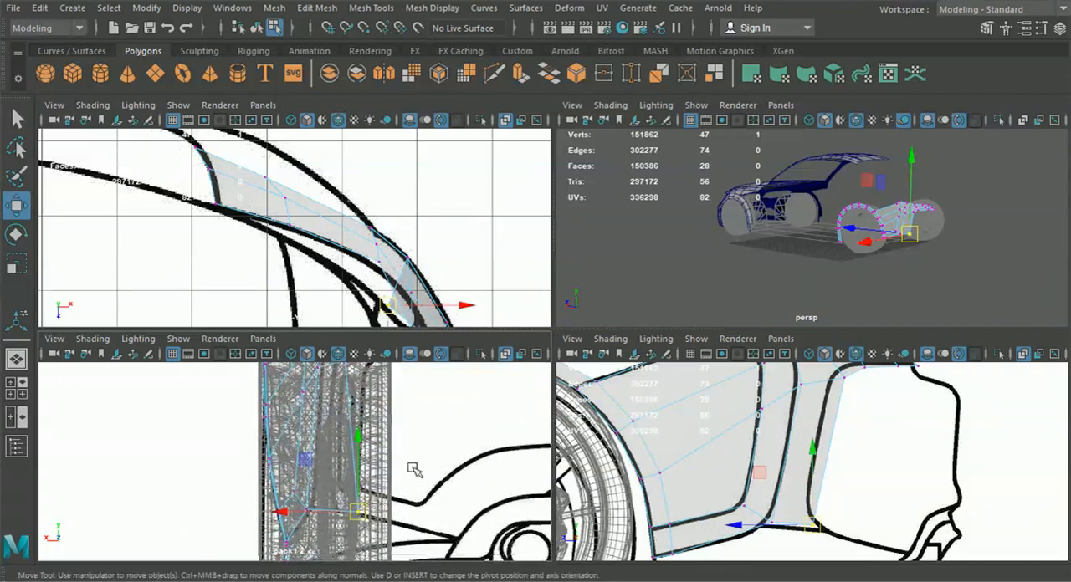
Leave component editing and examine the rear side panel's shape in the enlarged perspective view
{"action": "left_click", "coordinate": [255, 28]}
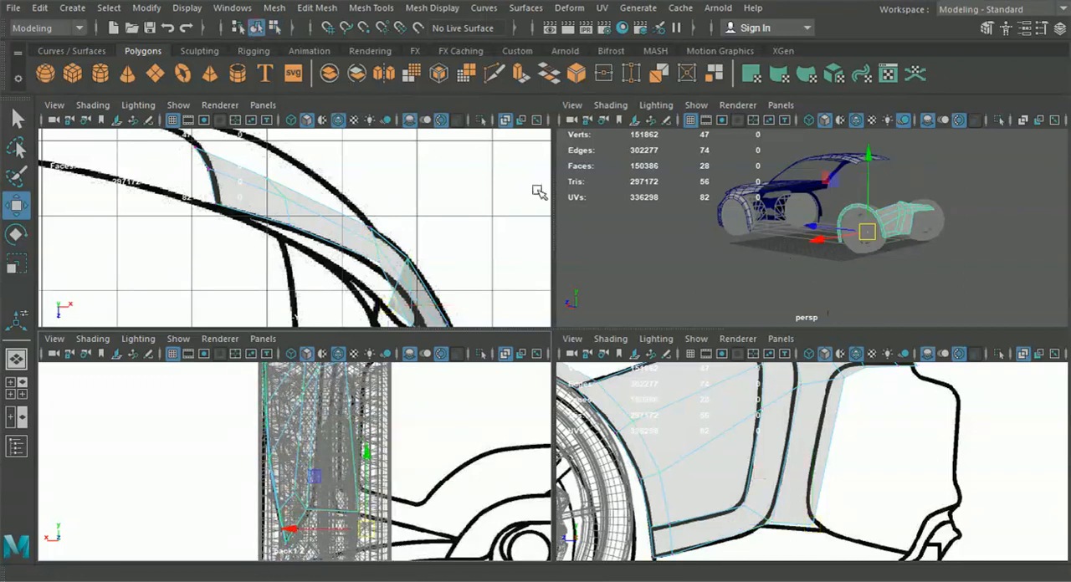
{"action": "key", "text": "space"}
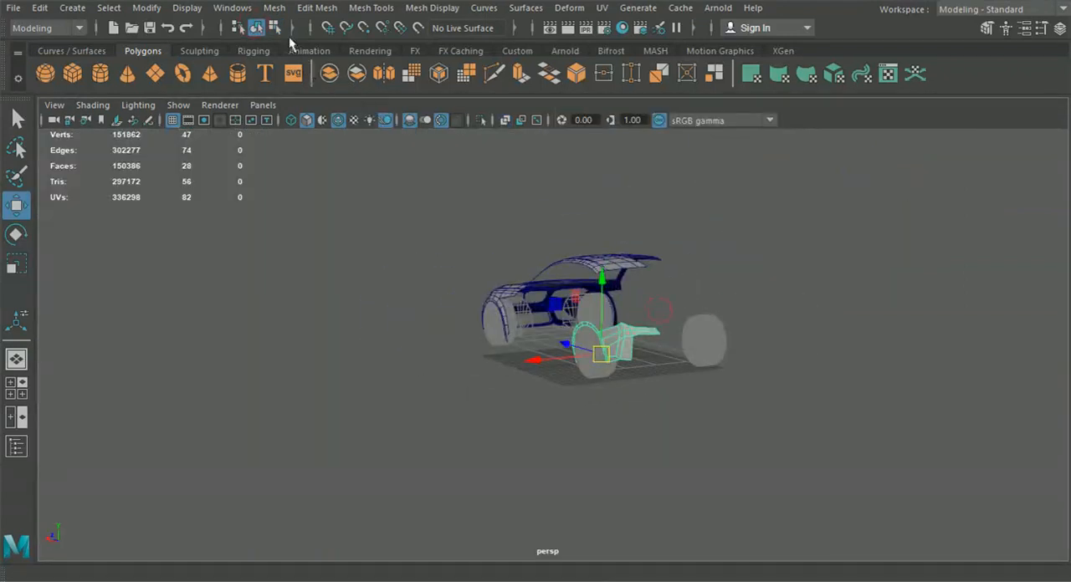
{"action": "left_click", "coordinate": [259, 30]}
{"action": "left_click", "coordinate": [370, 271]}
{"action": "scroll", "coordinate": [494, 373], "scroll_direction": "up", "scroll_amount": 5}
{"action": "left_click_drag", "start_coordinate": [500, 375], "coordinate": [627, 377], "text": "alt"}
Extrude the rear wheel arch's lower front edge forward to the front wheel arch as a side sill in the side view
{"action": "left_click", "coordinate": [21, 388]}
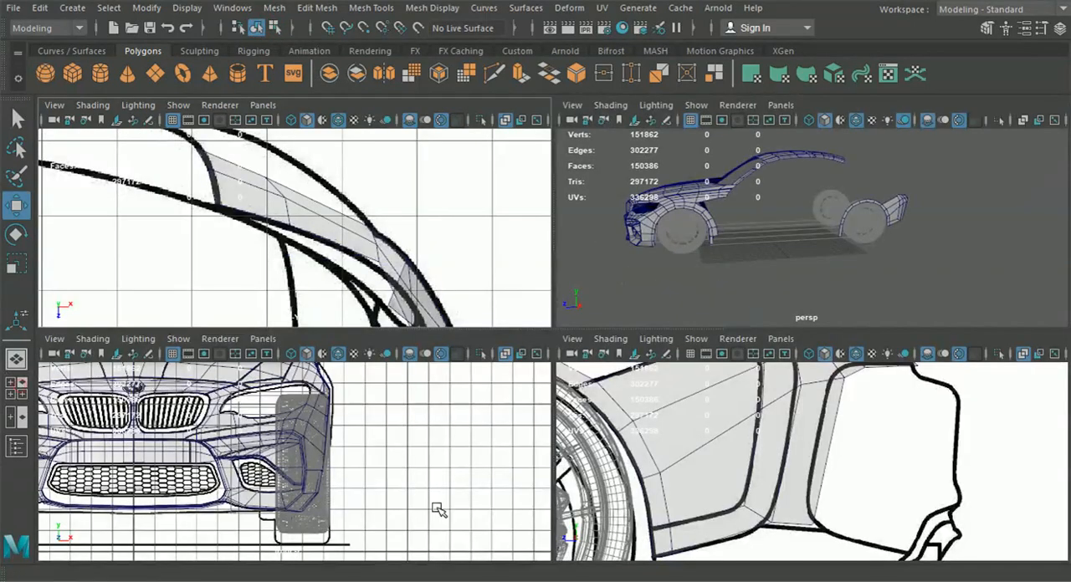
{"action": "key", "text": "space"}
{"action": "scroll", "coordinate": [519, 450], "scroll_direction": "down", "scroll_amount": 5}
{"action": "middle_click_drag", "start_coordinate": [500, 443], "coordinate": [700, 423], "text": "alt"}
{"action": "left_click", "coordinate": [299, 425]}
{"action": "right_click_drag", "start_coordinate": [298, 403], "coordinate": [296, 75]}
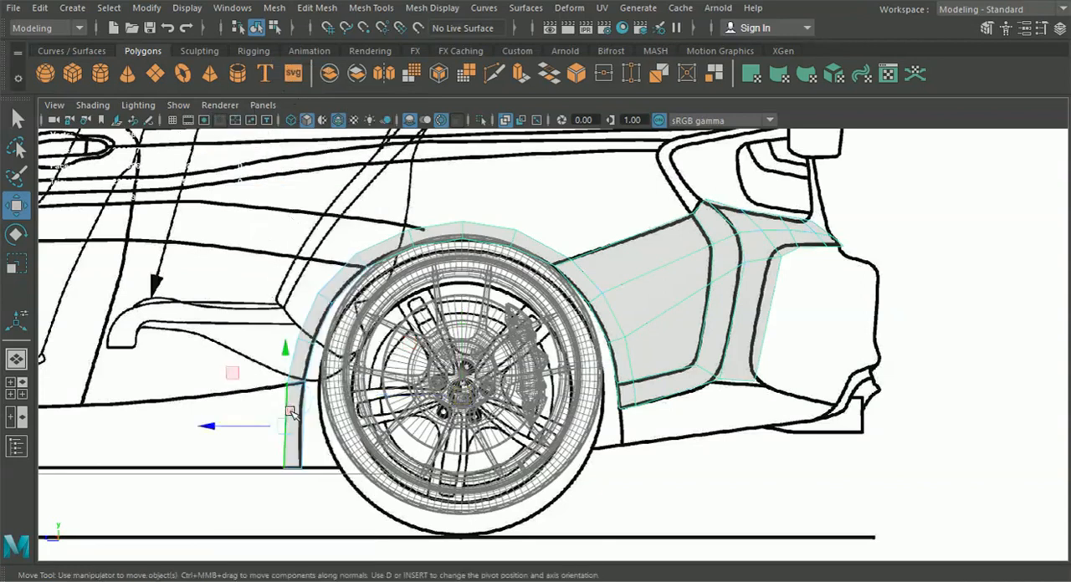
{"action": "left_click", "coordinate": [291, 413]}
{"action": "scroll", "coordinate": [365, 432], "scroll_direction": "down", "scroll_amount": 3}
{"action": "middle_click_drag", "start_coordinate": [365, 432], "coordinate": [657, 401], "text": "alt"}
{"action": "key", "text": "ctrl+e"}
{"action": "left_click", "coordinate": [659, 309]}
{"action": "left_click_drag", "start_coordinate": [658, 401], "coordinate": [95, 411]}
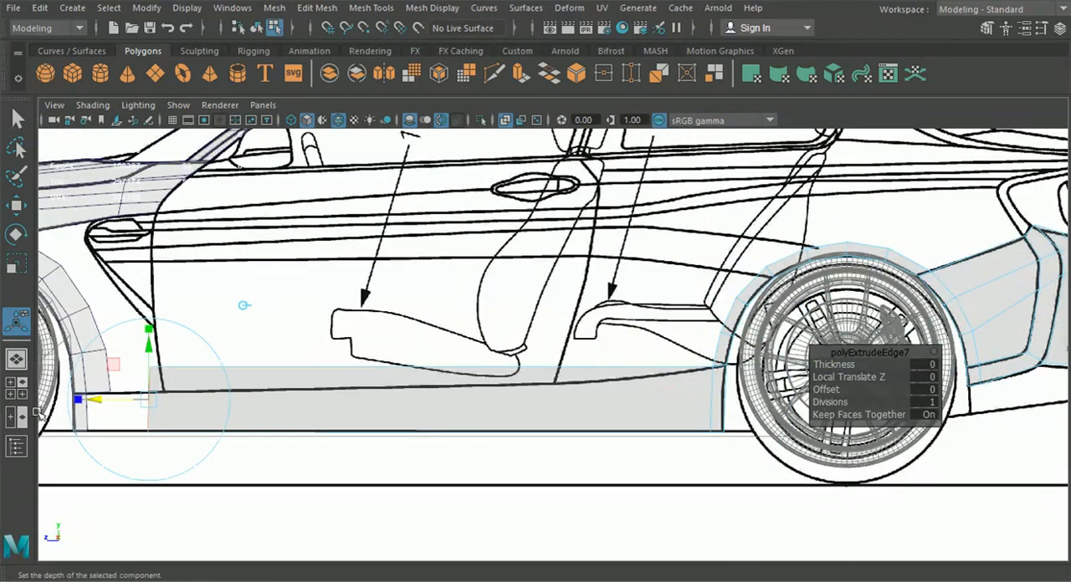
Snap the sill's lower and upper front vertices to the lower end of the front wheel arch, and leave component editing
{"action": "left_click", "coordinate": [18, 360]}
{"action": "left_click_drag", "start_coordinate": [282, 427], "coordinate": [294, 427], "text": "alt"}
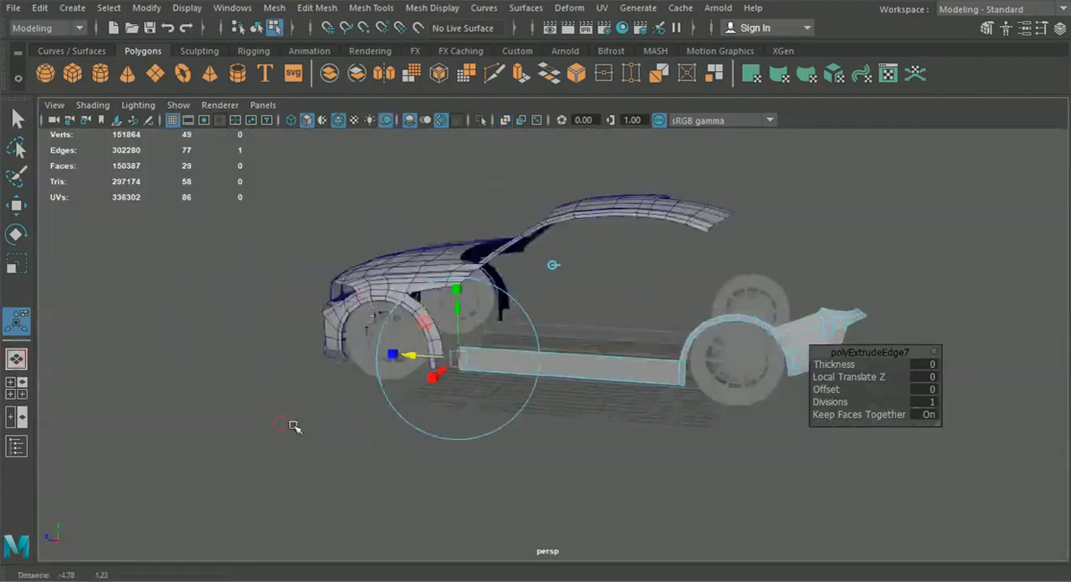
{"action": "scroll", "coordinate": [293, 428], "scroll_direction": "up", "scroll_amount": 3}
{"action": "middle_click_drag", "start_coordinate": [294, 428], "coordinate": [389, 425], "text": "alt"}
{"action": "right_click_drag", "start_coordinate": [652, 386], "coordinate": [577, 117]}
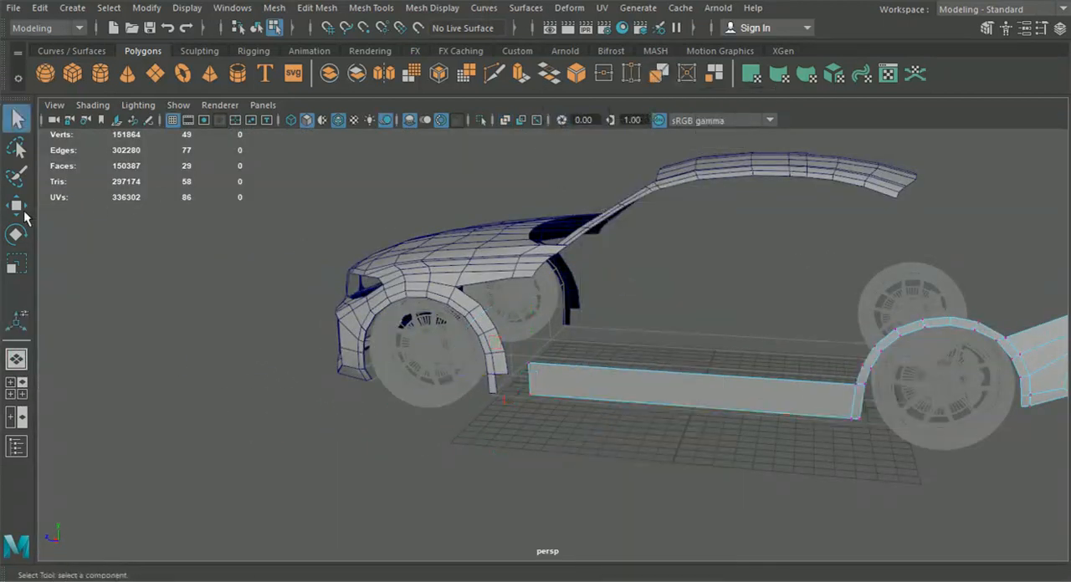
{"action": "key", "text": "w"}
{"action": "scroll", "coordinate": [522, 434], "scroll_direction": "up", "scroll_amount": 3}
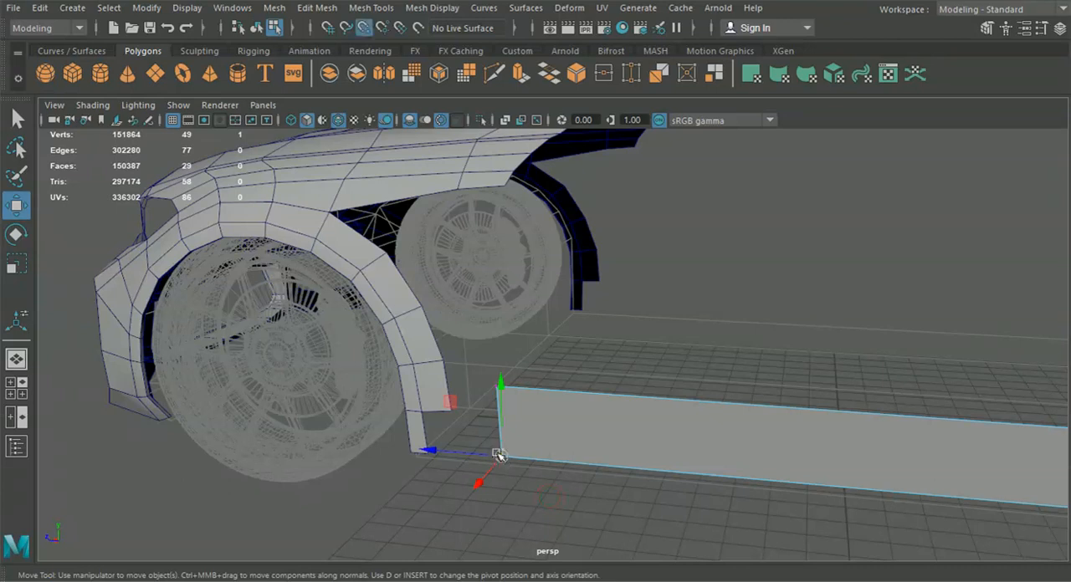
{"action": "left_click_drag", "start_coordinate": [499, 454], "coordinate": [424, 454]}
{"action": "left_click", "coordinate": [498, 387]}
{"action": "left_click_drag", "start_coordinate": [498, 386], "coordinate": [287, 350]}
{"action": "left_click", "coordinate": [257, 27]}
{"action": "left_click_drag", "start_coordinate": [394, 343], "coordinate": [681, 408], "text": "alt"}
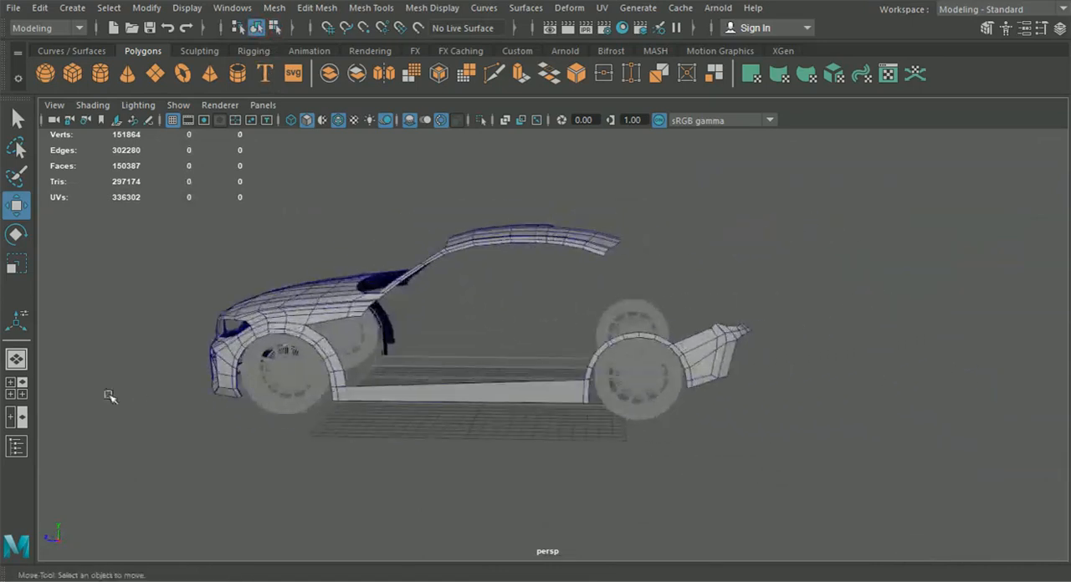
Extrude the short edge at the side panel's upper rear corner up to the tail light's front corner in the side view
{"action": "left_click", "coordinate": [19, 387]}
{"action": "key", "text": "space"}
{"action": "middle_click_drag", "start_coordinate": [782, 431], "coordinate": [483, 469], "text": "alt"}
{"action": "right_click_drag", "start_coordinate": [483, 469], "coordinate": [714, 361], "text": "alt"}
{"action": "middle_click_drag", "start_coordinate": [726, 370], "coordinate": [578, 335], "text": "alt"}
{"action": "left_click", "coordinate": [601, 391]}
{"action": "right_click", "coordinate": [590, 333]}
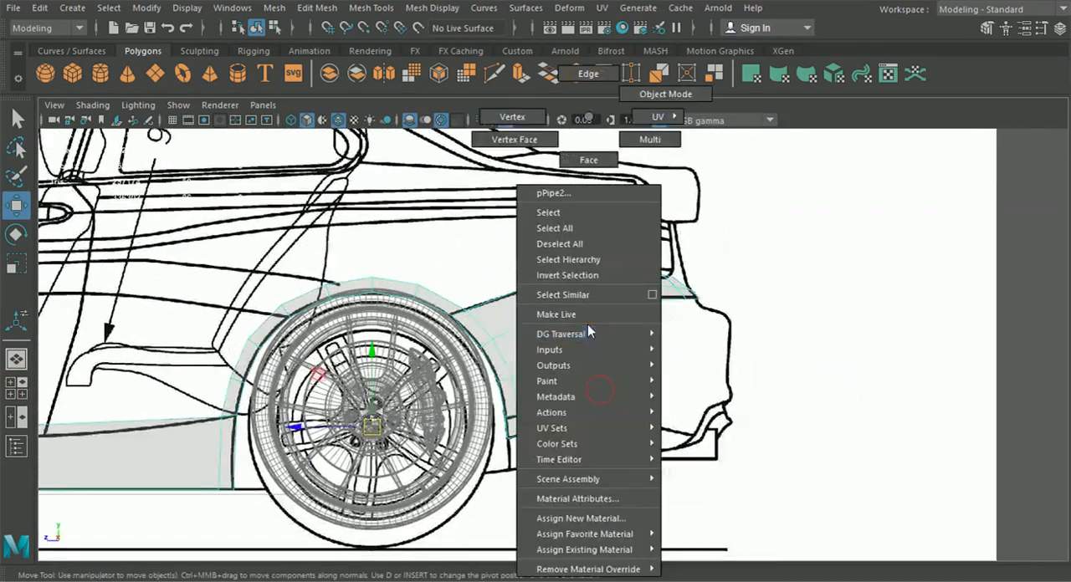
{"action": "right_click_drag", "start_coordinate": [586, 119], "coordinate": [589, 76]}
{"action": "middle_click_drag", "start_coordinate": [605, 233], "coordinate": [590, 342], "text": "alt"}
{"action": "right_click_drag", "start_coordinate": [591, 343], "coordinate": [665, 352], "text": "alt"}
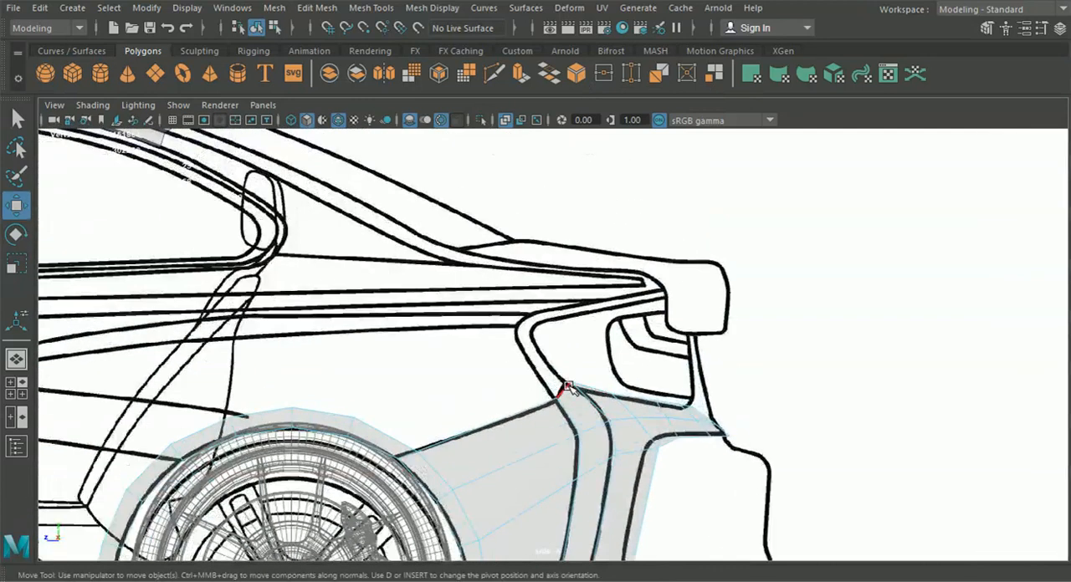
{"action": "scroll", "coordinate": [577, 410], "scroll_direction": "up", "scroll_amount": 2}
{"action": "key", "text": "ctrl+e"}
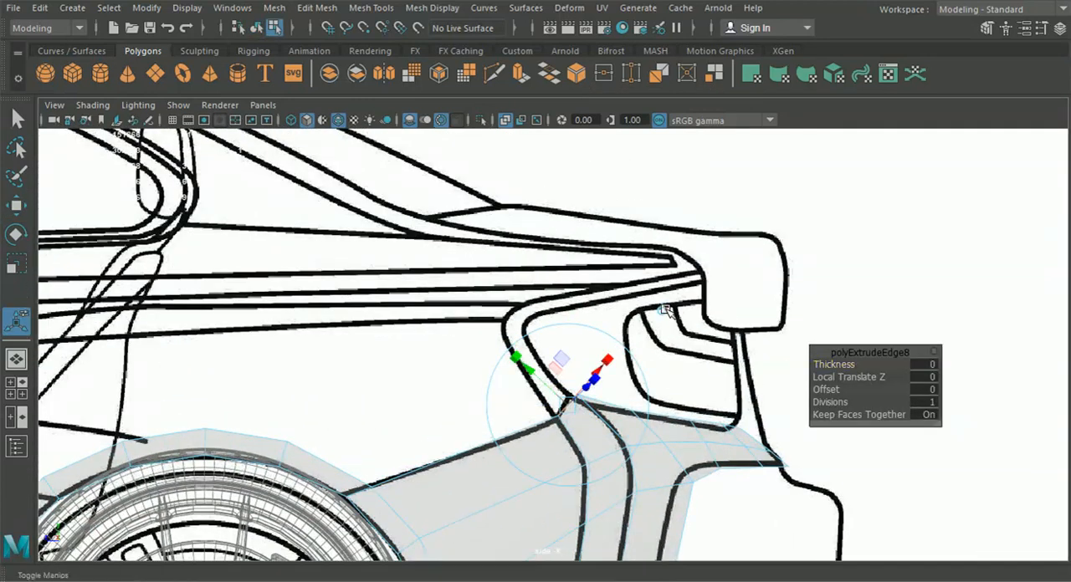
{"action": "left_click_drag", "start_coordinate": [567, 398], "coordinate": [507, 323]}
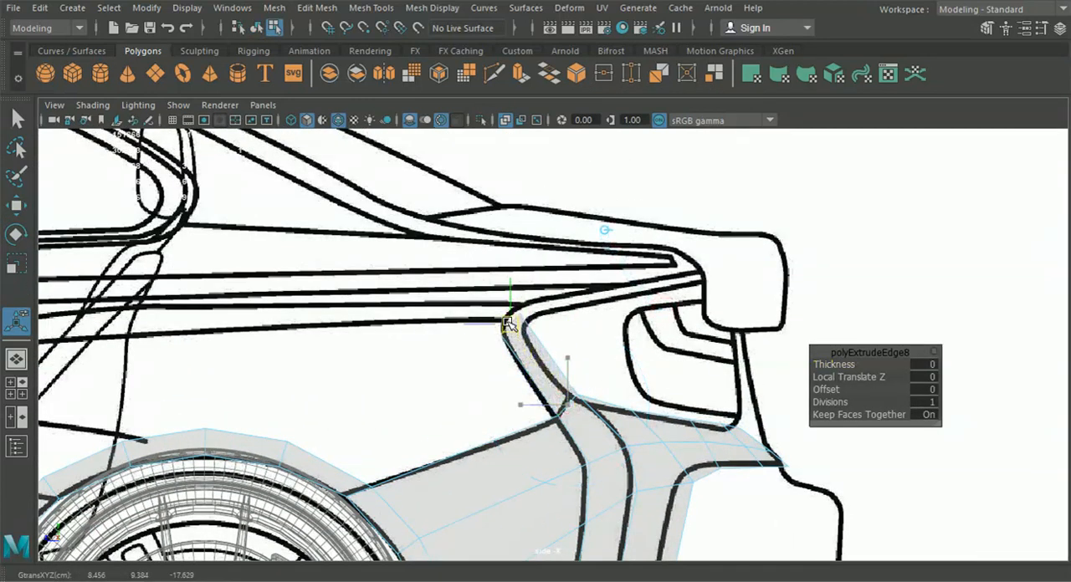
Fit the extruded strip's upper end vertices to the tail-light outline in the side view
{"action": "scroll", "coordinate": [508, 324], "scroll_direction": "up", "scroll_amount": 2}
{"action": "right_click_drag", "start_coordinate": [521, 119], "coordinate": [393, 135]}
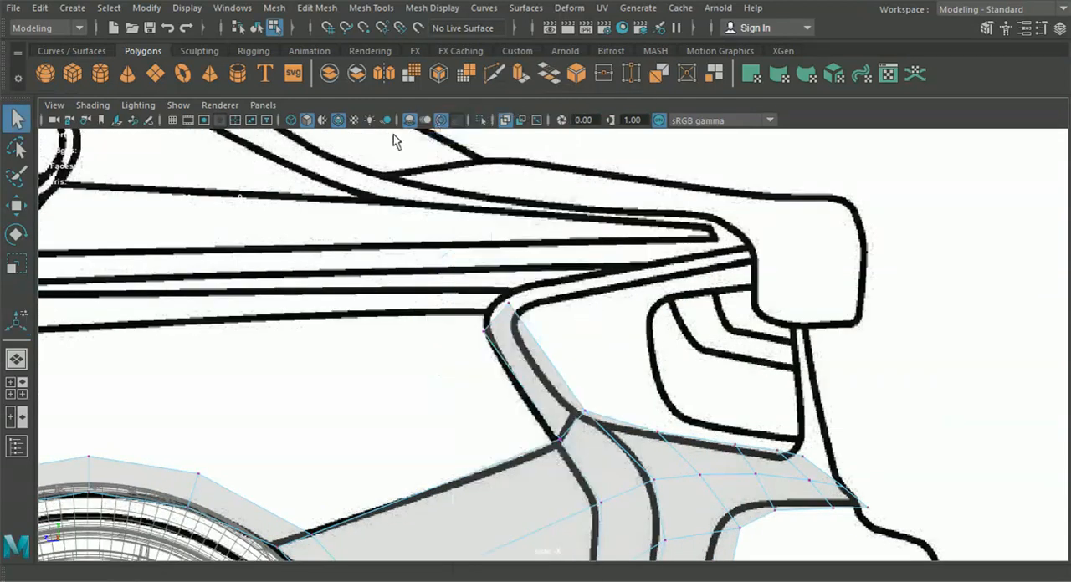
{"action": "left_click", "coordinate": [16, 205]}
{"action": "left_click_drag", "start_coordinate": [501, 296], "coordinate": [471, 334]}
{"action": "left_click", "coordinate": [467, 326]}
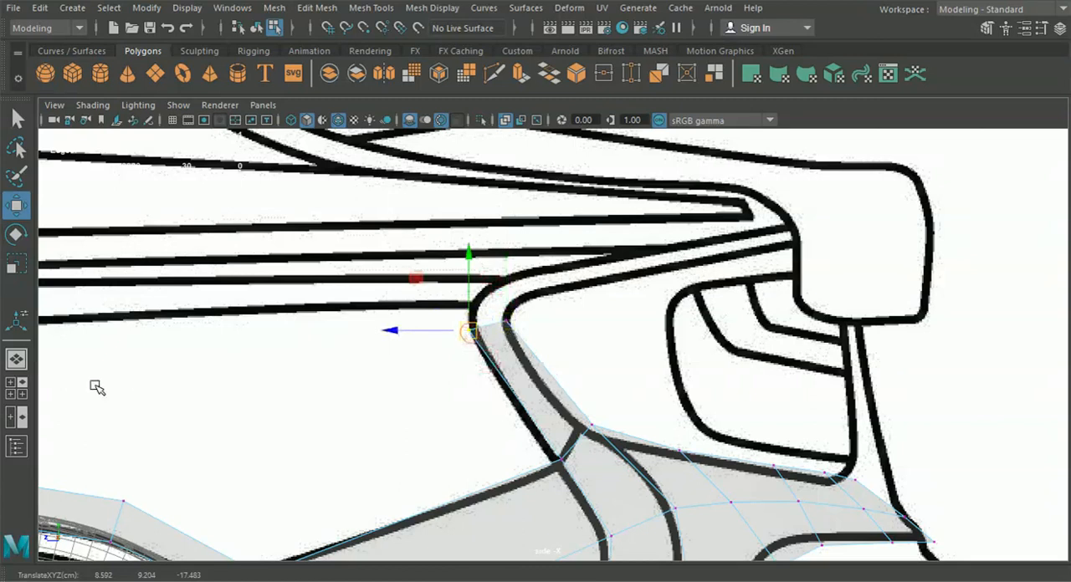
Slide the extruded strip's upper end vertices inward in the top view and fine-tune the outer one against the blueprint
{"action": "left_click", "coordinate": [16, 388]}
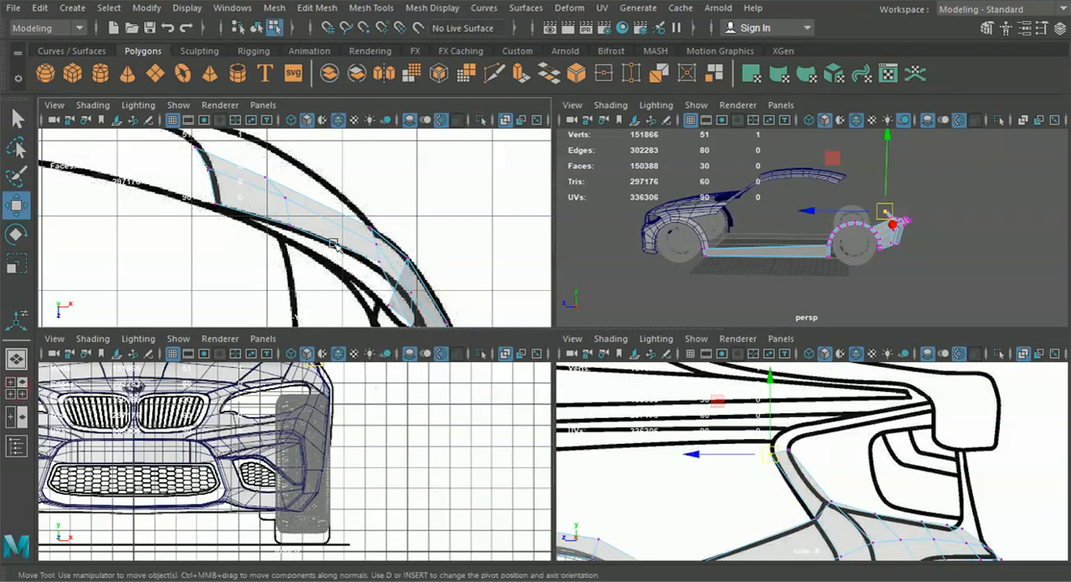
{"action": "scroll", "coordinate": [372, 288], "scroll_direction": "down", "scroll_amount": 5}
{"action": "scroll", "coordinate": [382, 298], "scroll_direction": "up", "scroll_amount": 1}
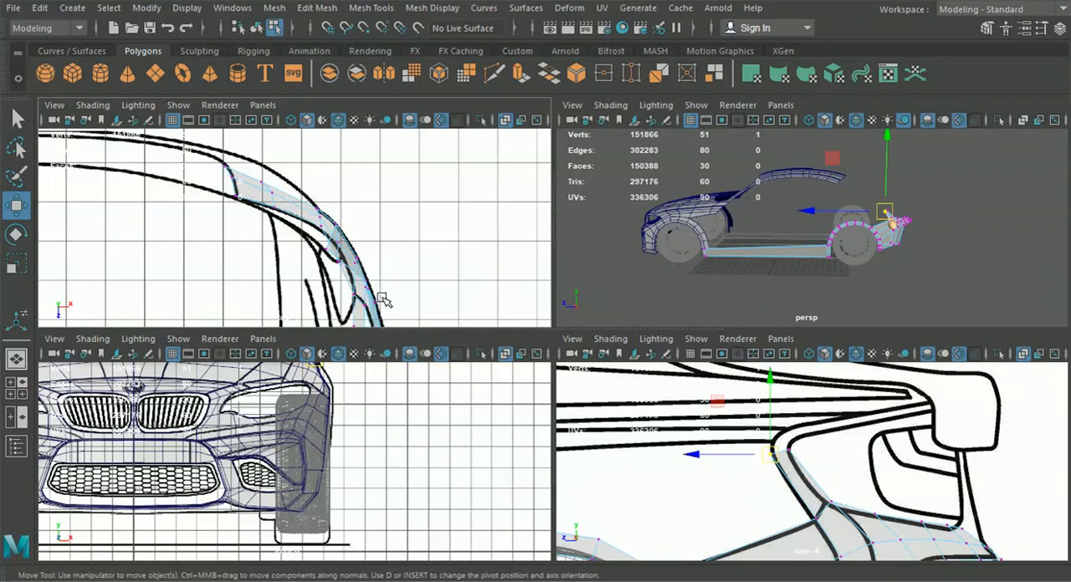
{"action": "middle_click_drag", "start_coordinate": [383, 299], "coordinate": [376, 311], "text": "alt"}
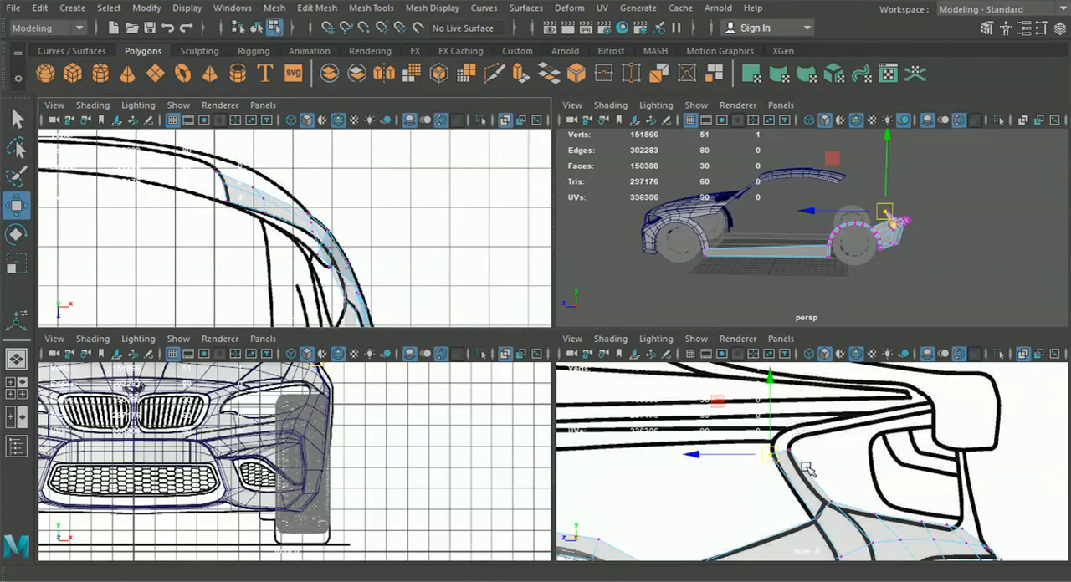
{"action": "left_click_drag", "start_coordinate": [739, 433], "coordinate": [816, 474]}
{"action": "scroll", "coordinate": [364, 238], "scroll_direction": "down", "scroll_amount": 2}
{"action": "middle_click_drag", "start_coordinate": [367, 255], "coordinate": [352, 225], "text": "alt"}
{"action": "scroll", "coordinate": [357, 268], "scroll_direction": "up", "scroll_amount": 3}
{"action": "middle_click_drag", "start_coordinate": [357, 270], "coordinate": [350, 249], "text": "alt"}
{"action": "left_click_drag", "start_coordinate": [397, 277], "coordinate": [388, 277]}
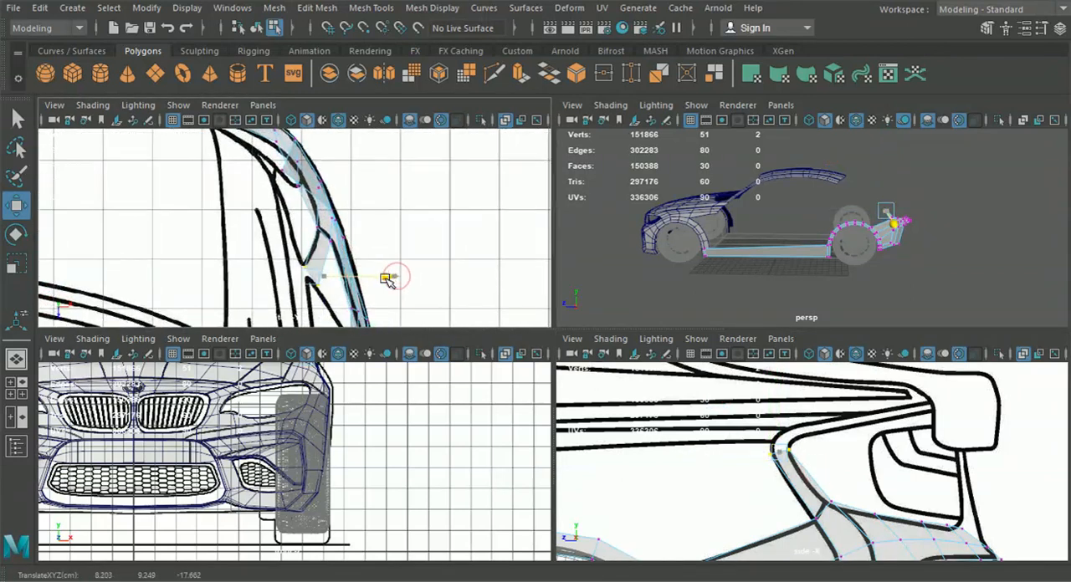
{"action": "scroll", "coordinate": [337, 297], "scroll_direction": "up", "scroll_amount": 2}
{"action": "left_click_drag", "start_coordinate": [310, 292], "coordinate": [318, 298]}
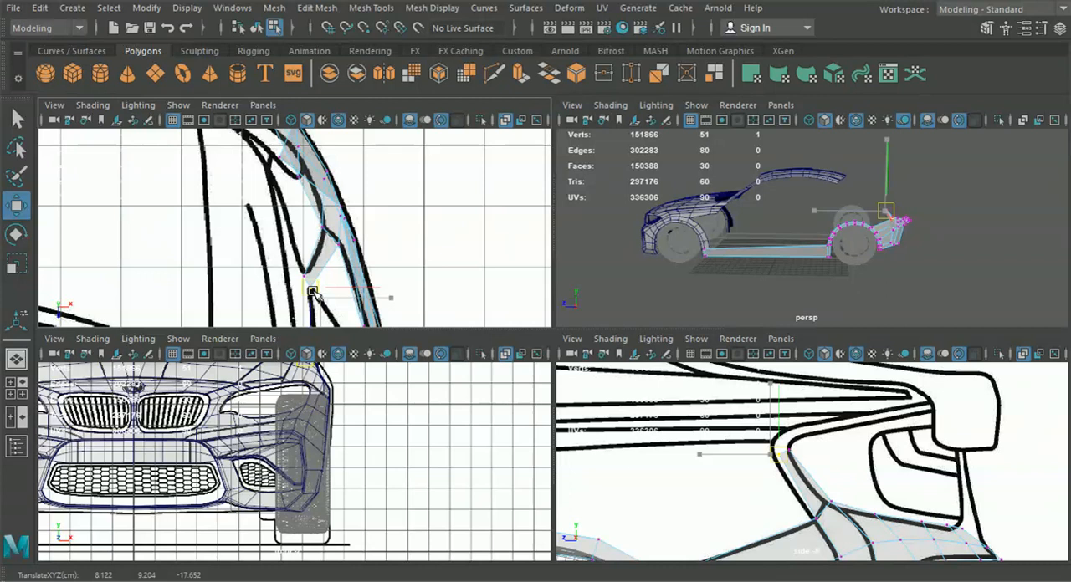
Fine-tune the strip's two upper end vertices so they sit on the tail light's front corner in the top and side views
{"action": "left_click_drag", "start_coordinate": [311, 292], "coordinate": [311, 292]}
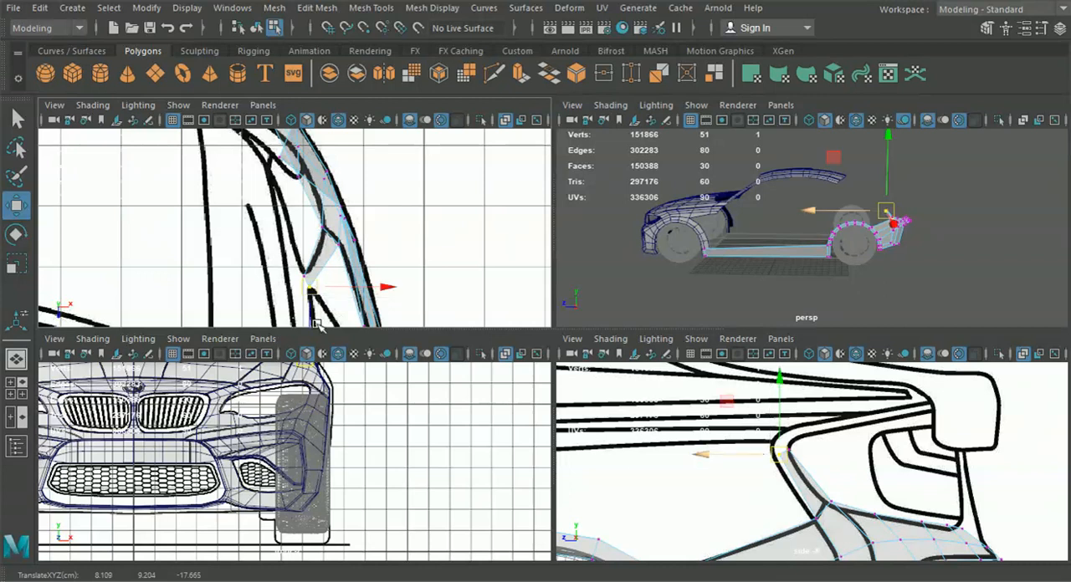
{"action": "scroll", "coordinate": [669, 441], "scroll_direction": "up", "scroll_amount": 3}
{"action": "left_click_drag", "start_coordinate": [726, 462], "coordinate": [661, 438]}
{"action": "left_click", "coordinate": [660, 447]}
{"action": "key", "text": "ctrl+z"}
{"action": "scroll", "coordinate": [351, 272], "scroll_direction": "up", "scroll_amount": 2}
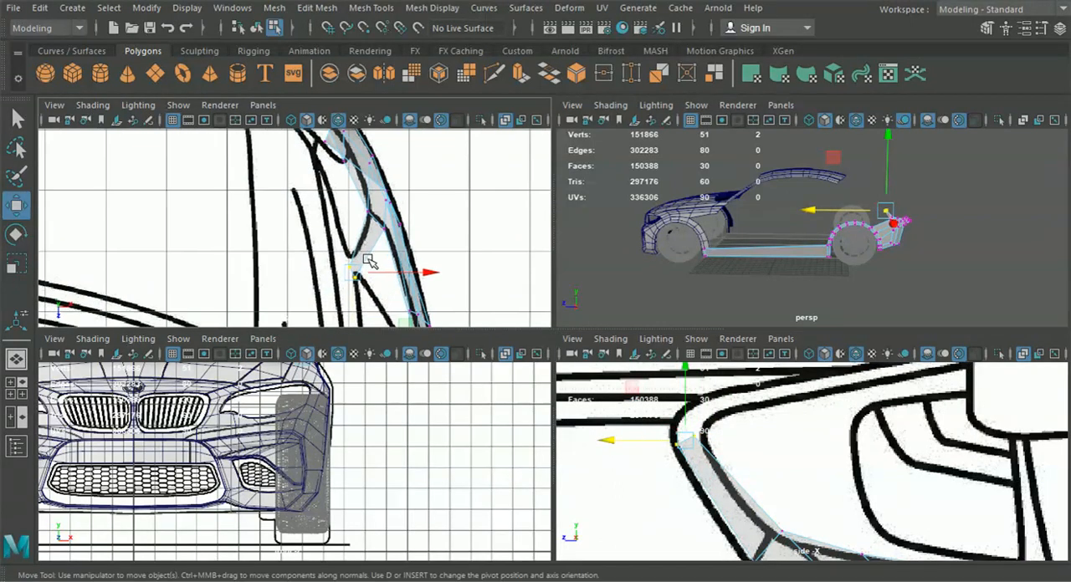
{"action": "left_click_drag", "start_coordinate": [352, 271], "coordinate": [469, 299]}
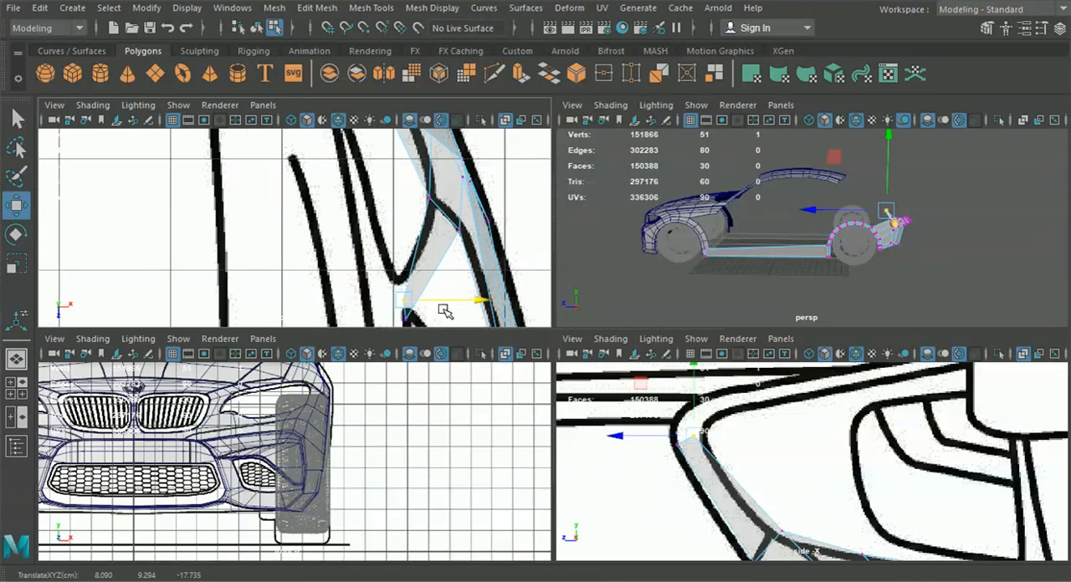
{"action": "left_click_drag", "start_coordinate": [631, 435], "coordinate": [642, 435]}
Extrude the strip's upper end edge around the tail light's front corner onto its upper outline in the side view
{"action": "right_click_drag", "start_coordinate": [698, 450], "coordinate": [692, 76]}
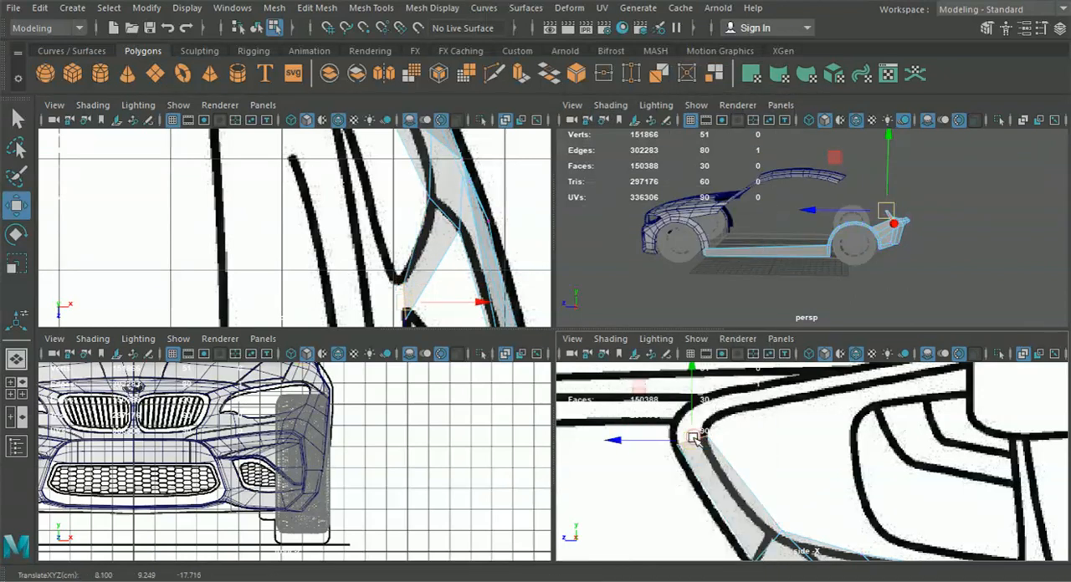
{"action": "key", "text": "ctrl+e"}
{"action": "middle_click_drag", "start_coordinate": [760, 433], "coordinate": [759, 475], "text": "alt"}
{"action": "left_click", "coordinate": [785, 387]}
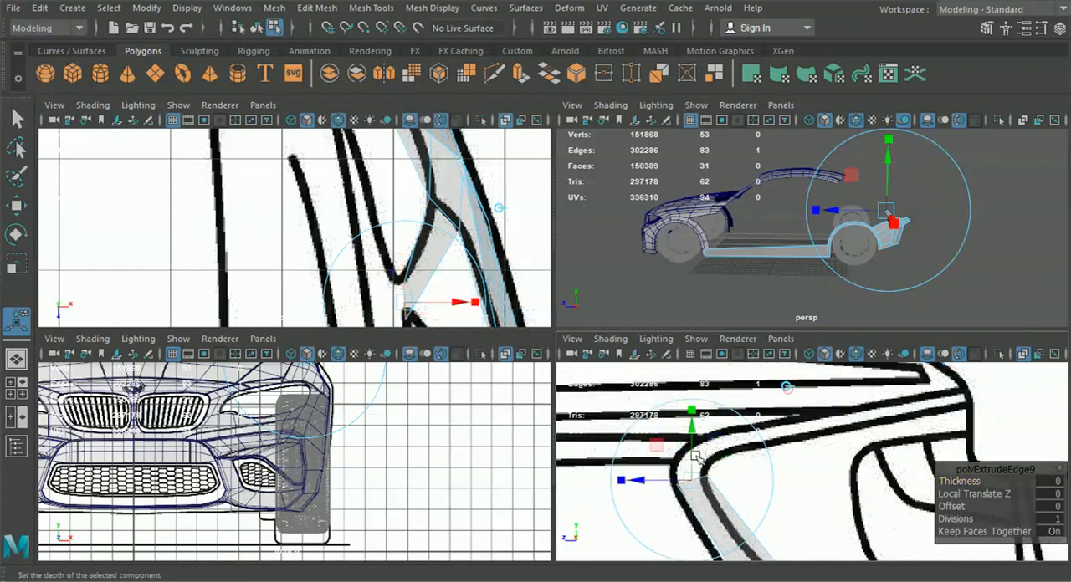
{"action": "left_click_drag", "start_coordinate": [687, 477], "coordinate": [735, 438]}
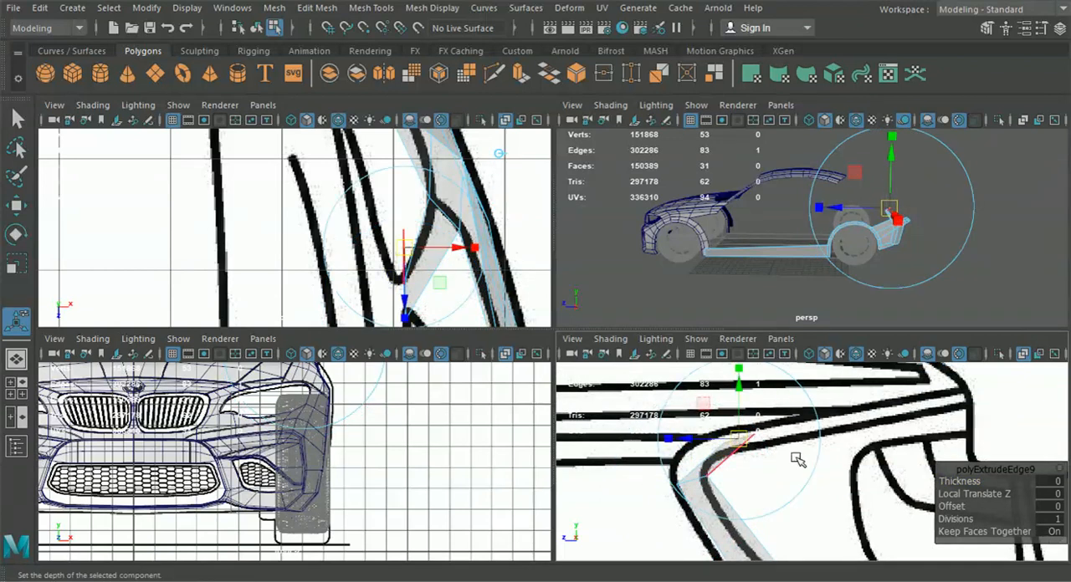
Extrude the strip's end edge again along the tail light's upper outline to the car's rear edge in the side view
{"action": "left_click_drag", "start_coordinate": [819, 462], "coordinate": [761, 530]}
{"action": "key", "text": "ctrl+e"}
{"action": "middle_click_drag", "start_coordinate": [786, 459], "coordinate": [721, 514], "text": "alt"}
{"action": "left_click", "coordinate": [767, 400]}
{"action": "left_click_drag", "start_coordinate": [669, 494], "coordinate": [895, 448]}
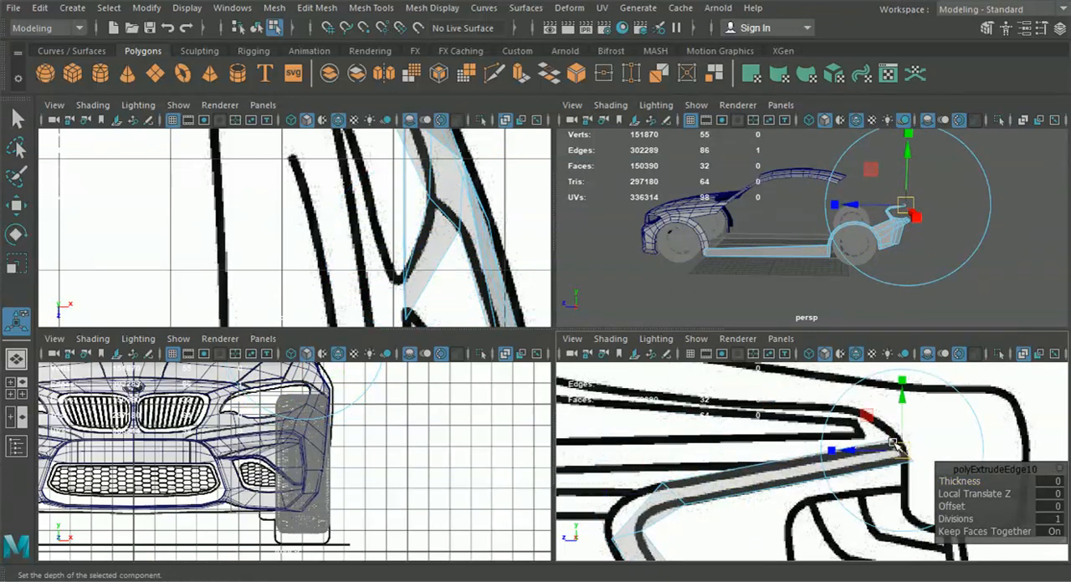
Fit the two vertices at the strip's upper bend to the side-view outline and slide them inward in the top view
{"action": "middle_click_drag", "start_coordinate": [688, 481], "coordinate": [698, 433], "text": "alt"}
{"action": "right_click_drag", "start_coordinate": [698, 433], "coordinate": [623, 117]}
{"action": "scroll", "coordinate": [676, 438], "scroll_direction": "up", "scroll_amount": 2}
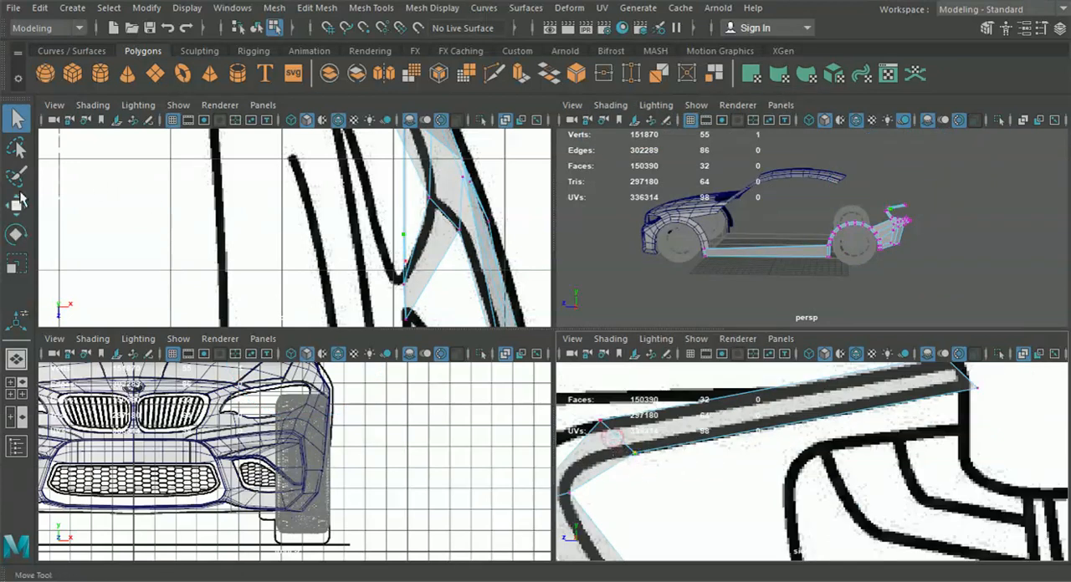
{"action": "left_click", "coordinate": [20, 196]}
{"action": "middle_click_drag", "start_coordinate": [658, 436], "coordinate": [702, 424], "text": "alt"}
{"action": "left_click_drag", "start_coordinate": [681, 441], "coordinate": [648, 442]}
{"action": "middle_click_drag", "start_coordinate": [647, 442], "coordinate": [684, 448], "text": "alt"}
{"action": "left_click_drag", "start_coordinate": [473, 260], "coordinate": [463, 262]}
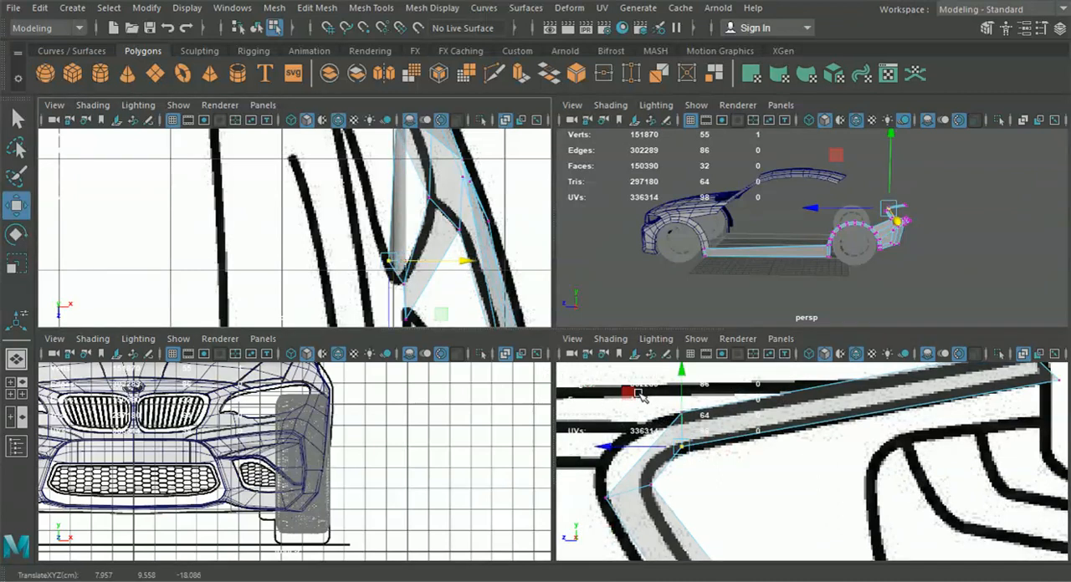
{"action": "left_click_drag", "start_coordinate": [473, 260], "coordinate": [441, 264]}
Slide the strip's two rear end vertices inward in the top view, towards the inner end of the rear side panel
{"action": "middle_click_drag", "start_coordinate": [983, 389], "coordinate": [845, 440], "text": "alt"}
{"action": "left_click_drag", "start_coordinate": [898, 416], "coordinate": [941, 445]}
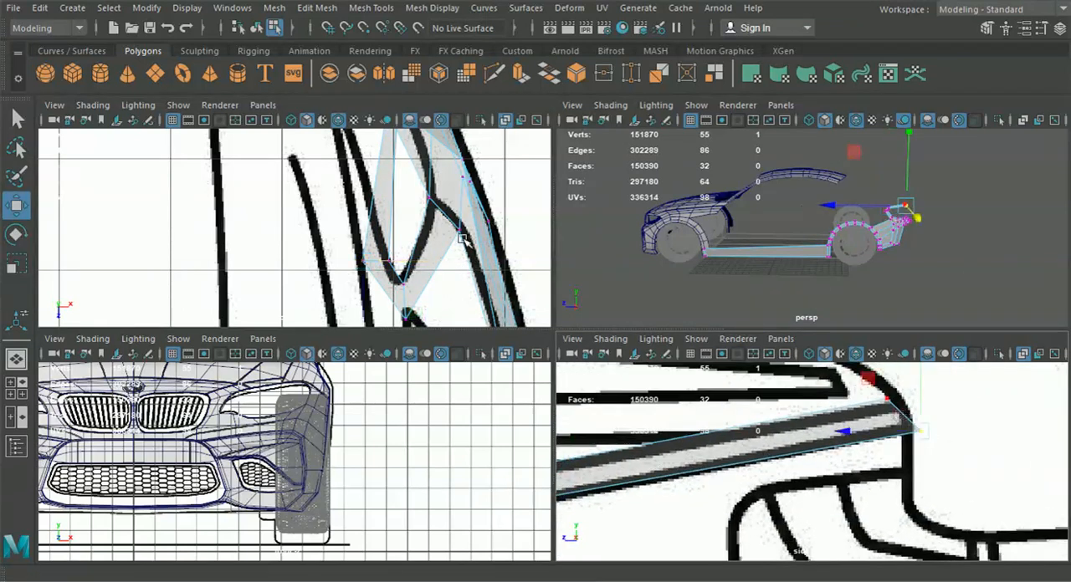
{"action": "scroll", "coordinate": [388, 261], "scroll_direction": "down", "scroll_amount": 8}
{"action": "middle_click_drag", "start_coordinate": [390, 262], "coordinate": [471, 309], "text": "alt"}
{"action": "left_click_drag", "start_coordinate": [949, 465], "coordinate": [845, 387]}
{"action": "middle_click_drag", "start_coordinate": [448, 235], "coordinate": [463, 259], "text": "alt"}
{"action": "left_click_drag", "start_coordinate": [505, 255], "coordinate": [430, 244]}
{"action": "scroll", "coordinate": [368, 249], "scroll_direction": "up", "scroll_amount": 2}
{"action": "middle_click_drag", "start_coordinate": [321, 248], "coordinate": [350, 281], "text": "alt"}
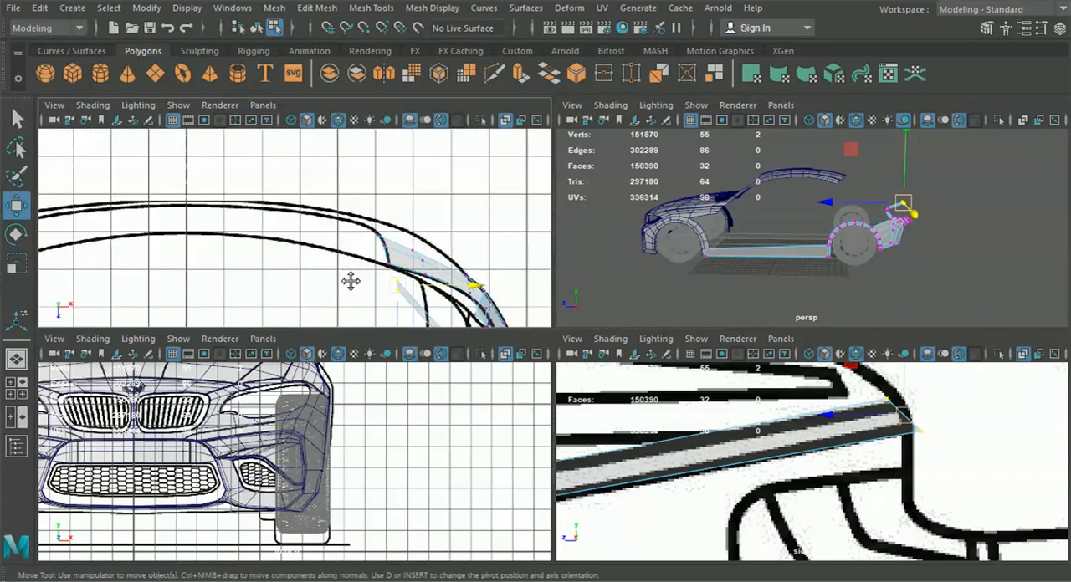
Move the rear end vertices to the side panel's inner corner in the top view and line up their lengthwise positions
{"action": "left_click_drag", "start_coordinate": [399, 289], "coordinate": [390, 272]}
{"action": "scroll", "coordinate": [420, 295], "scroll_direction": "up", "scroll_amount": 4}
{"action": "middle_click_drag", "start_coordinate": [422, 299], "coordinate": [278, 215], "text": "alt"}
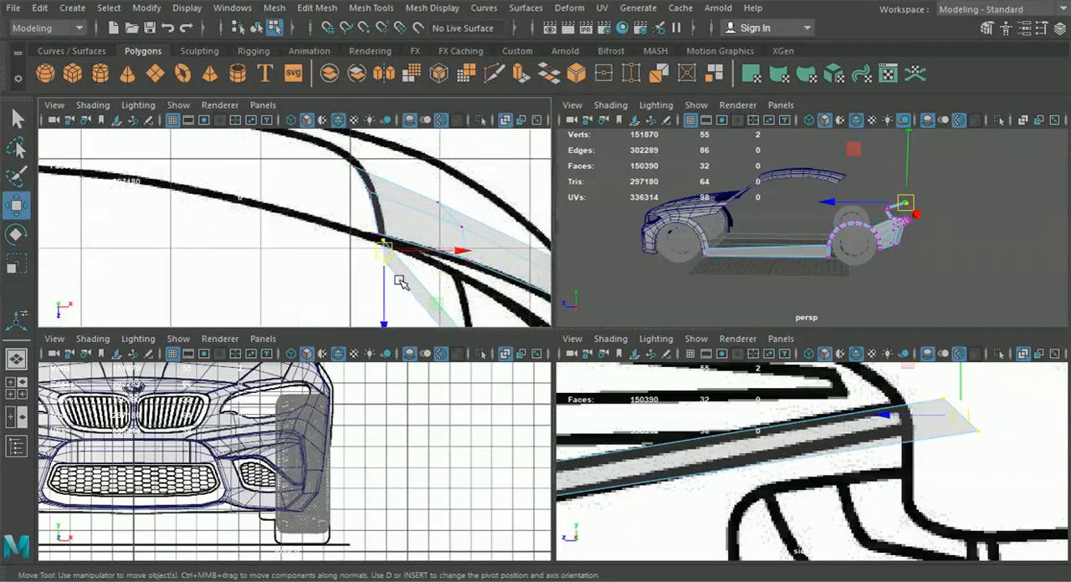
{"action": "left_click_drag", "start_coordinate": [367, 257], "coordinate": [384, 282]}
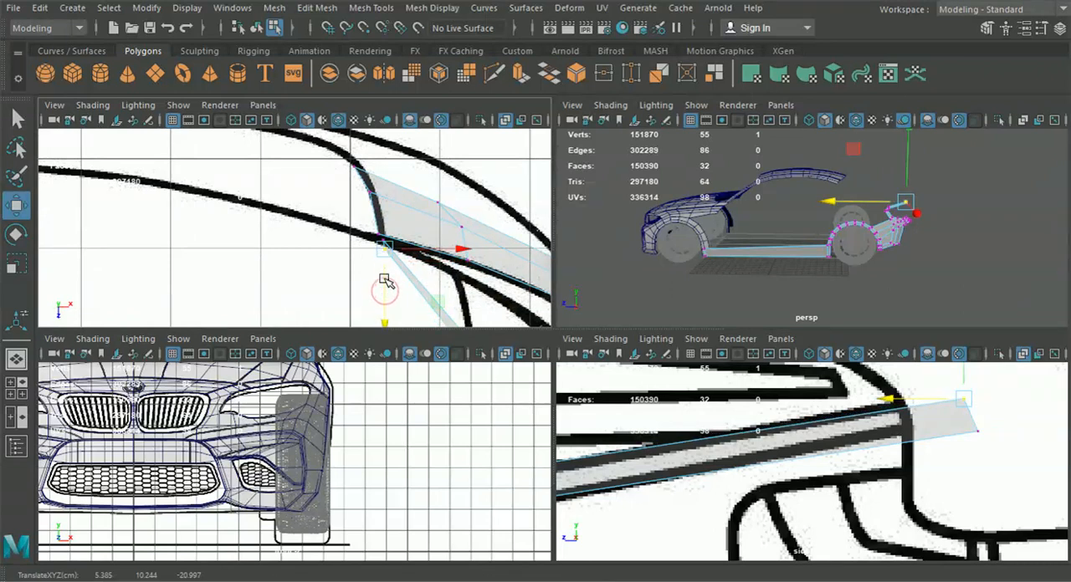
{"action": "scroll", "coordinate": [379, 272], "scroll_direction": "down", "scroll_amount": 5}
{"action": "middle_click_drag", "start_coordinate": [378, 268], "coordinate": [358, 232], "text": "alt"}
{"action": "middle_click_drag", "start_coordinate": [350, 281], "coordinate": [337, 256], "text": "alt"}
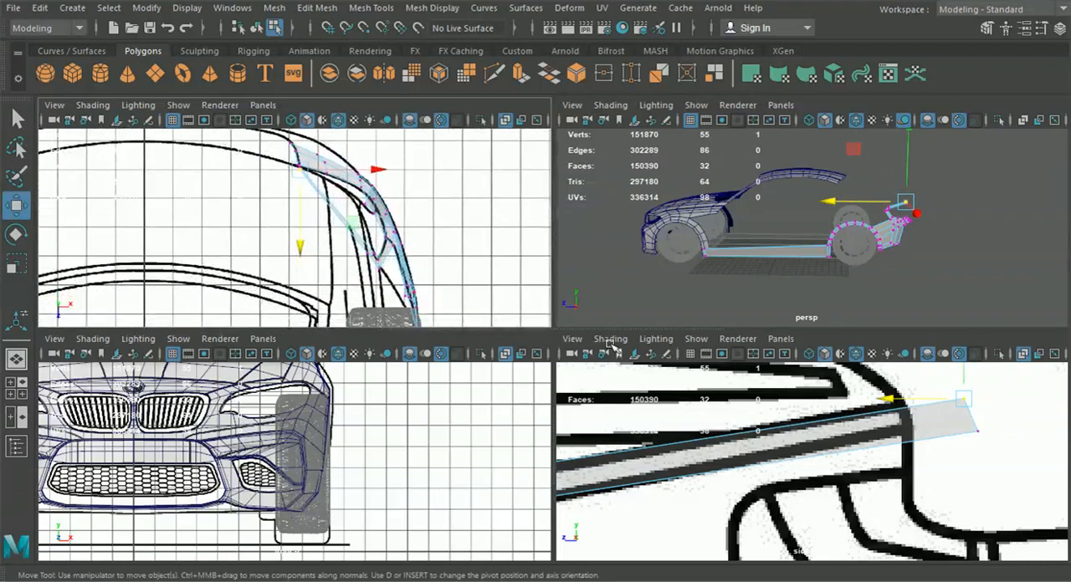
Bring the rear end vertices back to the rear edge in the side view and slide them outward onto the line junction in the top view
{"action": "left_click_drag", "start_coordinate": [995, 450], "coordinate": [849, 416]}
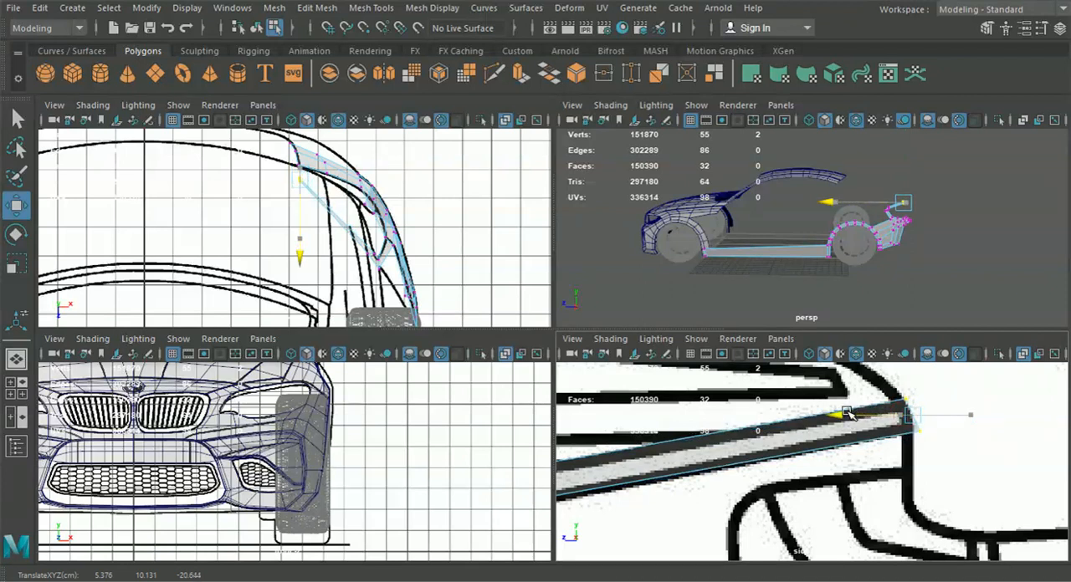
{"action": "left_click_drag", "start_coordinate": [369, 185], "coordinate": [390, 191]}
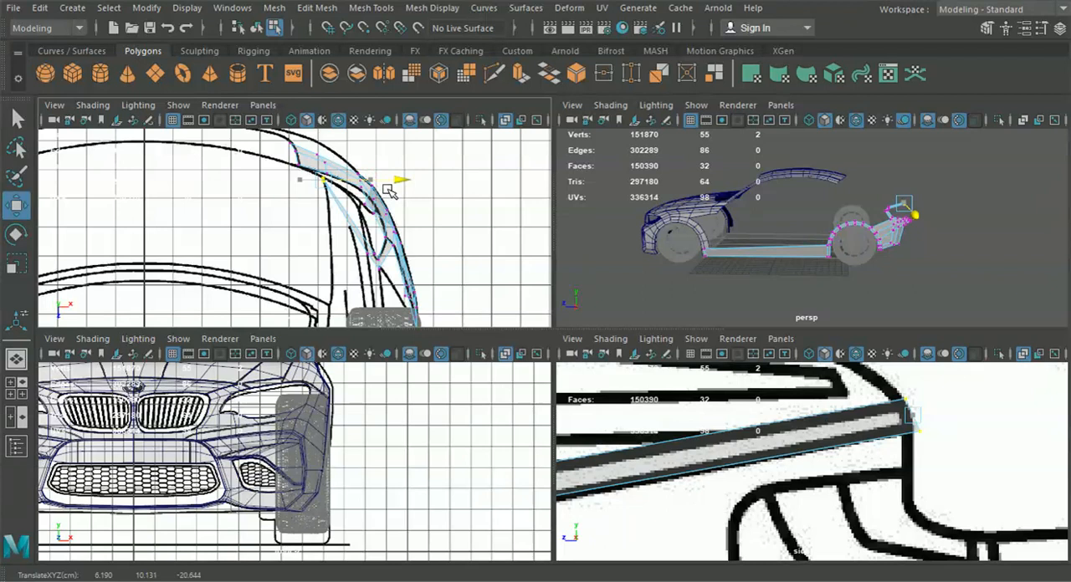
{"action": "middle_click_drag", "start_coordinate": [362, 178], "coordinate": [367, 227], "text": "alt"}
{"action": "scroll", "coordinate": [366, 228], "scroll_direction": "up", "scroll_amount": 3}
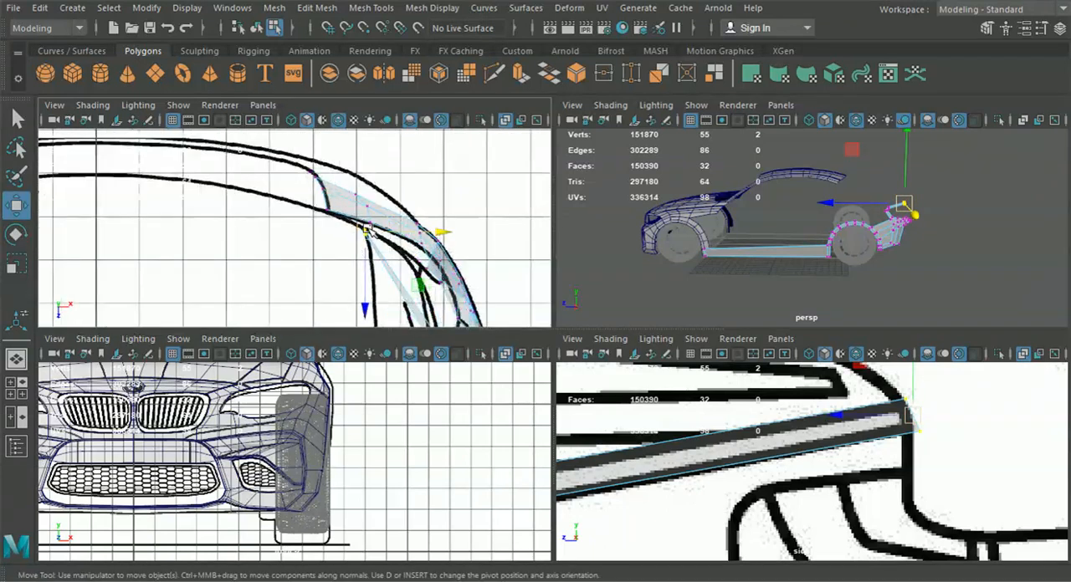
{"action": "scroll", "coordinate": [441, 255], "scroll_direction": "up", "scroll_amount": 2}
{"action": "left_click_drag", "start_coordinate": [468, 236], "coordinate": [474, 237]}
{"action": "scroll", "coordinate": [458, 284], "scroll_direction": "down", "scroll_amount": 3}
{"action": "middle_click_drag", "start_coordinate": [455, 285], "coordinate": [383, 254], "text": "alt"}
{"action": "scroll", "coordinate": [441, 245], "scroll_direction": "down", "scroll_amount": 2}
{"action": "scroll", "coordinate": [398, 227], "scroll_direction": "up", "scroll_amount": 3}
Start the Insert Edge Loop tool, and switch the front viewport to the back view framed on the tail-light area
{"action": "left_click", "coordinate": [275, 12]}
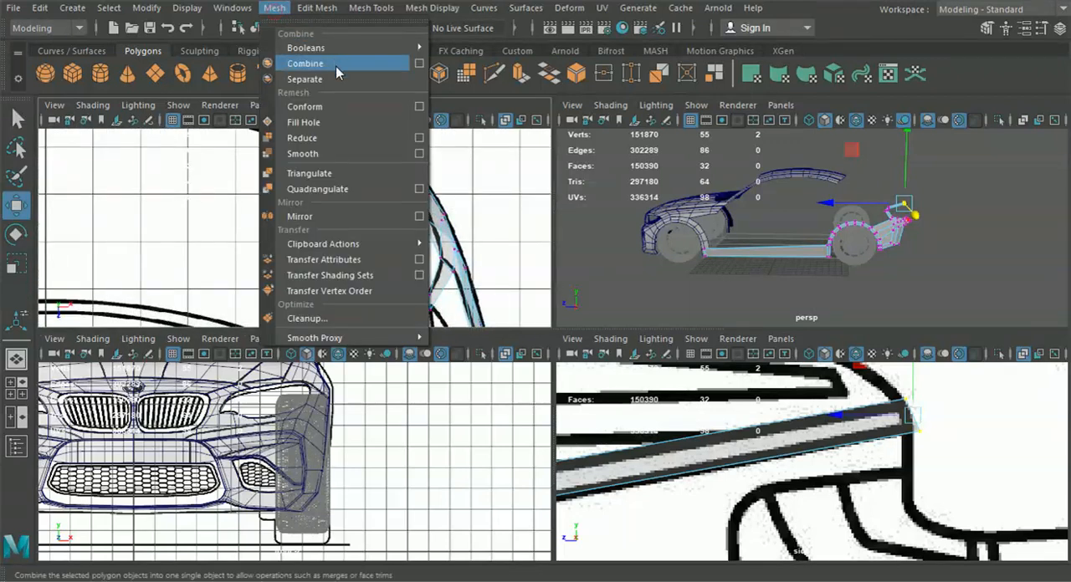
{"action": "mouse_move", "coordinate": [370, 8]}
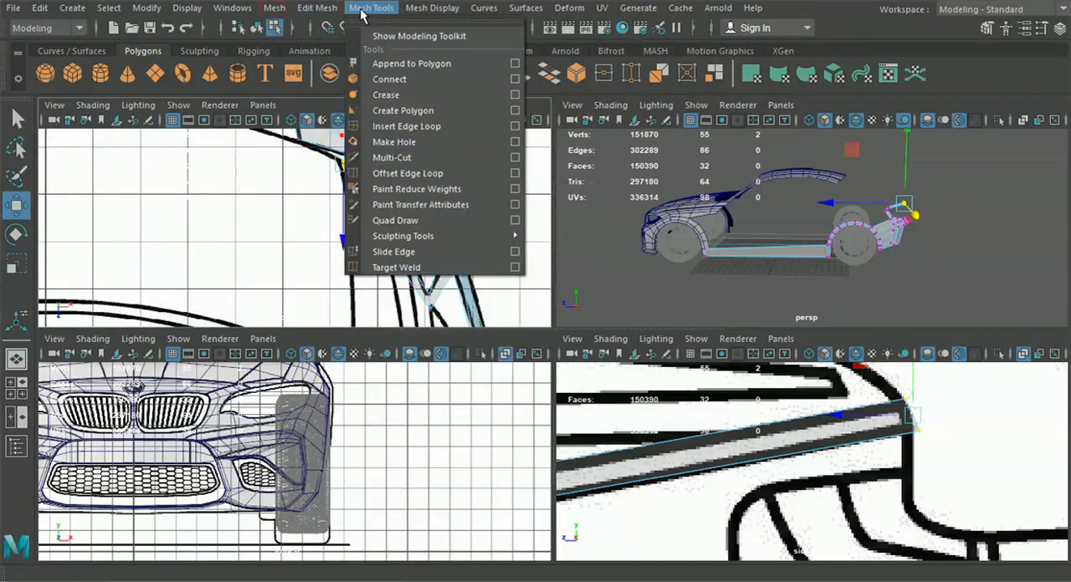
{"action": "left_click", "coordinate": [403, 126]}
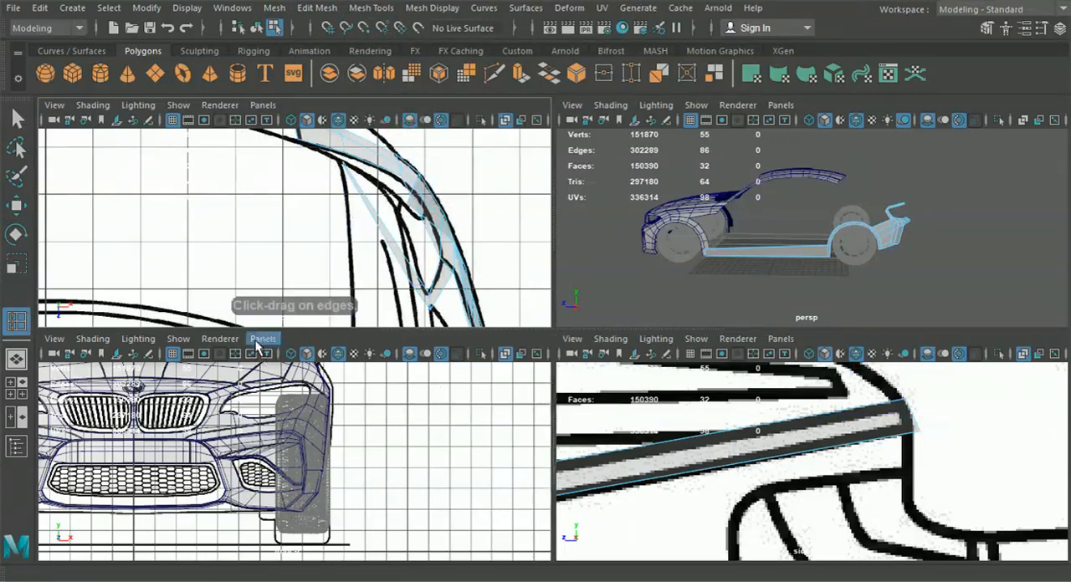
{"action": "left_click", "coordinate": [260, 343]}
{"action": "mouse_move", "coordinate": [358, 384]}
{"action": "left_click", "coordinate": [452, 383]}
{"action": "scroll", "coordinate": [452, 383], "scroll_direction": "down", "scroll_amount": 5}
{"action": "middle_click_drag", "start_coordinate": [433, 421], "coordinate": [430, 458], "text": "alt"}
{"action": "scroll", "coordinate": [430, 459], "scroll_direction": "up", "scroll_amount": 2}
{"action": "middle_click_drag", "start_coordinate": [391, 419], "coordinate": [363, 470], "text": "alt"}
{"action": "scroll", "coordinate": [378, 454], "scroll_direction": "up", "scroll_amount": 3}
{"action": "scroll", "coordinate": [348, 416], "scroll_direction": "up", "scroll_amount": 1}
{"action": "scroll", "coordinate": [342, 430], "scroll_direction": "up", "scroll_amount": 1}
{"action": "scroll", "coordinate": [339, 418], "scroll_direction": "up", "scroll_amount": 1}
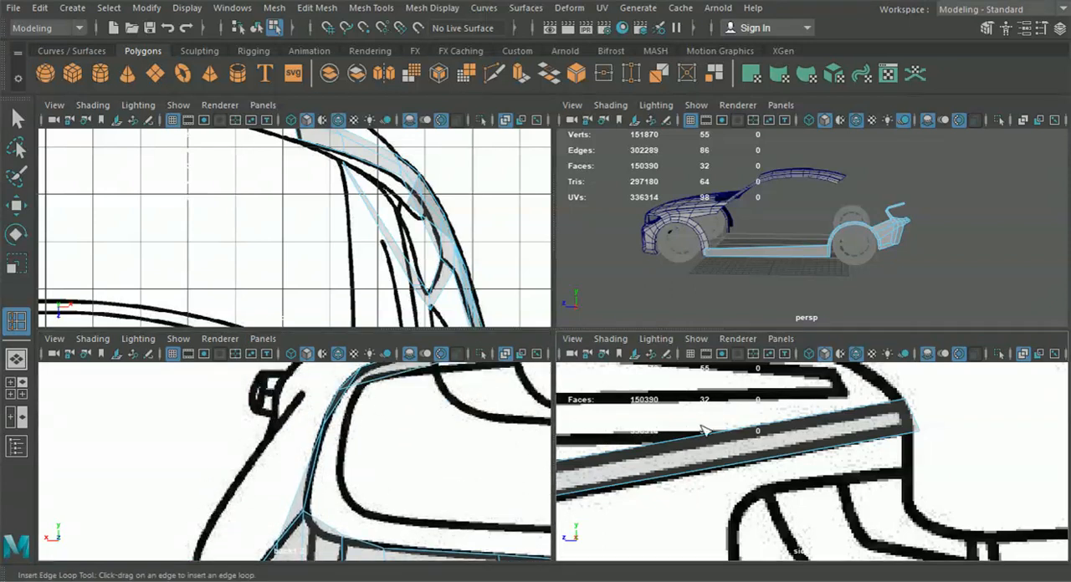
Insert an edge loop across the short face at the strip's upper front bend
{"action": "left_click_drag", "start_coordinate": [784, 245], "coordinate": [722, 268], "text": "alt"}
{"action": "scroll", "coordinate": [722, 268], "scroll_direction": "up", "scroll_amount": 5}
{"action": "middle_click_drag", "start_coordinate": [722, 268], "coordinate": [757, 238], "text": "alt"}
{"action": "scroll", "coordinate": [753, 241], "scroll_direction": "up", "scroll_amount": 3}
{"action": "middle_click_drag", "start_coordinate": [667, 277], "coordinate": [755, 242], "text": "alt"}
{"action": "left_click_drag", "start_coordinate": [689, 239], "coordinate": [655, 210], "text": "alt"}
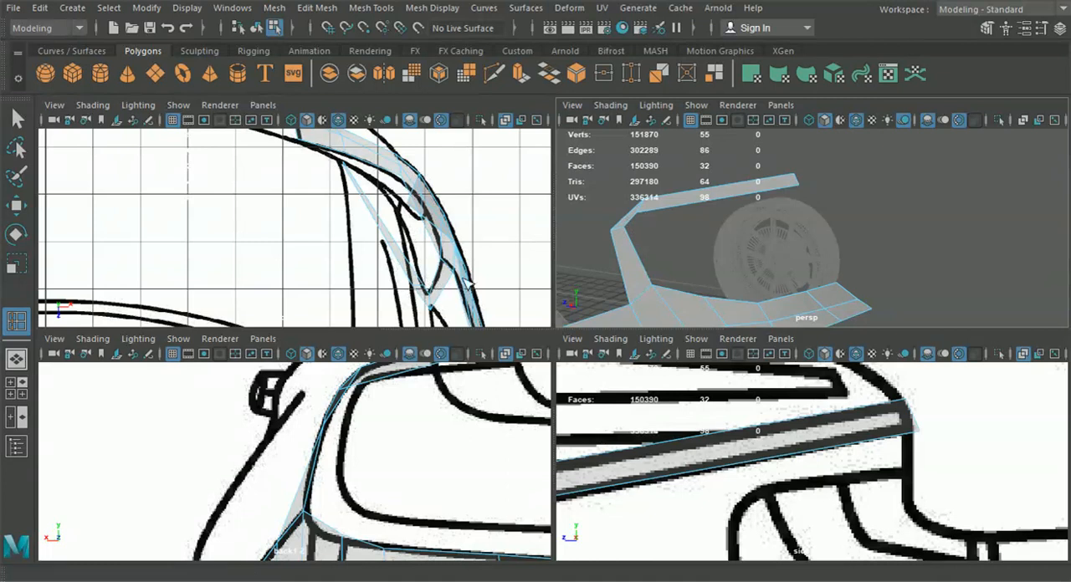
{"action": "scroll", "coordinate": [426, 289], "scroll_direction": "up", "scroll_amount": 3}
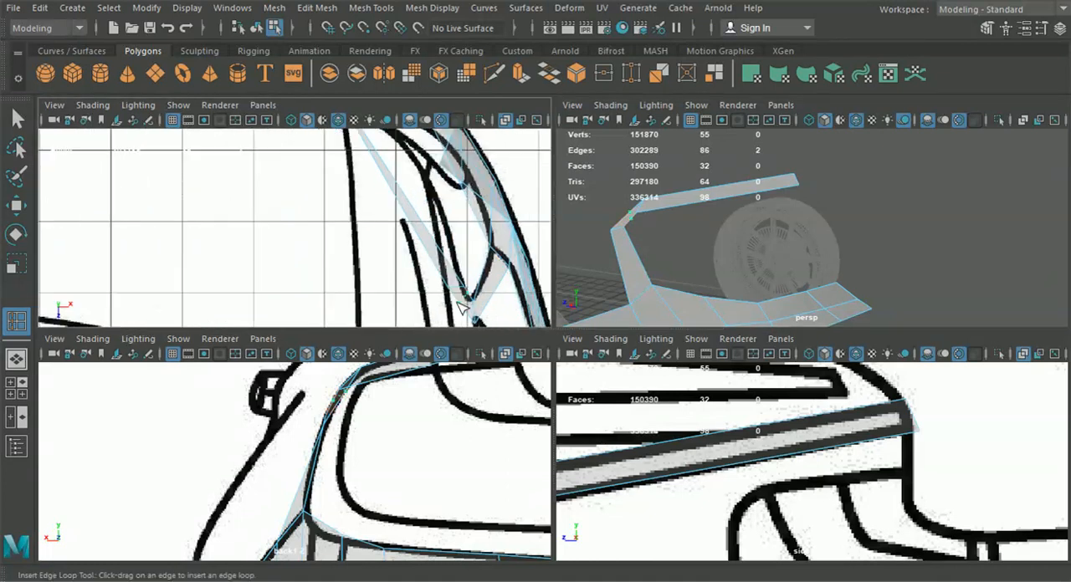
Move the cross edges at the strip's upper bend to round it along the blueprint lines in the top and side views
{"action": "left_click", "coordinate": [17, 205]}
{"action": "scroll", "coordinate": [335, 242], "scroll_direction": "up", "scroll_amount": 4}
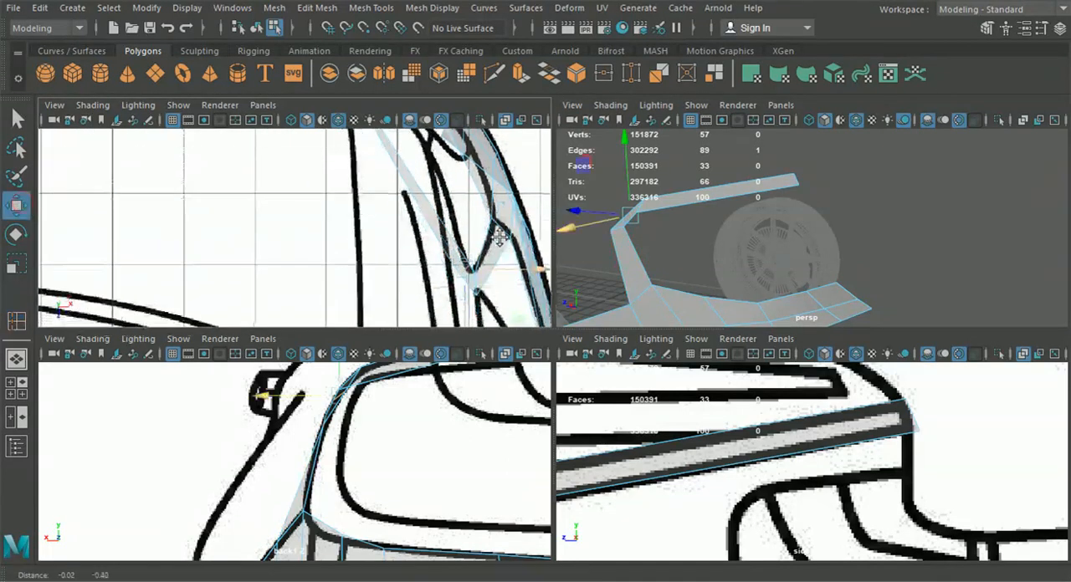
{"action": "middle_click_drag", "start_coordinate": [335, 245], "coordinate": [307, 253], "text": "alt"}
{"action": "left_click_drag", "start_coordinate": [434, 276], "coordinate": [407, 256]}
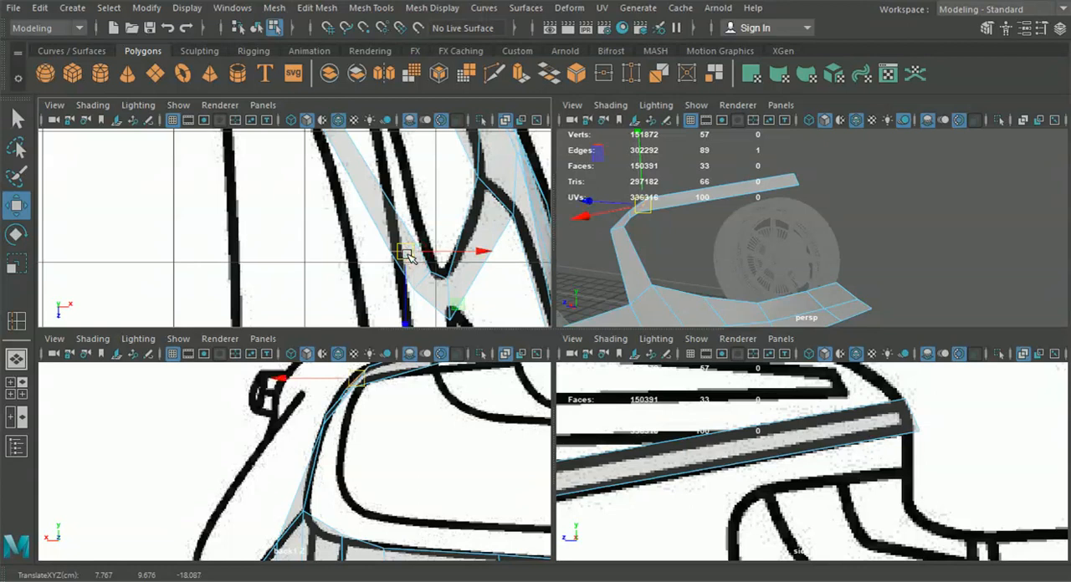
{"action": "middle_click_drag", "start_coordinate": [648, 418], "coordinate": [772, 387], "text": "alt"}
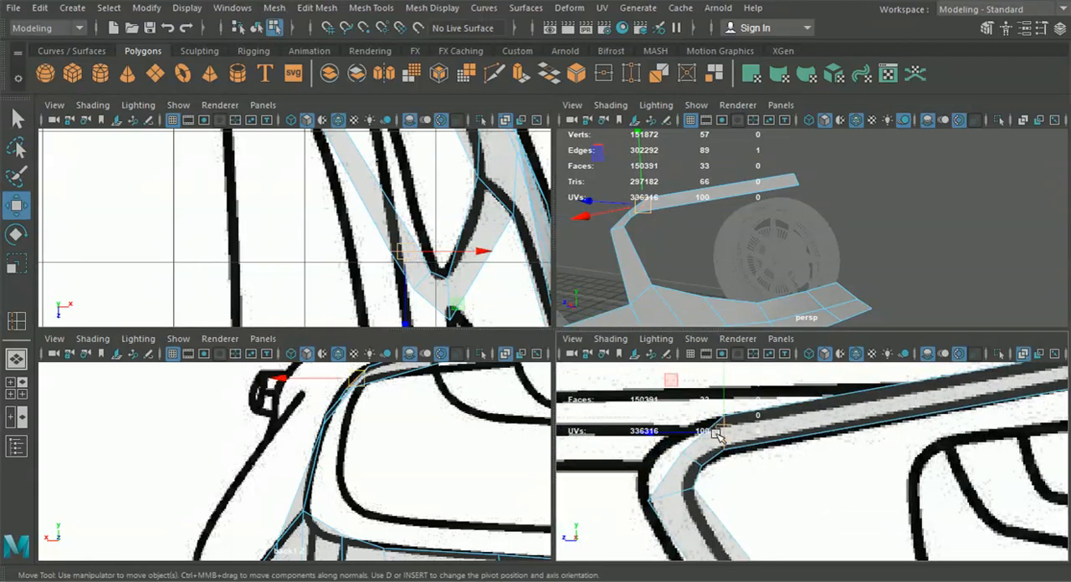
{"action": "left_click_drag", "start_coordinate": [695, 457], "coordinate": [682, 458]}
Move the outer vertices of the strip's upper bend onto the rounded tail-light outline in the side view
{"action": "right_click_drag", "start_coordinate": [728, 440], "coordinate": [659, 119]}
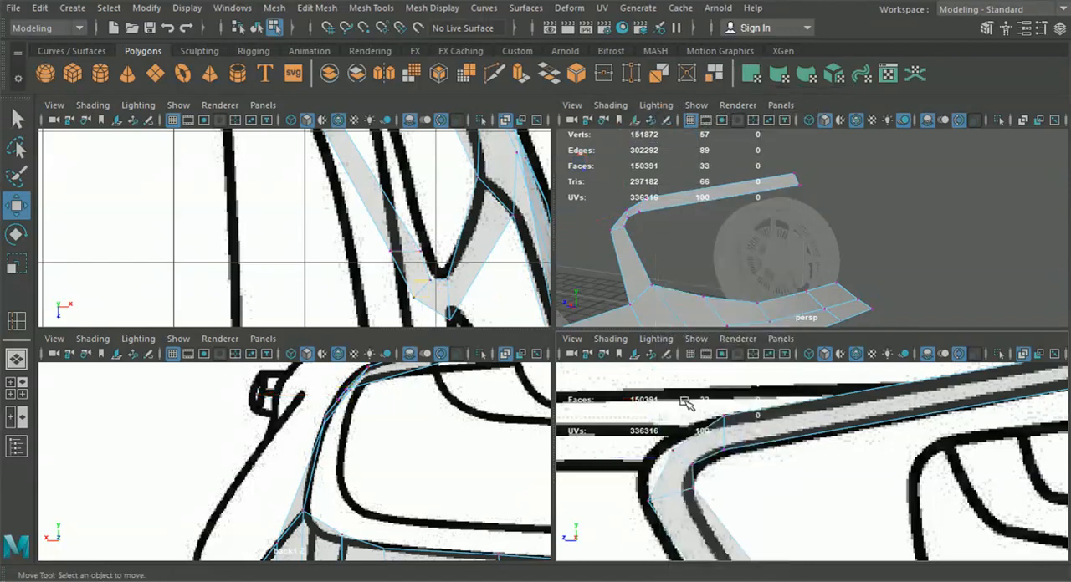
{"action": "left_click_drag", "start_coordinate": [682, 465], "coordinate": [657, 456]}
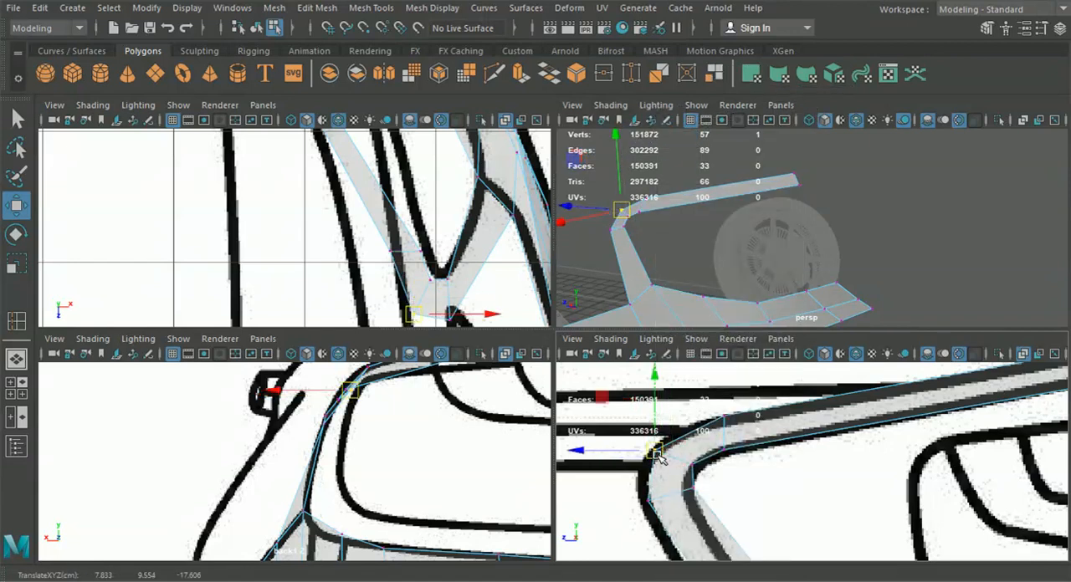
{"action": "left_click_drag", "start_coordinate": [723, 417], "coordinate": [710, 420]}
{"action": "middle_click_drag", "start_coordinate": [718, 419], "coordinate": [714, 439], "text": "alt"}
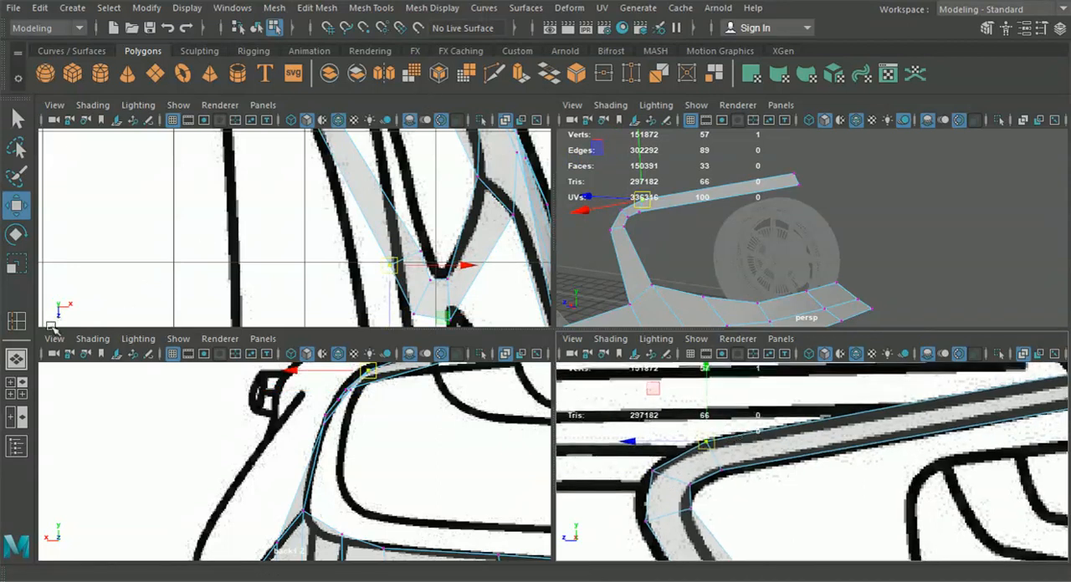
Insert an edge loop in the long upper section of the strip and move it outward onto the curved line in the top view
{"action": "left_click", "coordinate": [17, 321]}
{"action": "middle_click_drag", "start_coordinate": [421, 273], "coordinate": [473, 342], "text": "alt"}
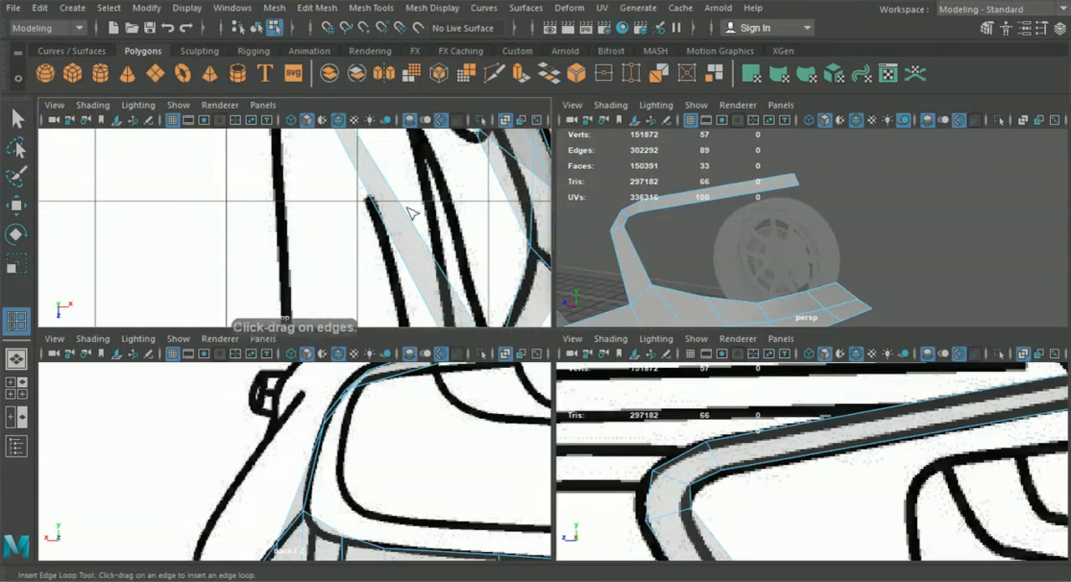
{"action": "left_click", "coordinate": [389, 189]}
{"action": "scroll", "coordinate": [387, 188], "scroll_direction": "down", "scroll_amount": 5}
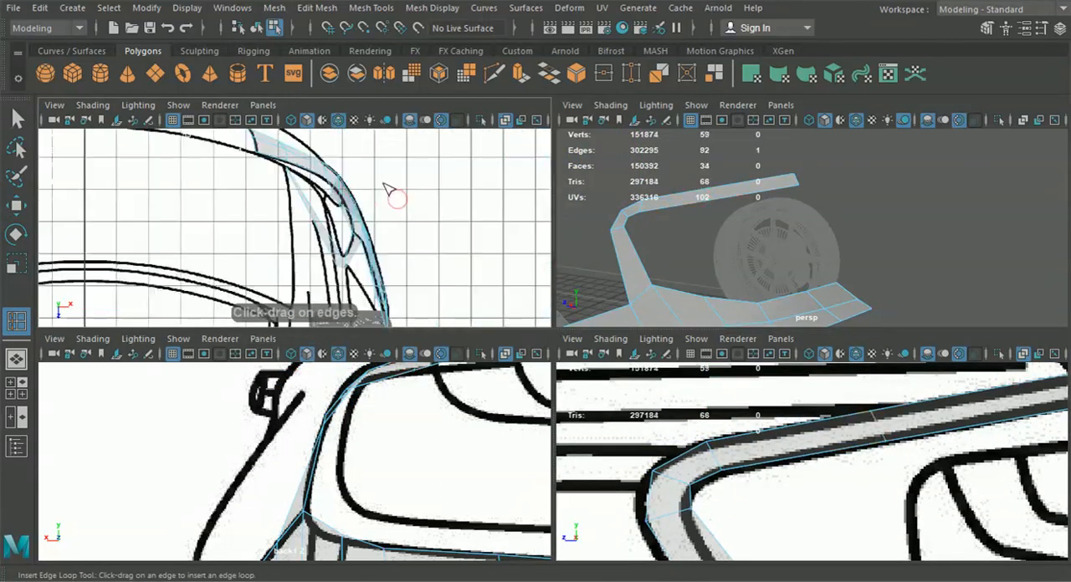
{"action": "left_click", "coordinate": [16, 206]}
{"action": "scroll", "coordinate": [289, 237], "scroll_direction": "up", "scroll_amount": 2}
{"action": "left_click_drag", "start_coordinate": [333, 226], "coordinate": [359, 236]}
{"action": "scroll", "coordinate": [361, 236], "scroll_direction": "up", "scroll_amount": 2}
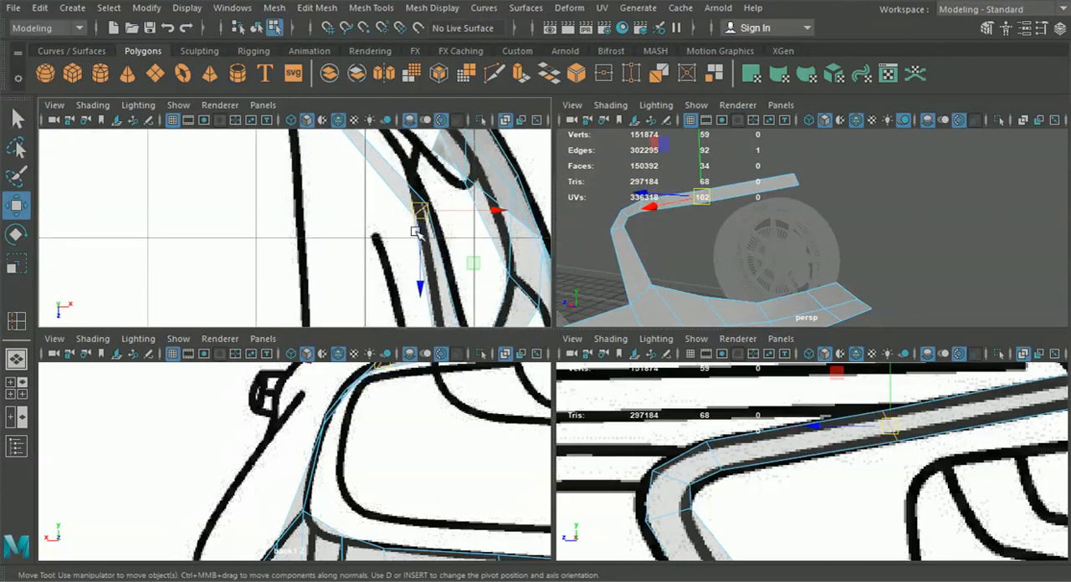
{"action": "left_click_drag", "start_coordinate": [423, 210], "coordinate": [420, 205]}
{"action": "middle_click_drag", "start_coordinate": [420, 187], "coordinate": [449, 276], "text": "alt"}
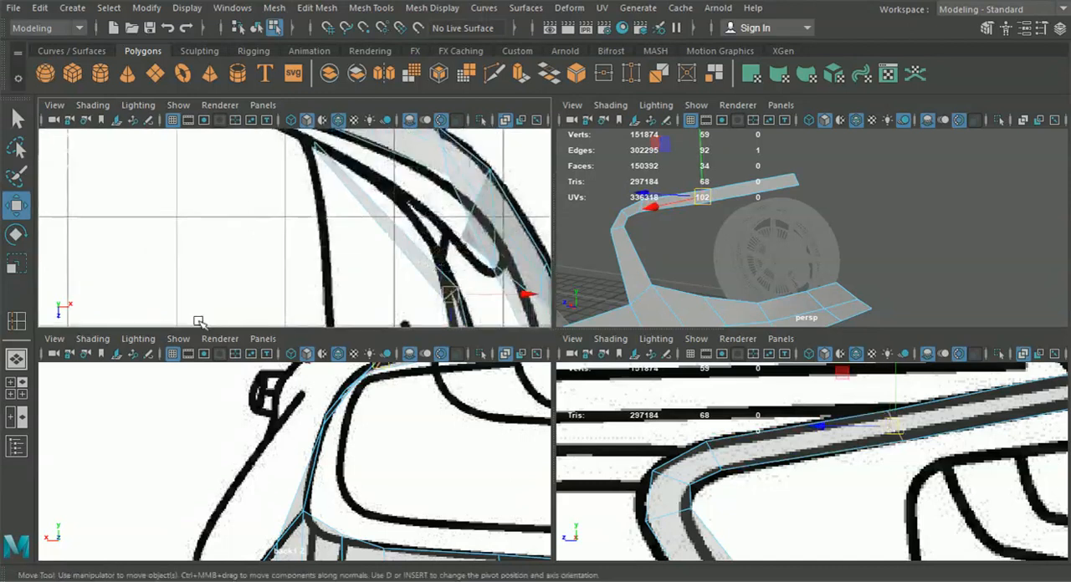
Insert another edge loop between the strip's last cross edge and its inner end, fitting it to the curved line in the top view
{"action": "left_click", "coordinate": [17, 323]}
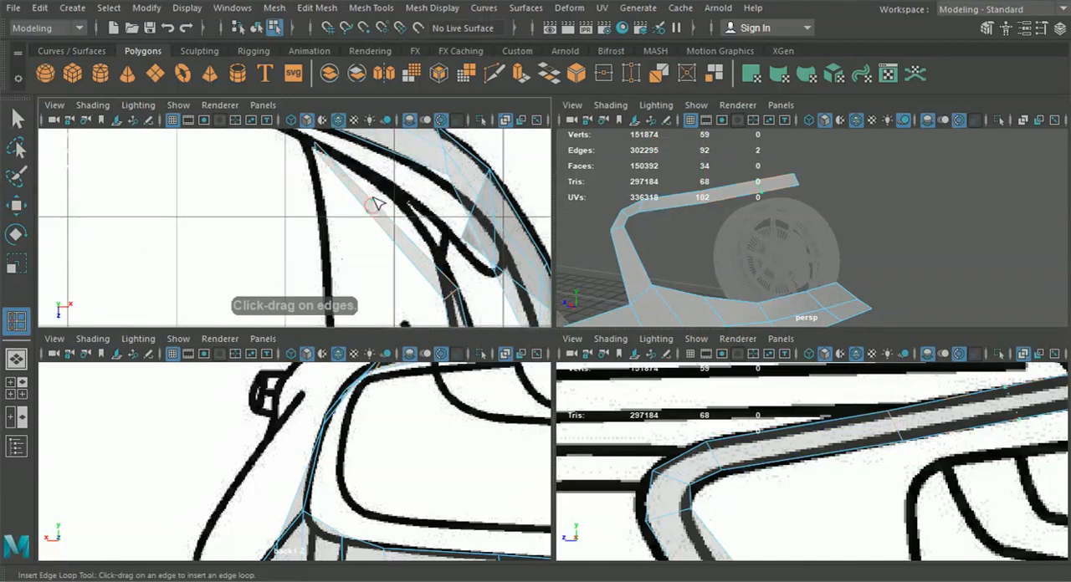
{"action": "left_click", "coordinate": [17, 207]}
{"action": "left_click", "coordinate": [382, 186]}
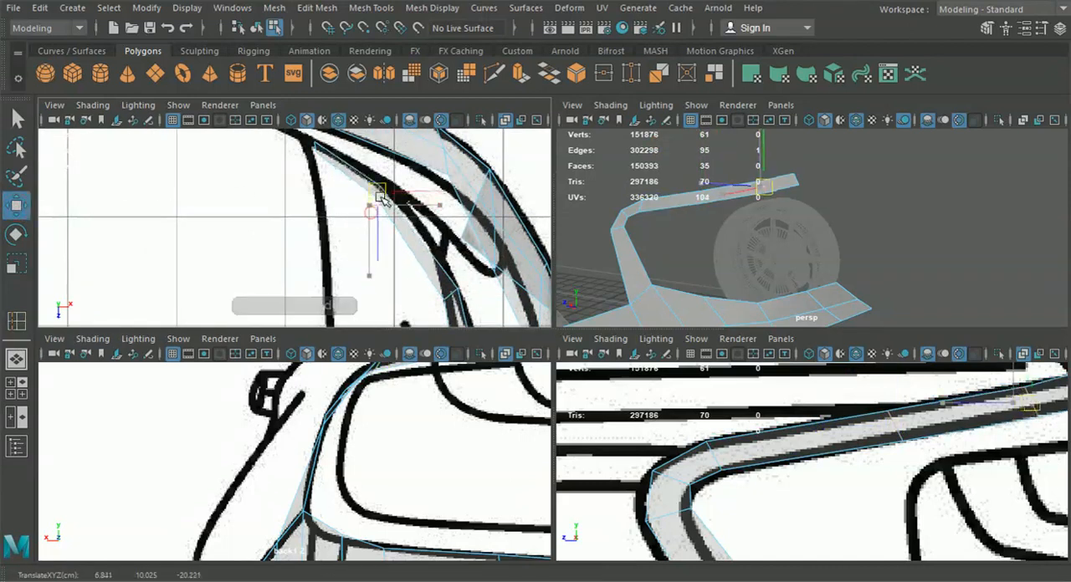
{"action": "left_click_drag", "start_coordinate": [385, 195], "coordinate": [385, 194]}
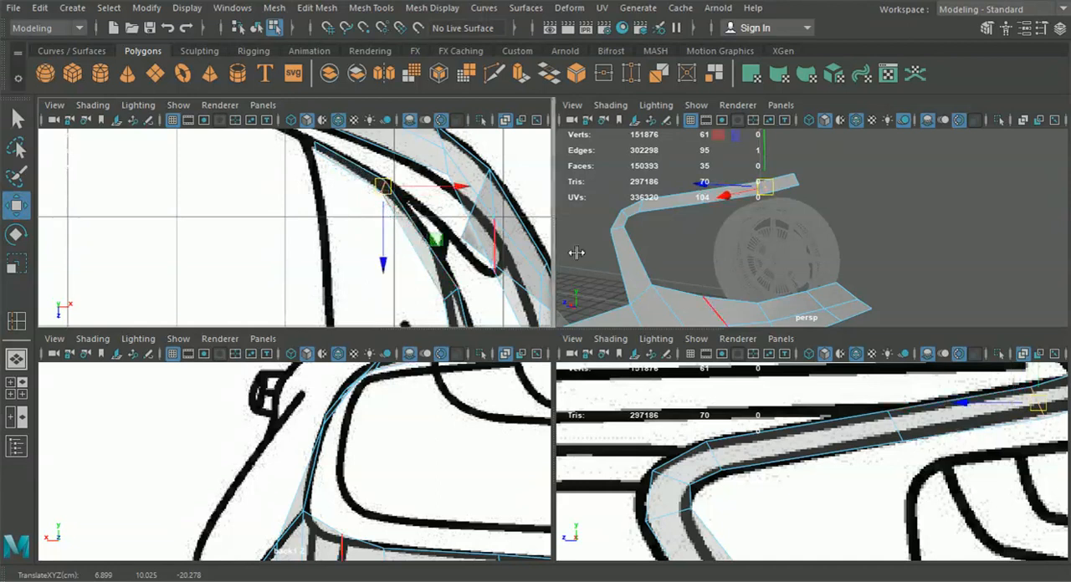
Shift individual vertices at the start and crest of the strip's upper bend sideways in the perspective view to smooth its curve
{"action": "scroll", "coordinate": [759, 253], "scroll_direction": "down", "scroll_amount": 4}
{"action": "key", "text": "space"}
{"action": "left_click_drag", "start_coordinate": [717, 292], "coordinate": [769, 303], "text": "alt"}
{"action": "scroll", "coordinate": [622, 340], "scroll_direction": "up", "scroll_amount": 4}
{"action": "right_click_drag", "start_coordinate": [492, 338], "coordinate": [447, 134]}
{"action": "left_click_drag", "start_coordinate": [494, 288], "coordinate": [616, 354], "text": "alt"}
{"action": "left_click", "coordinate": [672, 374]}
{"action": "left_click_drag", "start_coordinate": [696, 382], "coordinate": [530, 341], "text": "alt"}
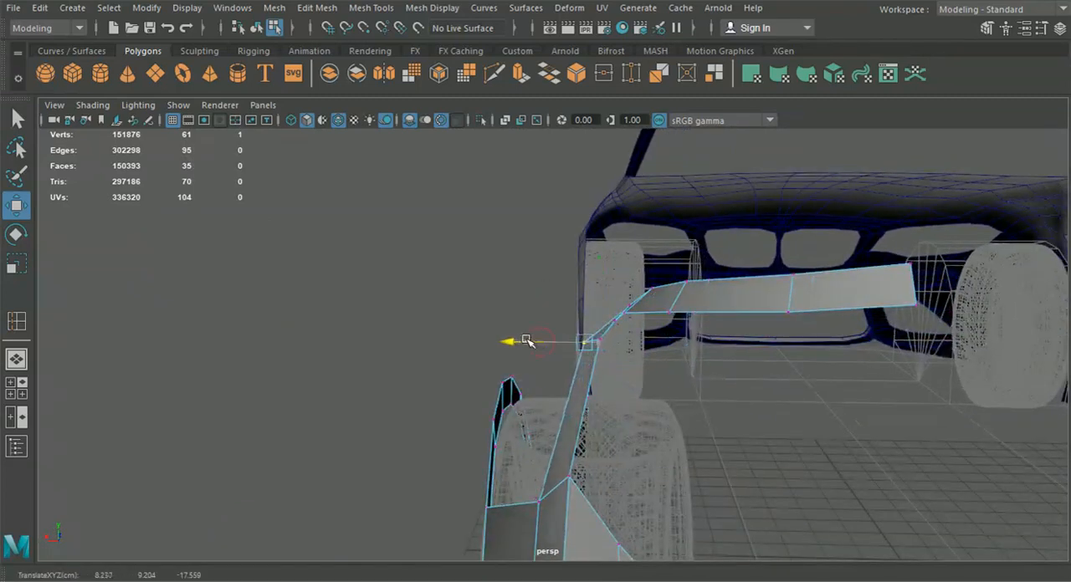
{"action": "left_click_drag", "start_coordinate": [604, 369], "coordinate": [637, 305], "text": "alt"}
{"action": "left_click", "coordinate": [654, 290]}
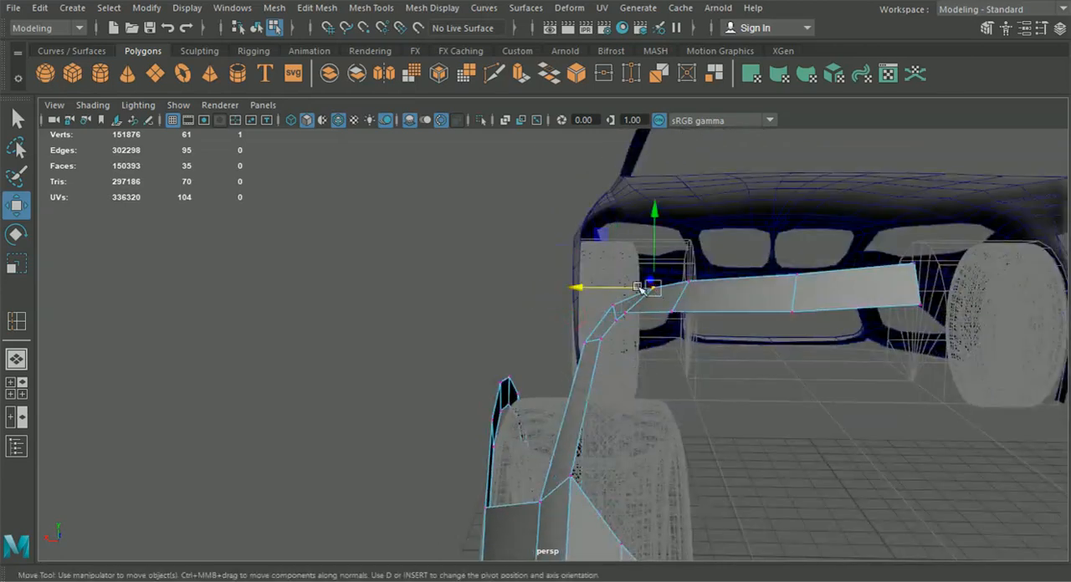
{"action": "left_click_drag", "start_coordinate": [576, 306], "coordinate": [584, 353], "text": "alt"}
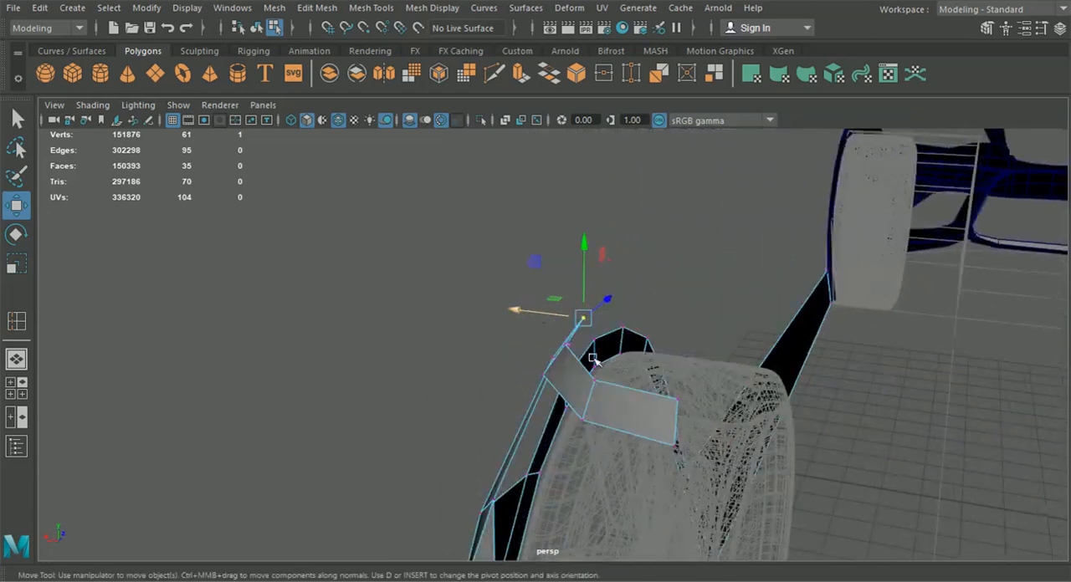
Adjust the sideways position of the vertices at the strip's inner end and nearest cross edge in the perspective view
{"action": "left_click", "coordinate": [676, 401]}
{"action": "left_click_drag", "start_coordinate": [657, 400], "coordinate": [514, 358], "text": "alt"}
{"action": "middle_click_drag", "start_coordinate": [295, 298], "coordinate": [466, 354], "text": "alt"}
{"action": "left_click_drag", "start_coordinate": [466, 353], "coordinate": [469, 360], "text": "alt"}
{"action": "left_click_drag", "start_coordinate": [513, 403], "coordinate": [725, 267]}
{"action": "left_click_drag", "start_coordinate": [615, 261], "coordinate": [553, 286]}
{"action": "left_click", "coordinate": [572, 284]}
{"action": "left_click_drag", "start_coordinate": [659, 289], "coordinate": [567, 304]}
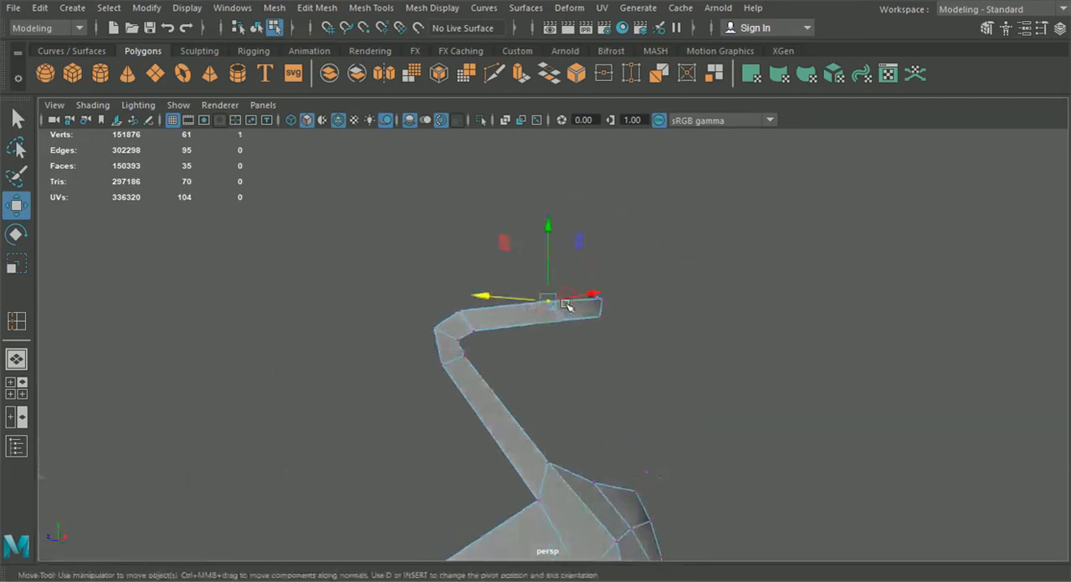
{"action": "left_click_drag", "start_coordinate": [491, 300], "coordinate": [535, 385], "text": "alt"}
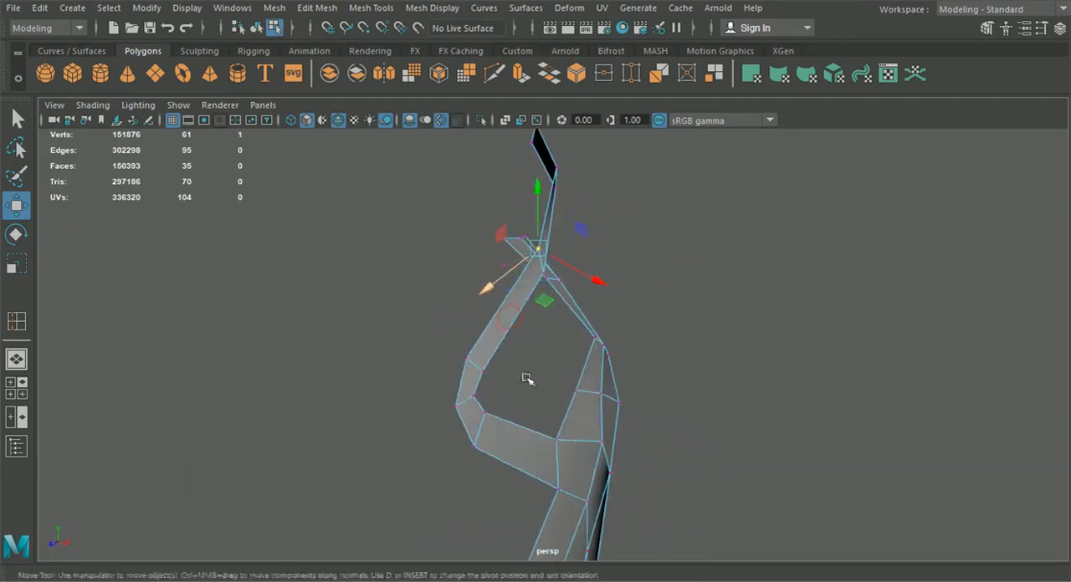
{"action": "left_click_drag", "start_coordinate": [488, 287], "coordinate": [710, 426], "text": "alt"}
{"action": "left_click", "coordinate": [681, 410]}
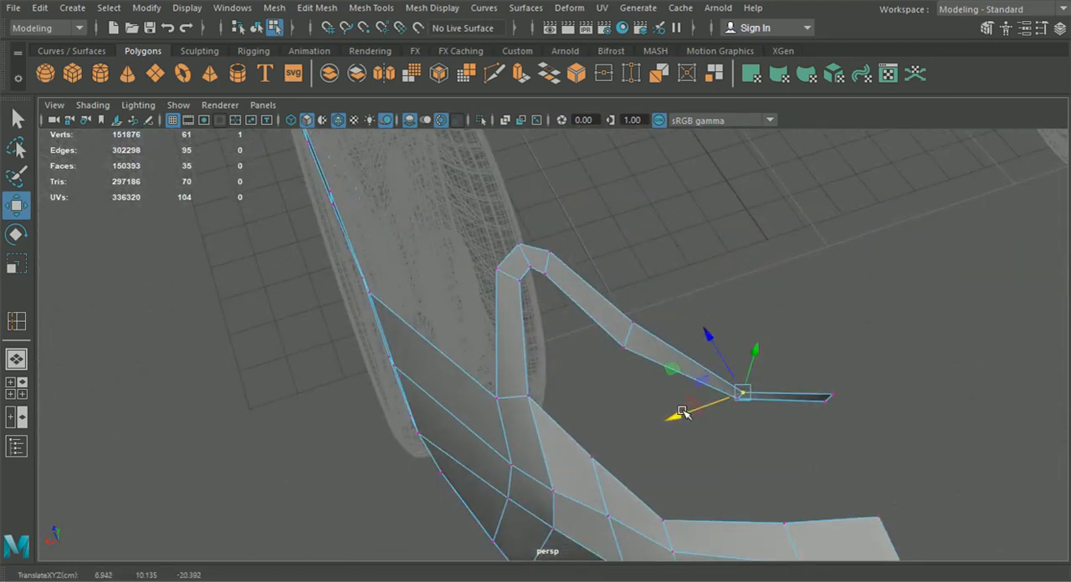
{"action": "left_click_drag", "start_coordinate": [717, 349], "coordinate": [697, 263], "text": "alt"}
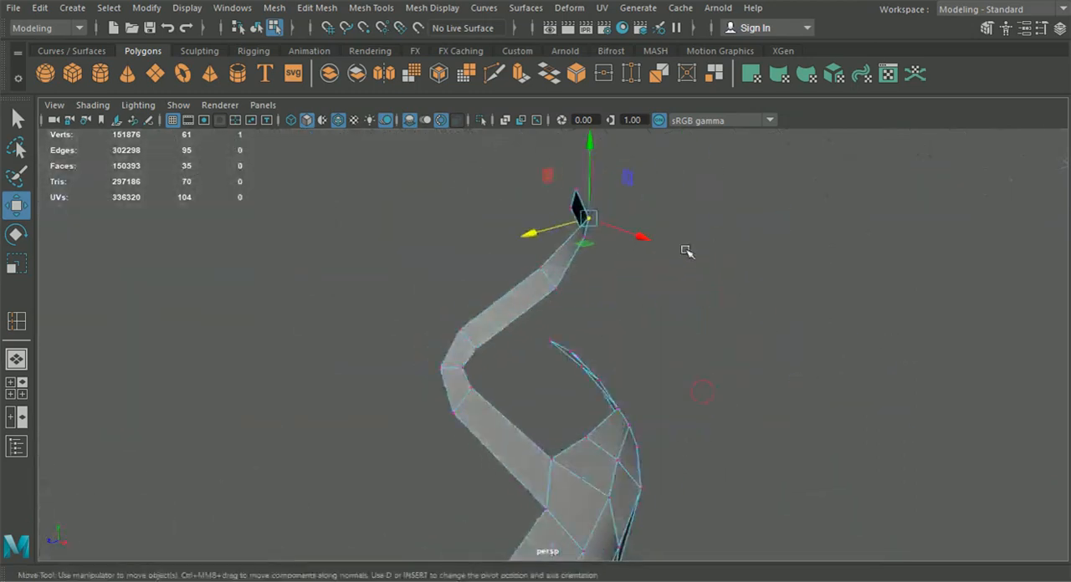
Refine the upper and lower vertices of the strip's upper bend sideways in perspective so its faces turn evenly
{"action": "left_click_drag", "start_coordinate": [572, 276], "coordinate": [327, 286], "text": "alt"}
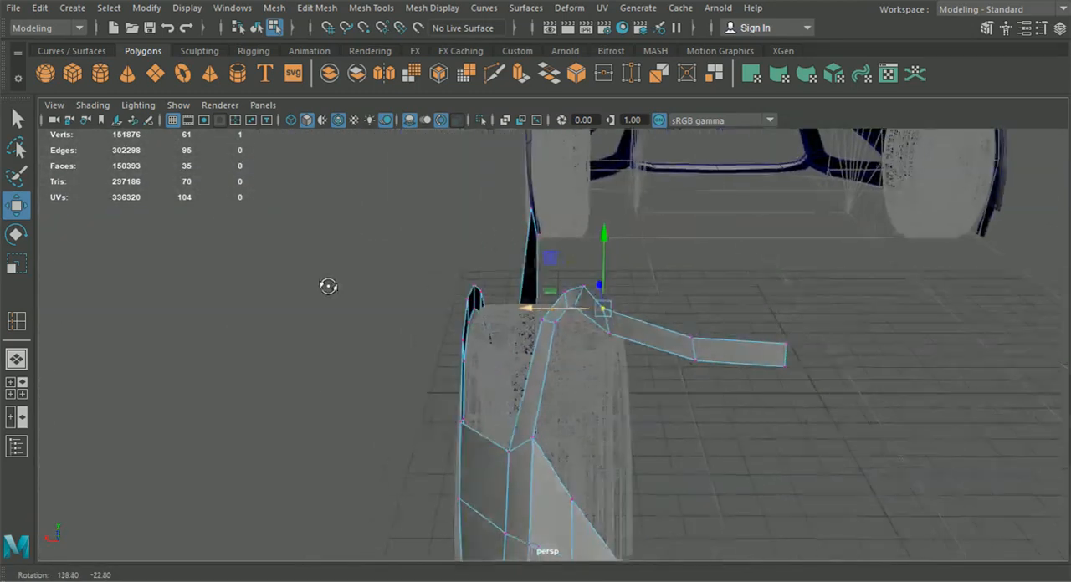
{"action": "left_click_drag", "start_coordinate": [531, 313], "coordinate": [708, 348], "text": "alt"}
{"action": "left_click", "coordinate": [512, 271]}
{"action": "left_click_drag", "start_coordinate": [513, 293], "coordinate": [446, 263], "text": "alt"}
{"action": "left_click_drag", "start_coordinate": [457, 310], "coordinate": [357, 278], "text": "alt"}
{"action": "left_click_drag", "start_coordinate": [518, 289], "coordinate": [502, 290]}
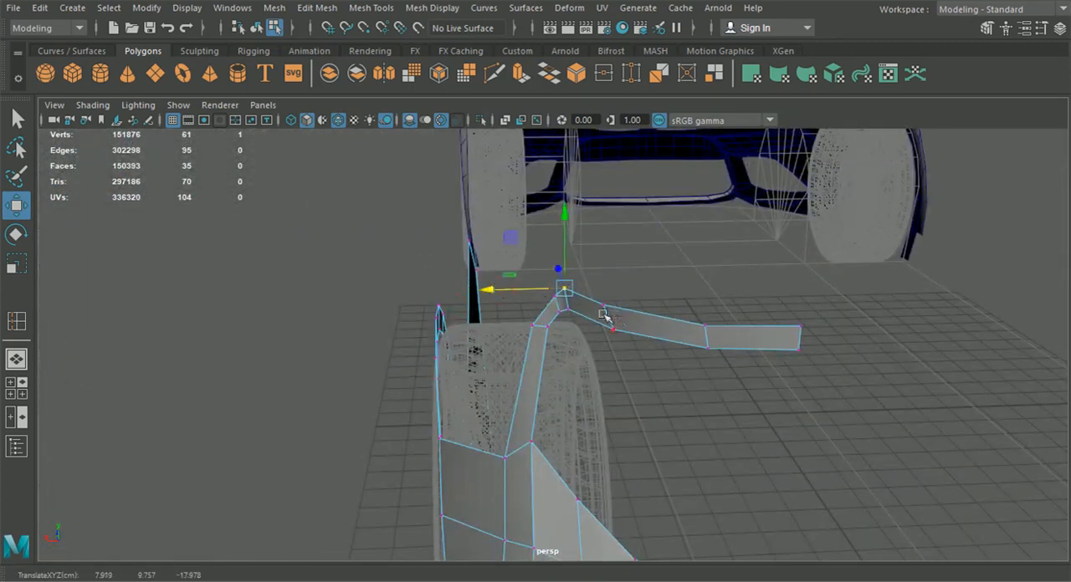
{"action": "left_click", "coordinate": [554, 297]}
{"action": "mouse_move", "coordinate": [569, 336]}
{"action": "left_mouse_down", "text": "alt"}
{"action": "mouse_move", "coordinate": [520, 307]}
{"action": "mouse_move", "coordinate": [582, 344]}
{"action": "left_mouse_up", "text": "alt"}
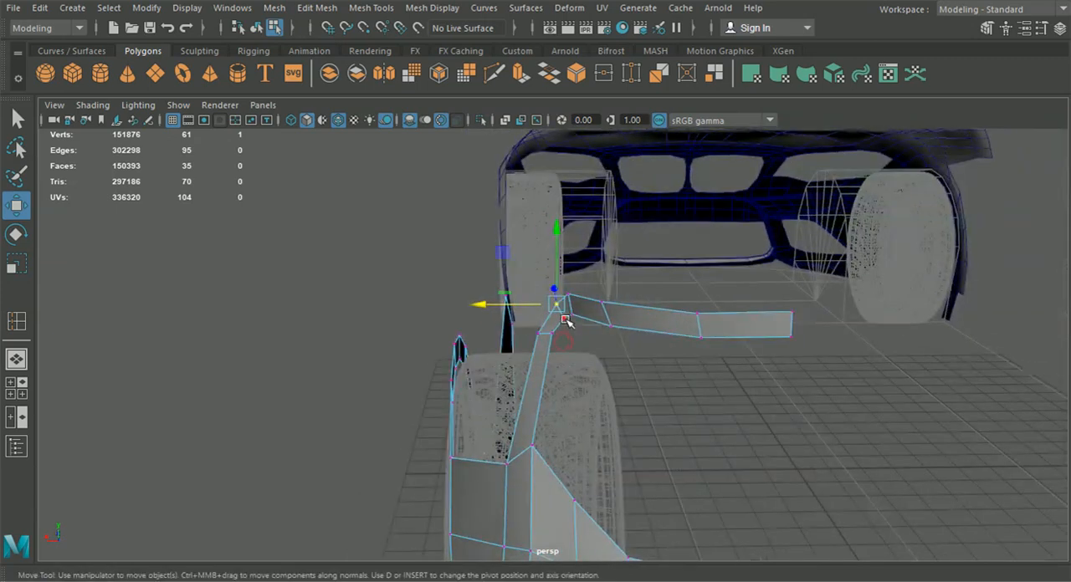
{"action": "left_click", "coordinate": [563, 320]}
{"action": "scroll", "coordinate": [569, 333], "scroll_direction": "up", "scroll_amount": 3}
{"action": "left_click_drag", "start_coordinate": [511, 308], "coordinate": [509, 309]}
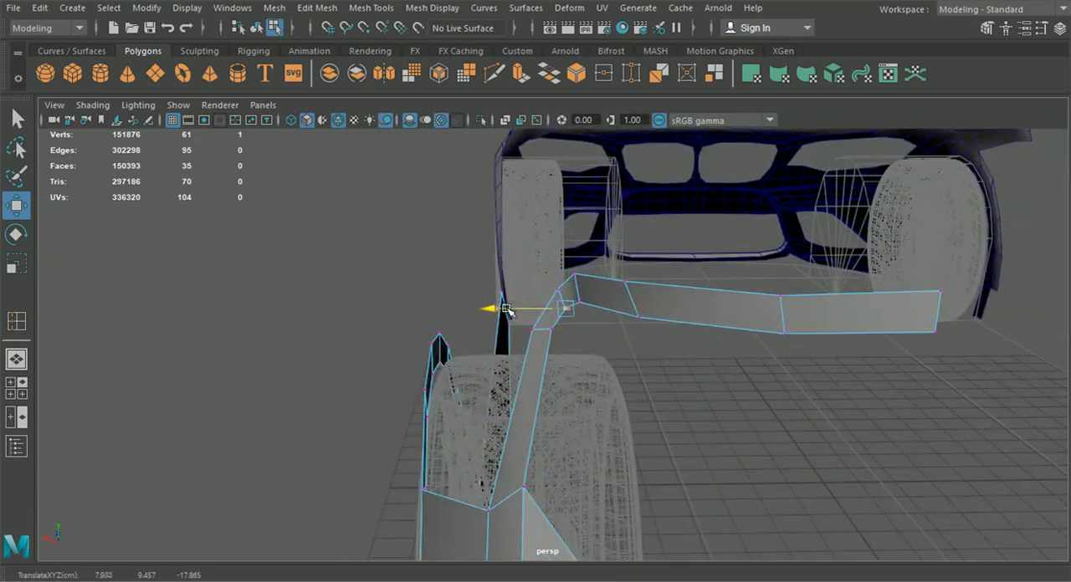
{"action": "left_click_drag", "start_coordinate": [398, 316], "coordinate": [73, 346], "text": "alt"}
Replace the front view with the back view and move the upper bend's vertices onto the tail-light outline there
{"action": "left_click", "coordinate": [20, 390]}
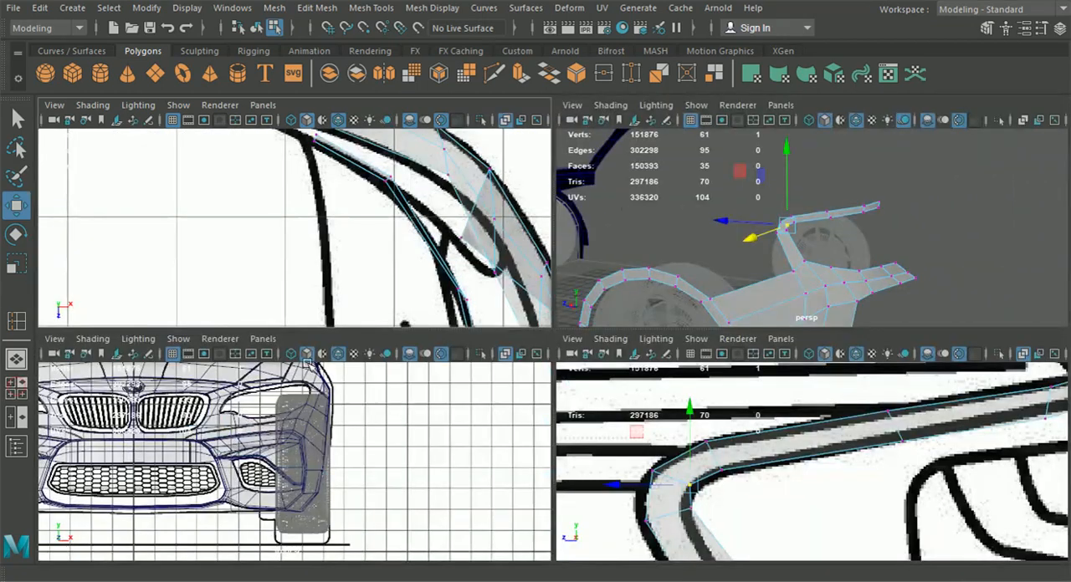
{"action": "left_click", "coordinate": [262, 338]}
{"action": "mouse_move", "coordinate": [359, 386]}
{"action": "left_click", "coordinate": [439, 387]}
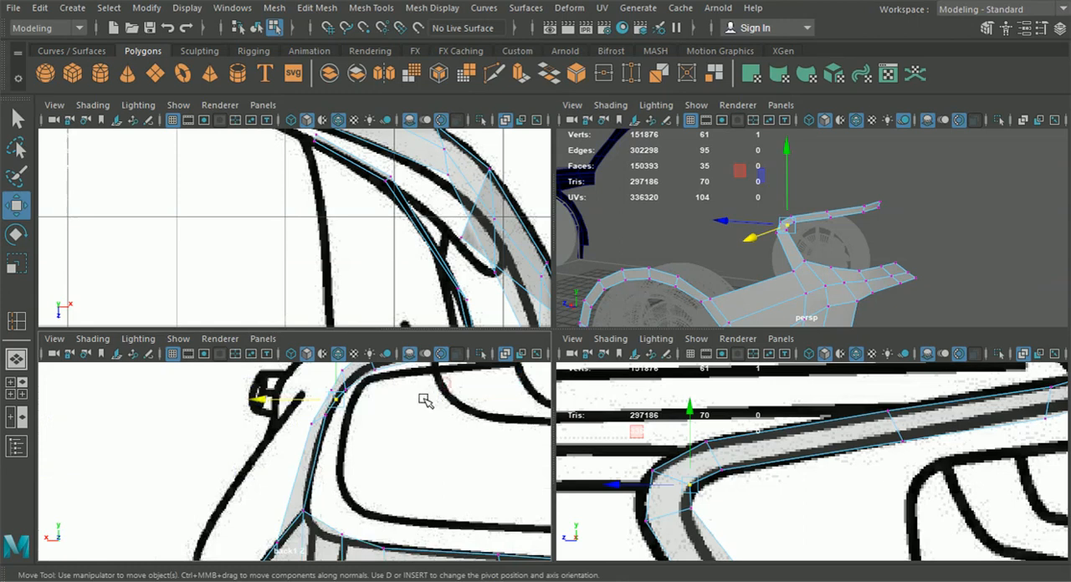
{"action": "middle_click_drag", "start_coordinate": [428, 400], "coordinate": [418, 450], "text": "alt"}
{"action": "scroll", "coordinate": [348, 449], "scroll_direction": "up", "scroll_amount": 2}
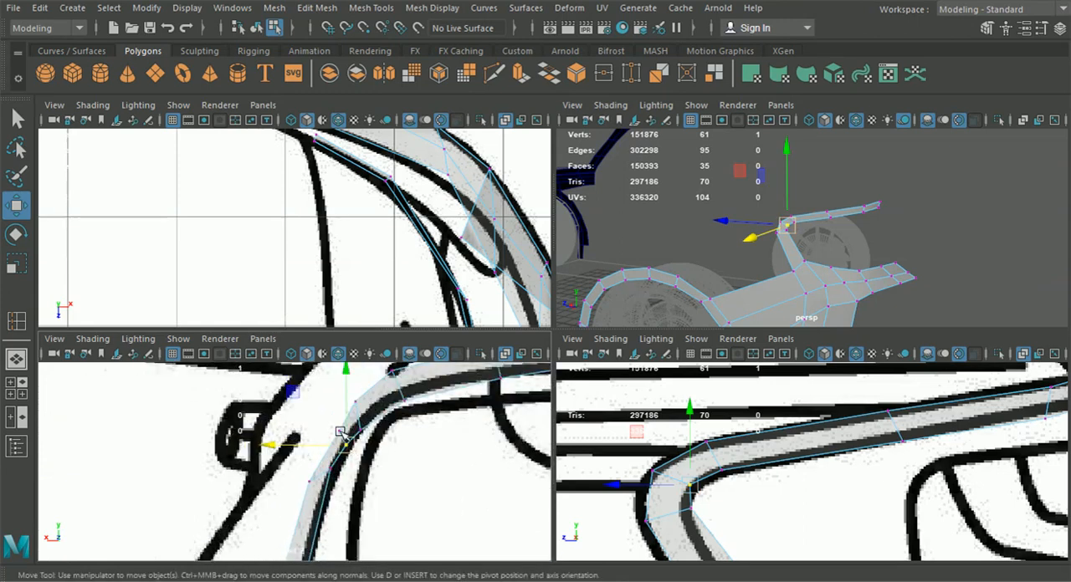
{"action": "mouse_move", "coordinate": [339, 430]}
{"action": "left_mouse_down"}
{"action": "mouse_move", "coordinate": [293, 439]}
{"action": "mouse_move", "coordinate": [350, 440]}
{"action": "mouse_move", "coordinate": [282, 432]}
{"action": "mouse_move", "coordinate": [299, 444]}
{"action": "left_mouse_up"}
{"action": "left_click", "coordinate": [348, 449]}
{"action": "left_click", "coordinate": [360, 432]}
{"action": "left_click_drag", "start_coordinate": [360, 429], "coordinate": [333, 399]}
{"action": "left_click", "coordinate": [354, 404]}
{"action": "middle_click_drag", "start_coordinate": [369, 409], "coordinate": [348, 435], "text": "alt"}
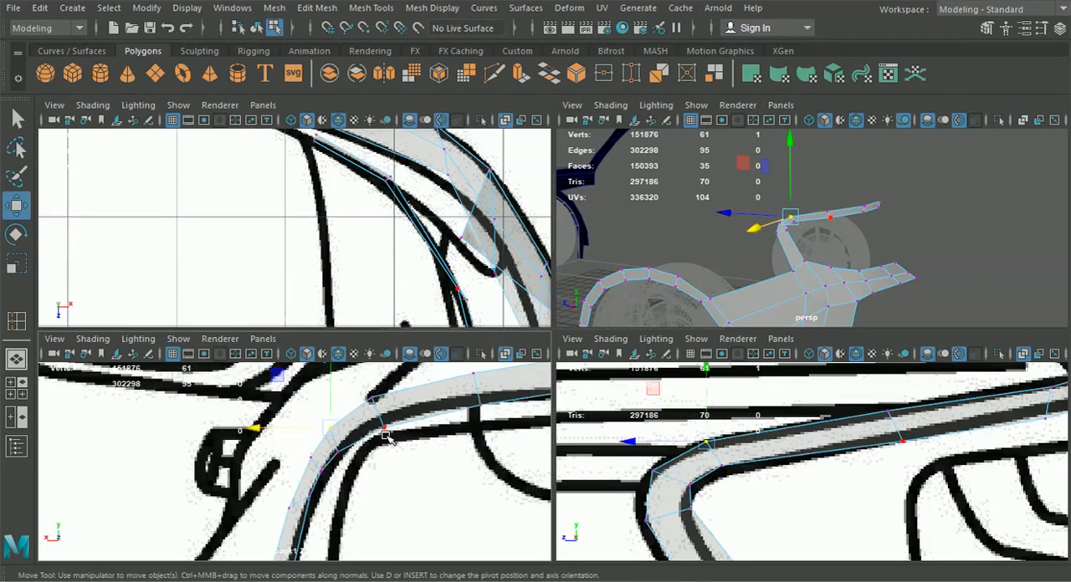
Fit the cross edges and individual vertices of the strip's long upper section to the blueprint line in the back view
{"action": "left_click", "coordinate": [384, 423], "text": "shift"}
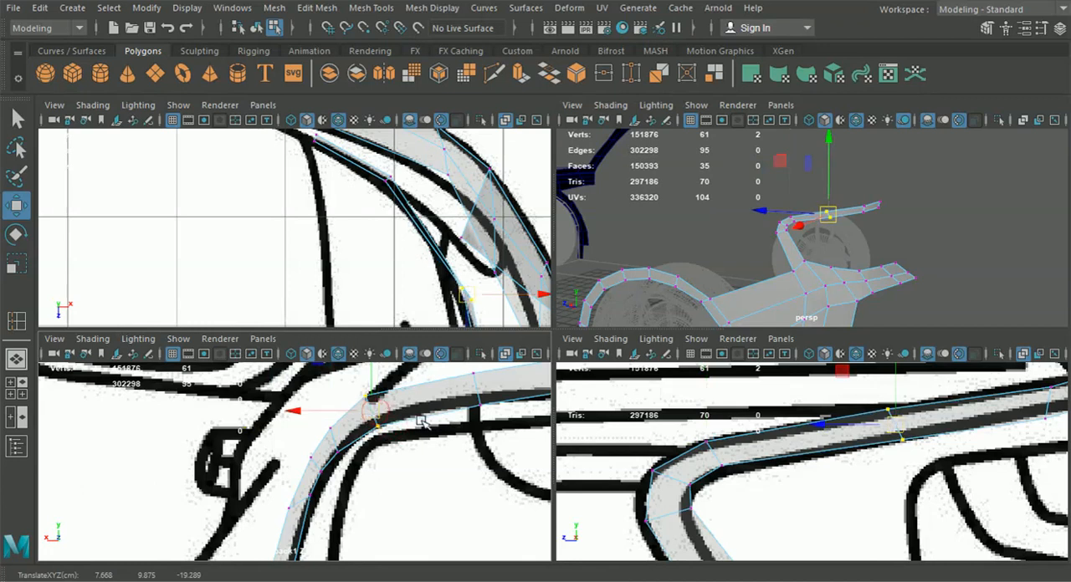
{"action": "middle_click_drag", "start_coordinate": [483, 433], "coordinate": [366, 455], "text": "alt"}
{"action": "left_click_drag", "start_coordinate": [327, 392], "coordinate": [350, 411]}
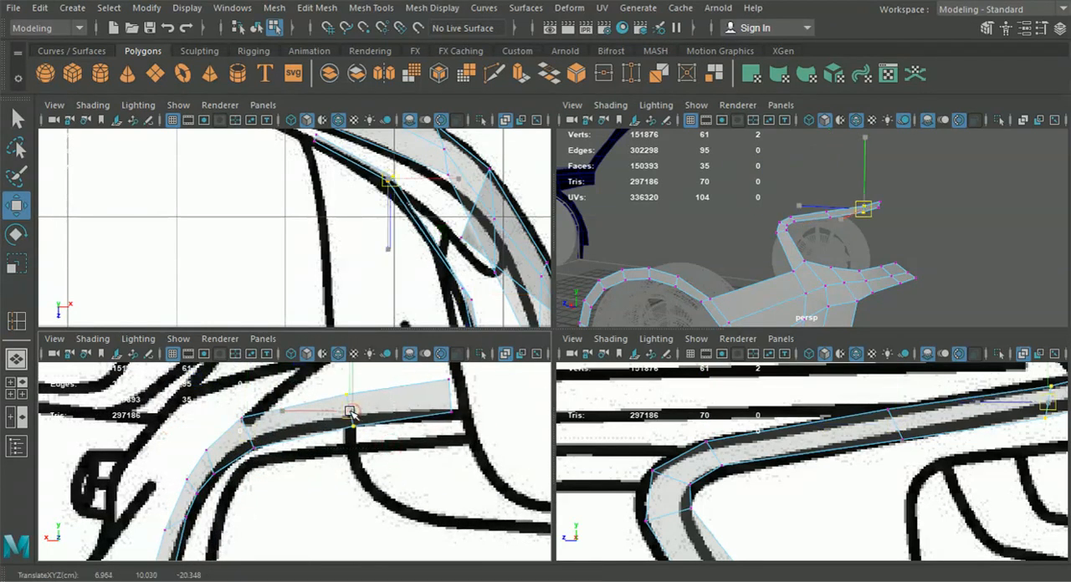
{"action": "middle_click_drag", "start_coordinate": [424, 416], "coordinate": [410, 456], "text": "alt"}
{"action": "left_click_drag", "start_coordinate": [470, 475], "coordinate": [446, 403]}
{"action": "middle_click_drag", "start_coordinate": [390, 449], "coordinate": [430, 449], "text": "alt"}
{"action": "left_click_drag", "start_coordinate": [391, 448], "coordinate": [370, 405]}
{"action": "middle_click_drag", "start_coordinate": [353, 414], "coordinate": [469, 399], "text": "alt"}
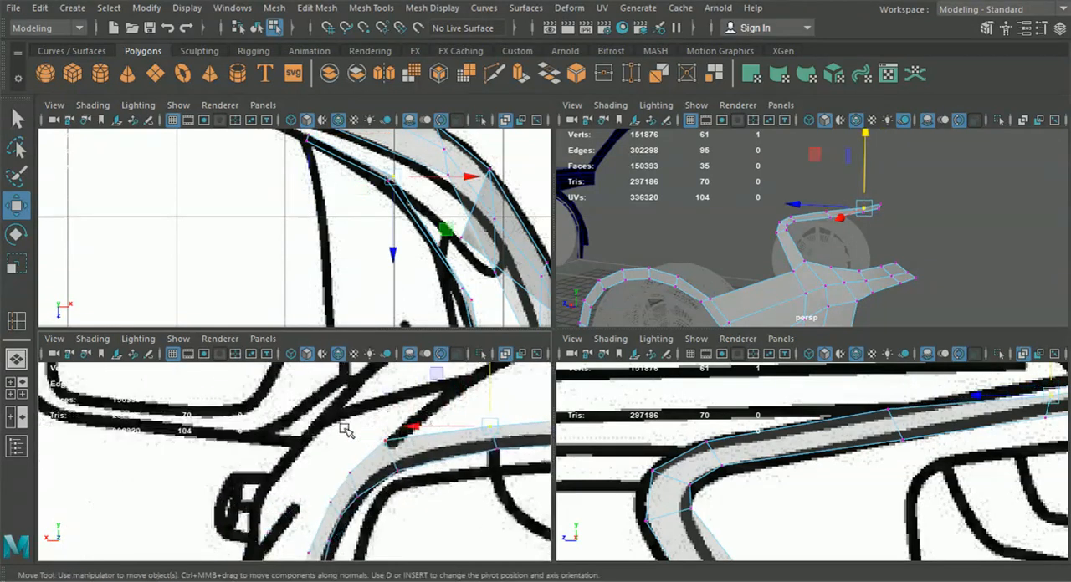
{"action": "left_click_drag", "start_coordinate": [344, 428], "coordinate": [405, 457]}
{"action": "left_click_drag", "start_coordinate": [385, 398], "coordinate": [388, 411]}
{"action": "scroll", "coordinate": [397, 434], "scroll_direction": "down", "scroll_amount": 5}
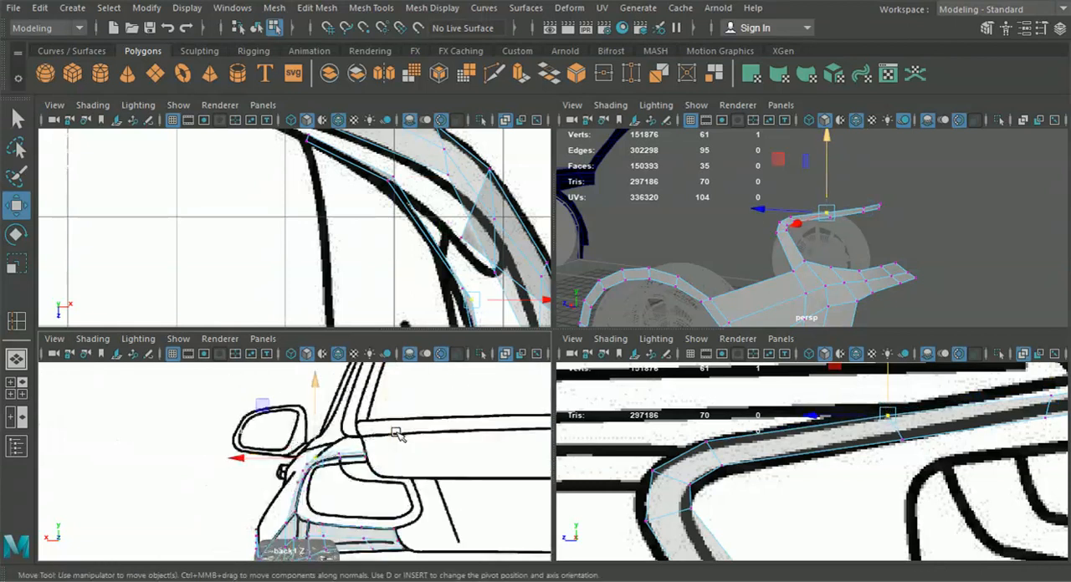
Return to object selection and examine the tail-light strip and rear side panel from several angles in perspective
{"action": "left_click", "coordinate": [256, 28]}
{"action": "key", "text": "space"}
{"action": "left_click_drag", "start_coordinate": [810, 365], "coordinate": [735, 374], "text": "alt"}
{"action": "scroll", "coordinate": [634, 385], "scroll_direction": "up", "scroll_amount": 3}
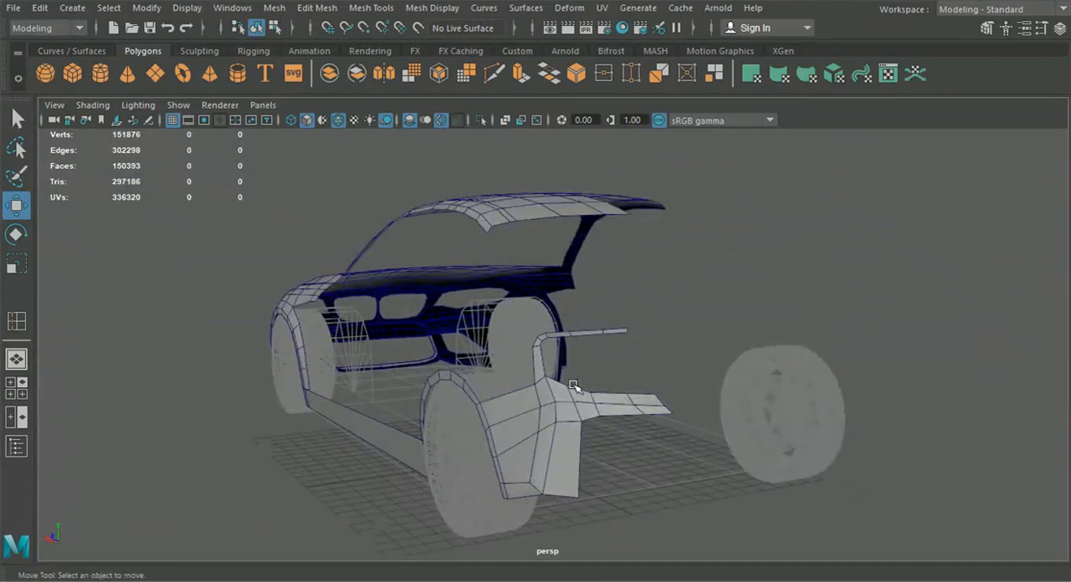
{"action": "scroll", "coordinate": [585, 368], "scroll_direction": "up", "scroll_amount": 5}
{"action": "left_click_drag", "start_coordinate": [609, 349], "coordinate": [644, 374], "text": "alt"}
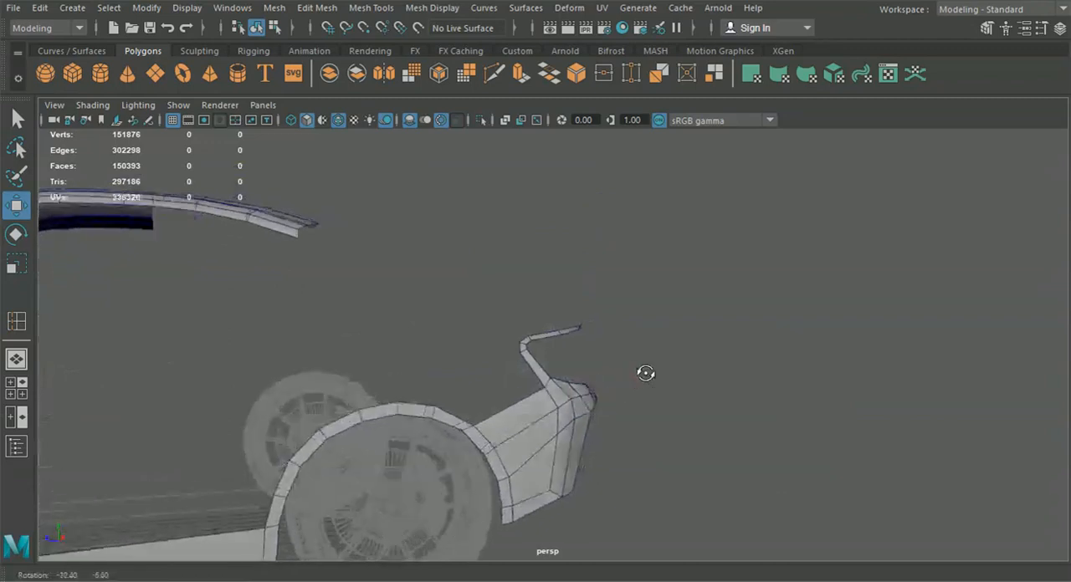
{"action": "scroll", "coordinate": [645, 373], "scroll_direction": "down", "scroll_amount": 8}
{"action": "left_click_drag", "start_coordinate": [519, 393], "coordinate": [573, 403], "text": "alt"}
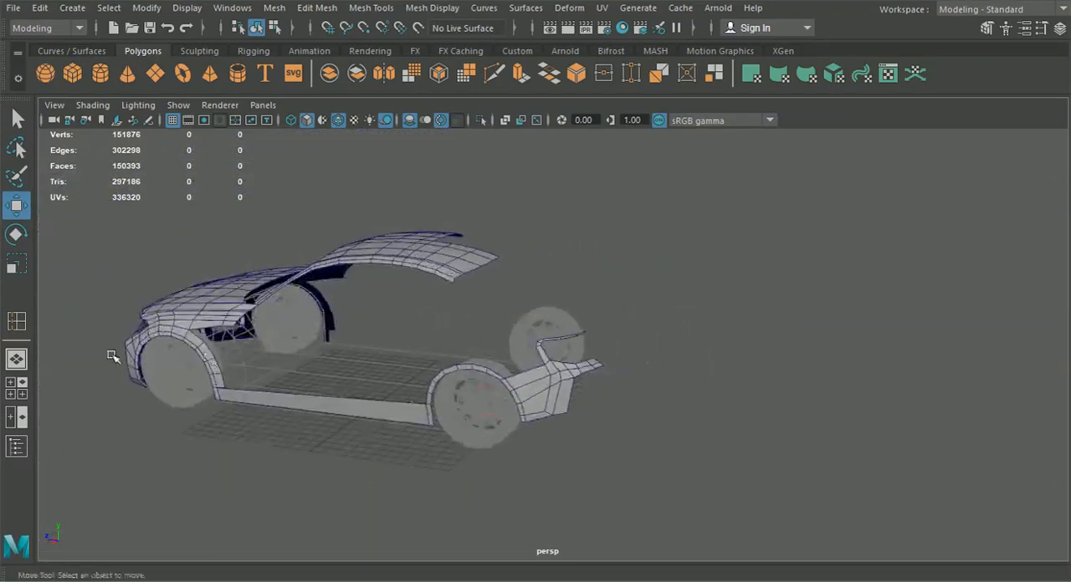
{"action": "left_click", "coordinate": [18, 387]}
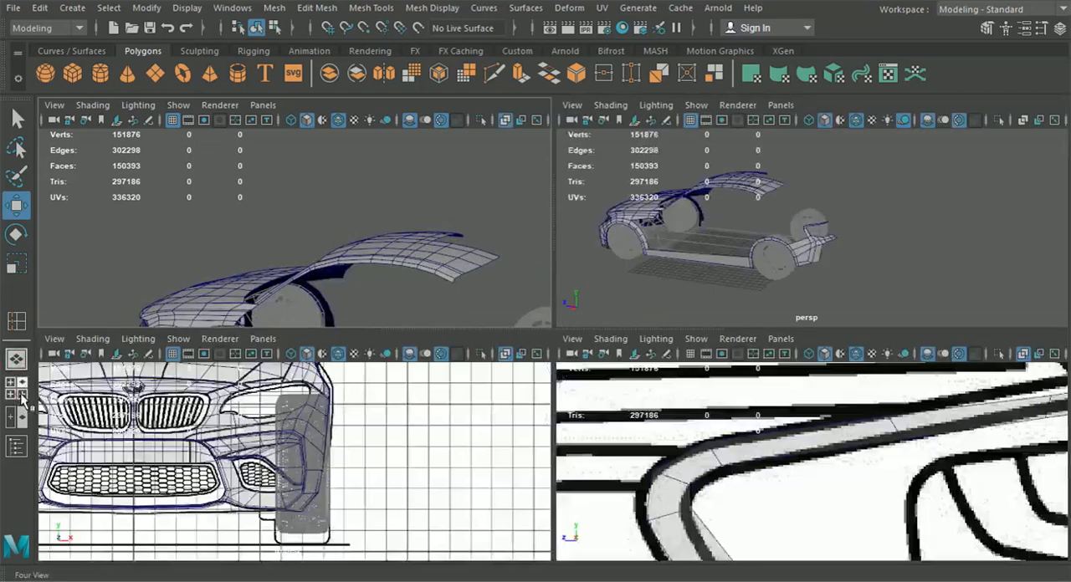
Move the strip's end vertices and the neighbouring cross edge onto the blueprint line beside the boot lid in the side view
{"action": "key", "text": "space"}
{"action": "scroll", "coordinate": [800, 484], "scroll_direction": "down", "scroll_amount": 5}
{"action": "middle_click_drag", "start_coordinate": [801, 483], "coordinate": [690, 483], "text": "alt"}
{"action": "middle_click_drag", "start_coordinate": [621, 481], "coordinate": [553, 507], "text": "alt"}
{"action": "scroll", "coordinate": [567, 449], "scroll_direction": "up", "scroll_amount": 3}
{"action": "left_click", "coordinate": [547, 363]}
{"action": "right_click_drag", "start_coordinate": [553, 360], "coordinate": [489, 122]}
{"action": "scroll", "coordinate": [542, 328], "scroll_direction": "up", "scroll_amount": 3}
{"action": "scroll", "coordinate": [540, 364], "scroll_direction": "up", "scroll_amount": 2}
{"action": "left_click_drag", "start_coordinate": [536, 357], "coordinate": [536, 352]}
{"action": "left_click_drag", "start_coordinate": [590, 376], "coordinate": [586, 371]}
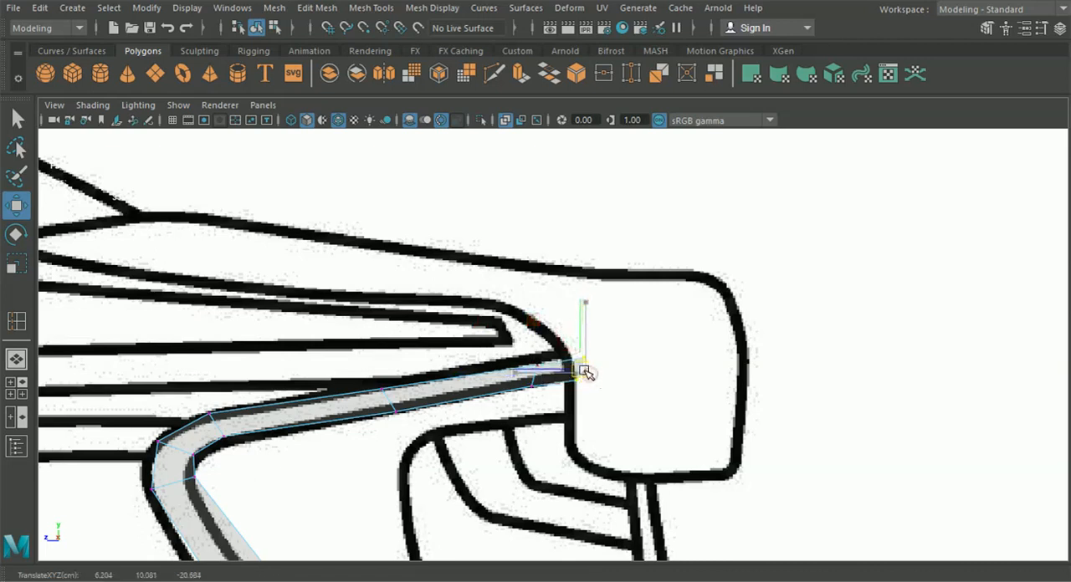
{"action": "scroll", "coordinate": [597, 392], "scroll_direction": "up", "scroll_amount": 2}
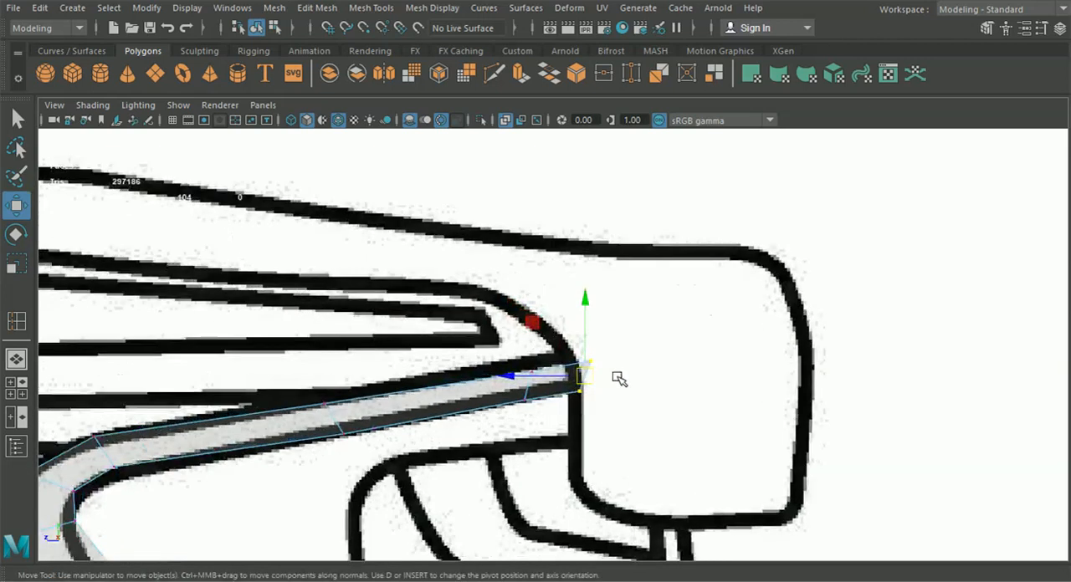
{"action": "left_click_drag", "start_coordinate": [590, 368], "coordinate": [532, 374]}
{"action": "left_click", "coordinate": [532, 373]}
{"action": "scroll", "coordinate": [537, 429], "scroll_direction": "down", "scroll_amount": 6}
Bridge an upper rear edge of the wheel arch to the front edge of the tail-light strip and check the new face in perspective
{"action": "mouse_move", "coordinate": [475, 460]}
{"action": "middle_mouse_down", "text": "alt"}
{"action": "mouse_move", "coordinate": [536, 429]}
{"action": "mouse_move", "coordinate": [584, 424]}
{"action": "middle_mouse_up", "text": "alt"}
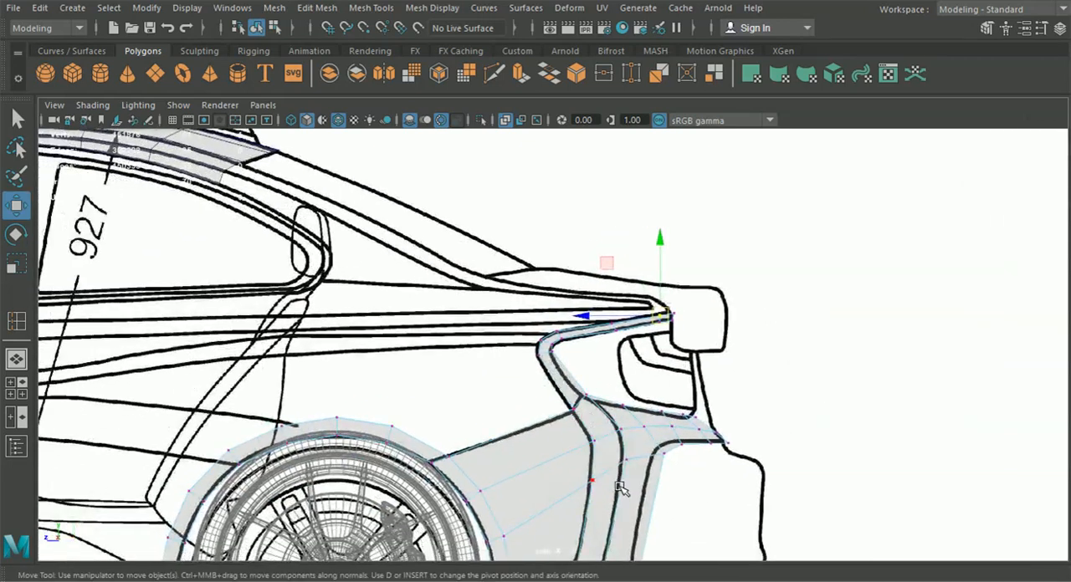
{"action": "middle_click_drag", "start_coordinate": [565, 476], "coordinate": [593, 457], "text": "alt"}
{"action": "middle_click_drag", "start_coordinate": [526, 424], "coordinate": [551, 406], "text": "alt"}
{"action": "right_click_drag", "start_coordinate": [622, 344], "coordinate": [630, 73]}
{"action": "left_click", "coordinate": [476, 402], "text": "shift"}
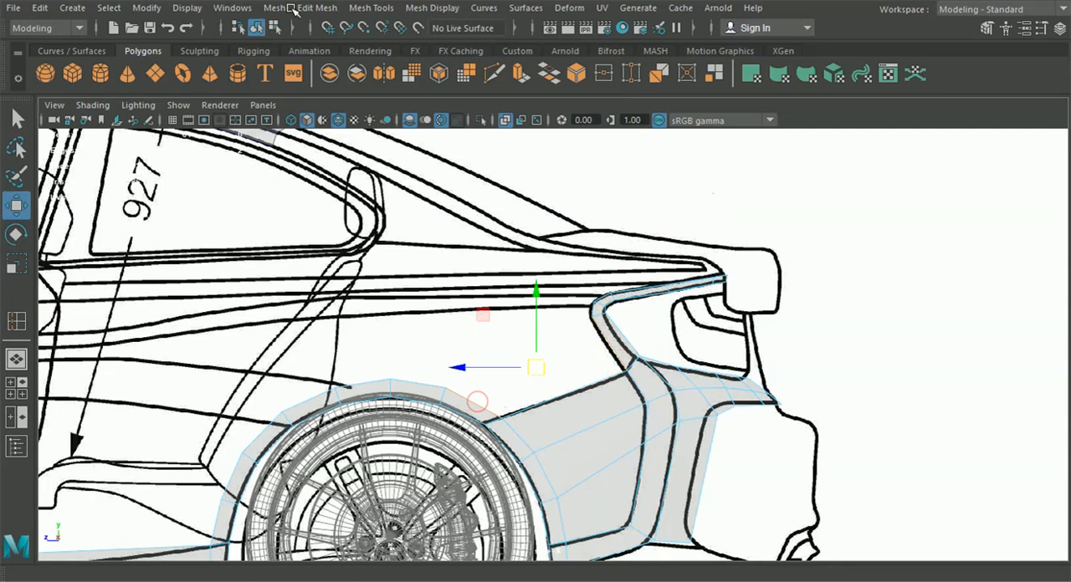
{"action": "left_click", "coordinate": [317, 7]}
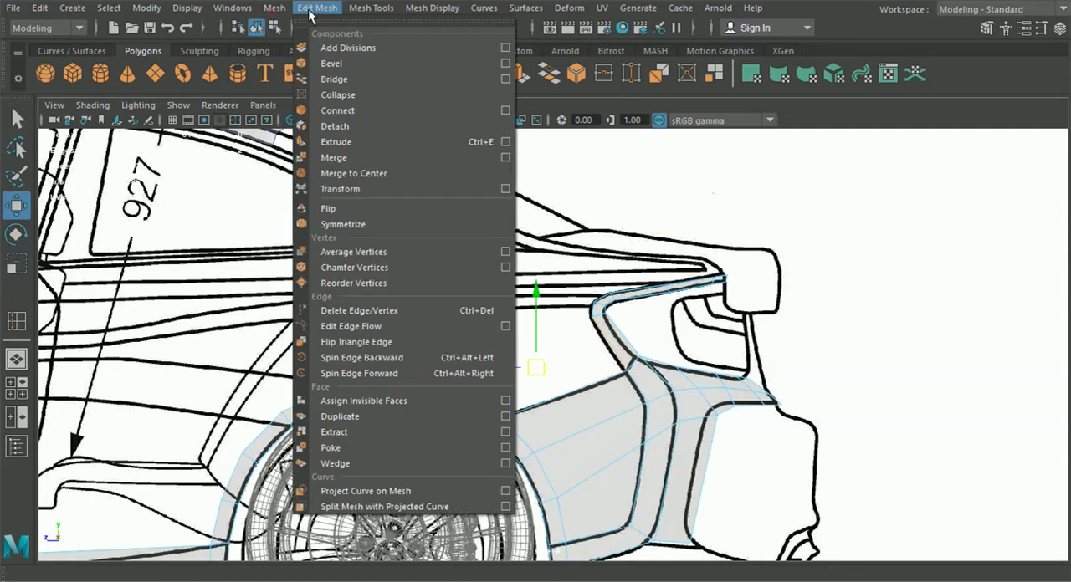
{"action": "left_click", "coordinate": [348, 78]}
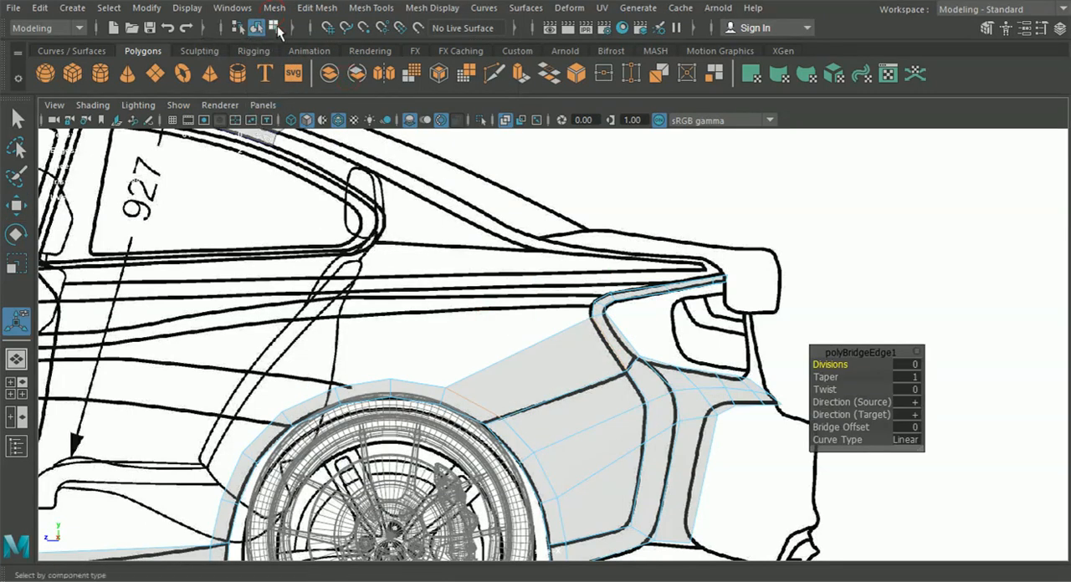
{"action": "left_click", "coordinate": [15, 358]}
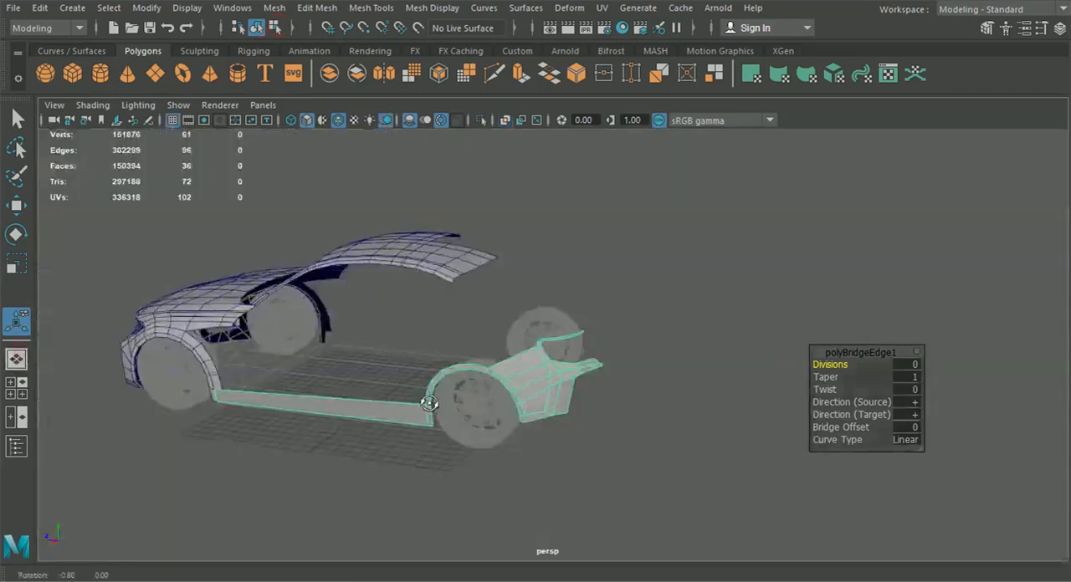
{"action": "left_click", "coordinate": [633, 450]}
{"action": "left_click_drag", "start_coordinate": [633, 450], "coordinate": [406, 450], "text": "alt"}
{"action": "left_click", "coordinate": [14, 389]}
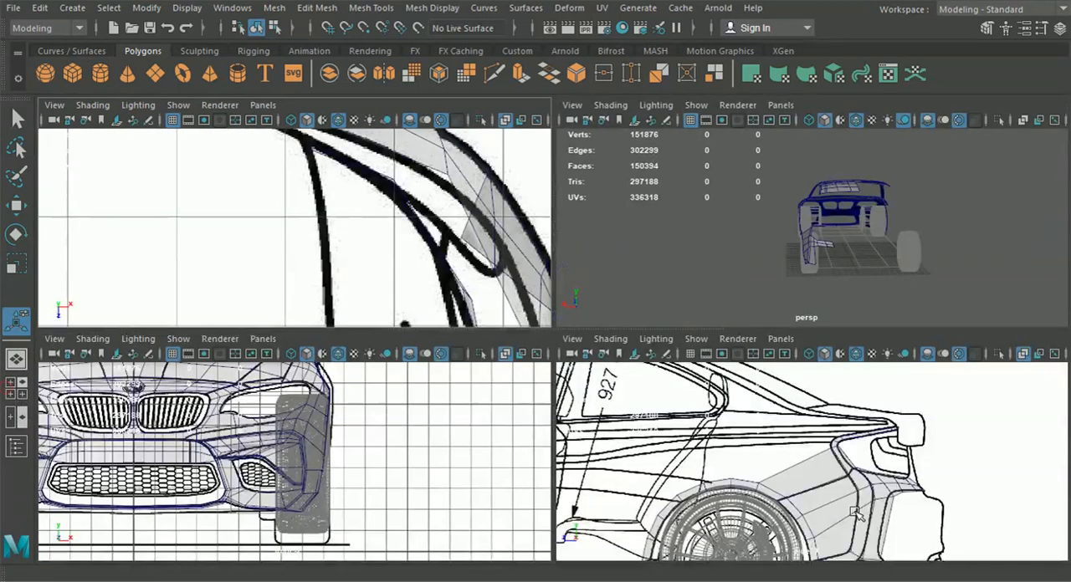
Extrude the lower edges of the rear side panel behind the wheel downward in the side view
{"action": "key", "text": "space"}
{"action": "middle_click_drag", "start_coordinate": [825, 514], "coordinate": [797, 395], "text": "alt"}
{"action": "left_click", "coordinate": [567, 372]}
{"action": "right_click_drag", "start_coordinate": [562, 121], "coordinate": [564, 85]}
{"action": "scroll", "coordinate": [556, 410], "scroll_direction": "up", "scroll_amount": 4}
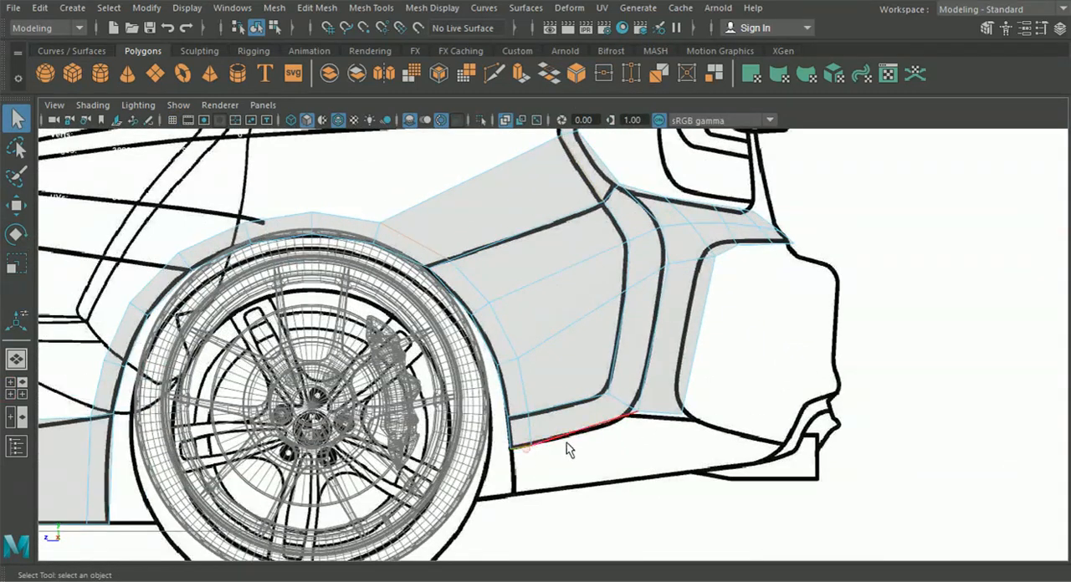
{"action": "key", "text": "ctrl+e"}
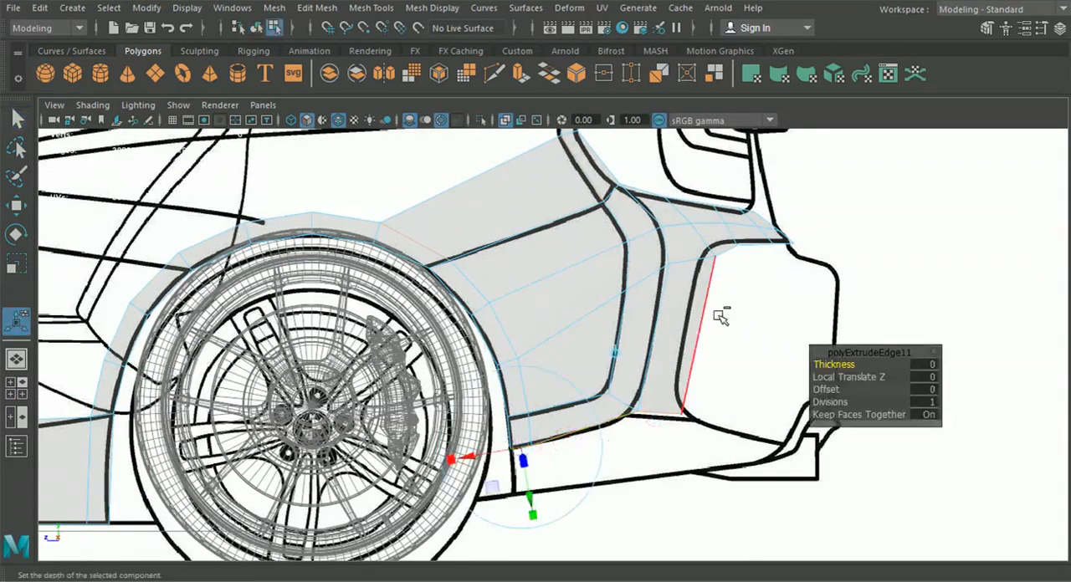
{"action": "left_click", "coordinate": [615, 356]}
{"action": "left_click_drag", "start_coordinate": [597, 376], "coordinate": [601, 426]}
Move the bottom vertices of the extruded strip onto the bumper's lower blueprint line in the side view
{"action": "right_click_drag", "start_coordinate": [625, 414], "coordinate": [541, 118]}
{"action": "scroll", "coordinate": [634, 452], "scroll_direction": "up", "scroll_amount": 3}
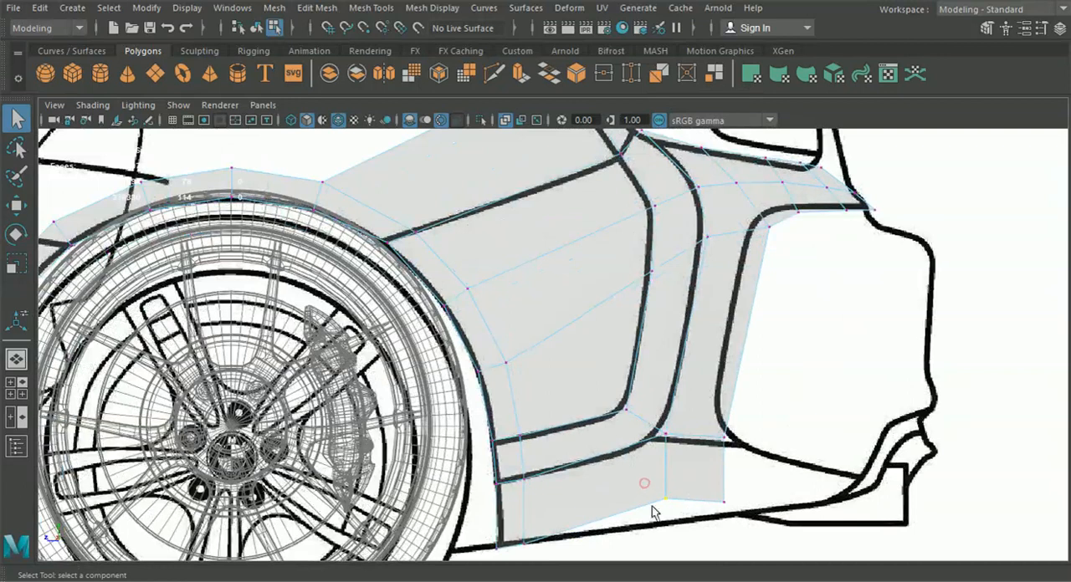
{"action": "left_click", "coordinate": [25, 205]}
{"action": "middle_click_drag", "start_coordinate": [590, 383], "coordinate": [542, 278], "text": "alt"}
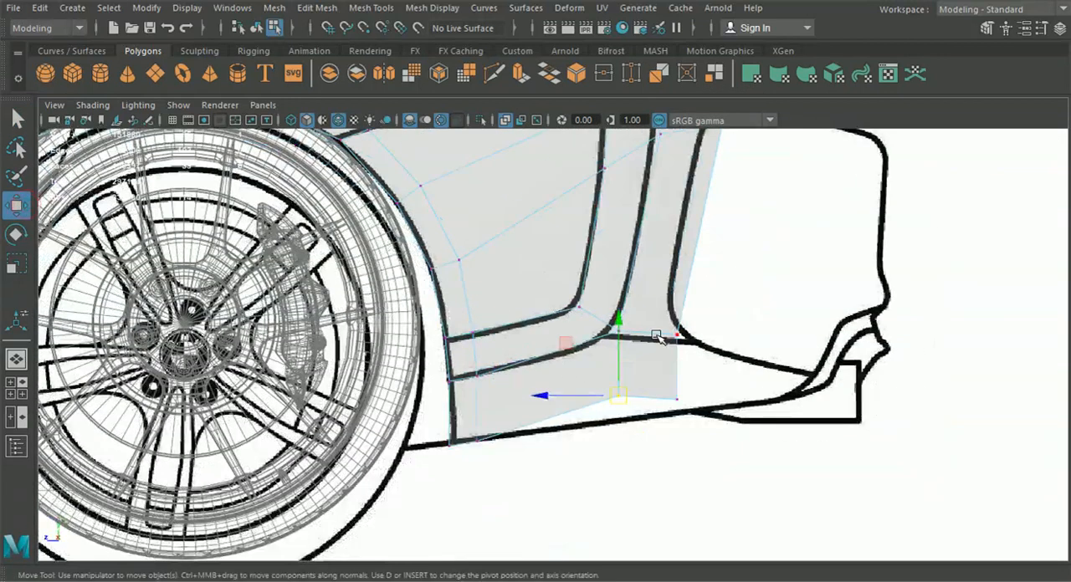
{"action": "left_click_drag", "start_coordinate": [619, 391], "coordinate": [697, 415]}
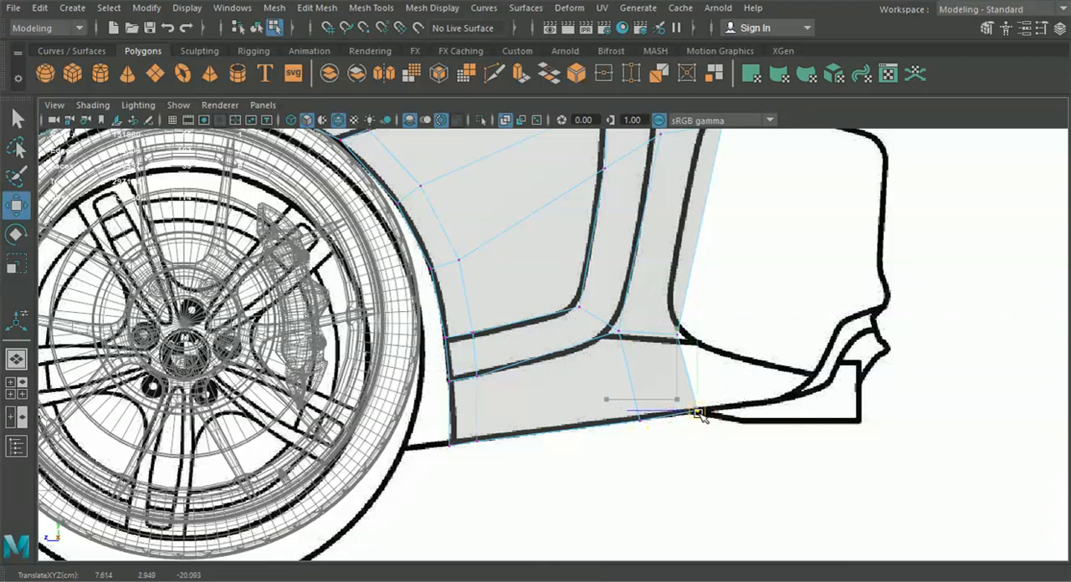
{"action": "left_click_drag", "start_coordinate": [779, 471], "coordinate": [573, 383]}
{"action": "scroll", "coordinate": [466, 483], "scroll_direction": "up", "scroll_amount": 5}
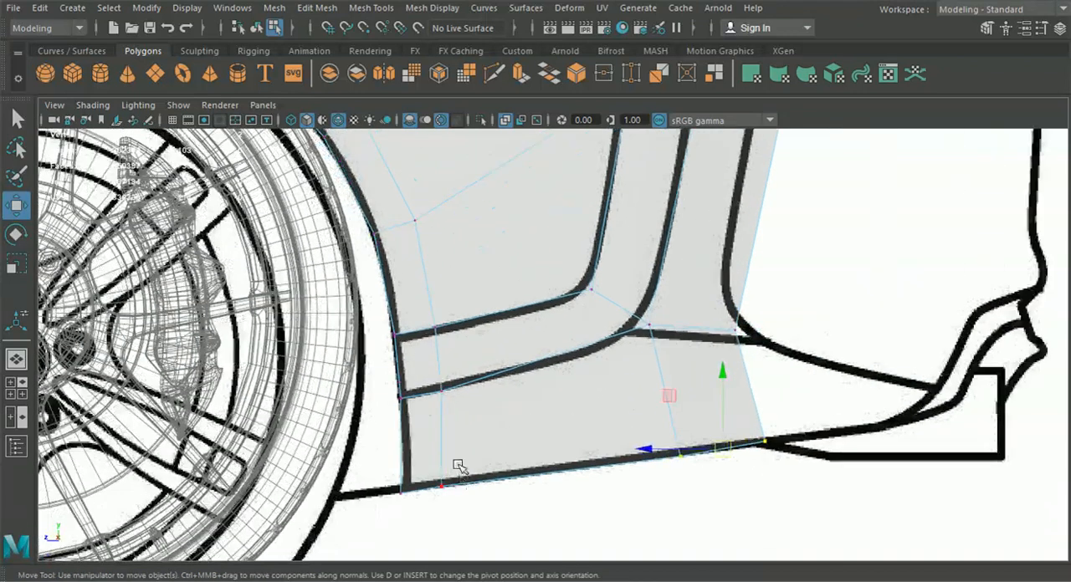
{"action": "middle_click_drag", "start_coordinate": [446, 522], "coordinate": [470, 440], "text": "alt"}
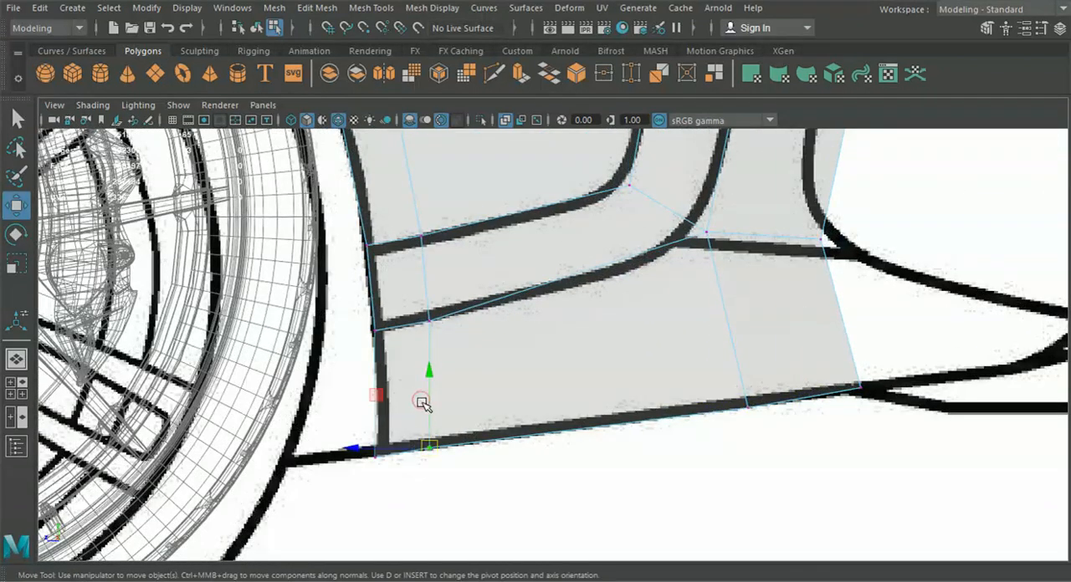
{"action": "left_click_drag", "start_coordinate": [426, 377], "coordinate": [429, 377]}
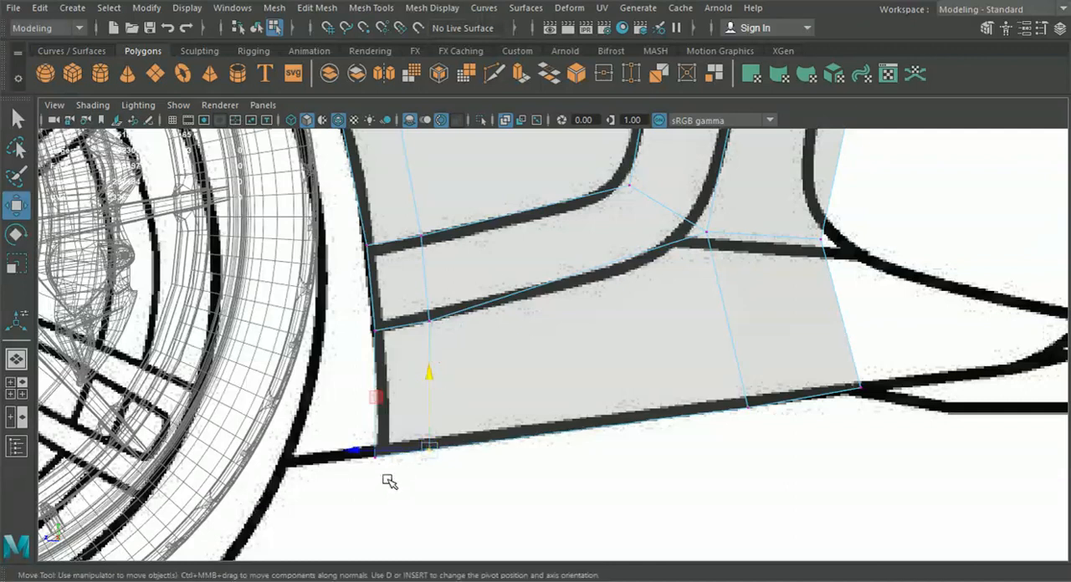
{"action": "left_click_drag", "start_coordinate": [375, 454], "coordinate": [381, 459]}
{"action": "left_click_drag", "start_coordinate": [925, 469], "coordinate": [682, 358]}
Set the front view panel to the back view and shift the strip's bottom vertices inward toward the lower bumper line
{"action": "left_click_drag", "start_coordinate": [323, 414], "coordinate": [486, 492], "text": "shift"}
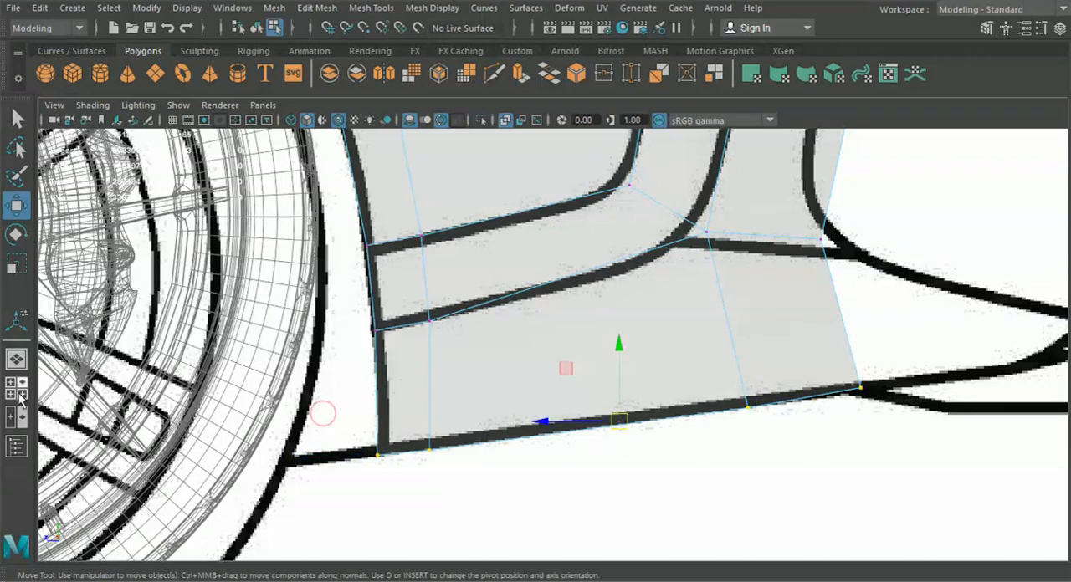
{"action": "left_click", "coordinate": [21, 397]}
{"action": "left_click", "coordinate": [262, 338]}
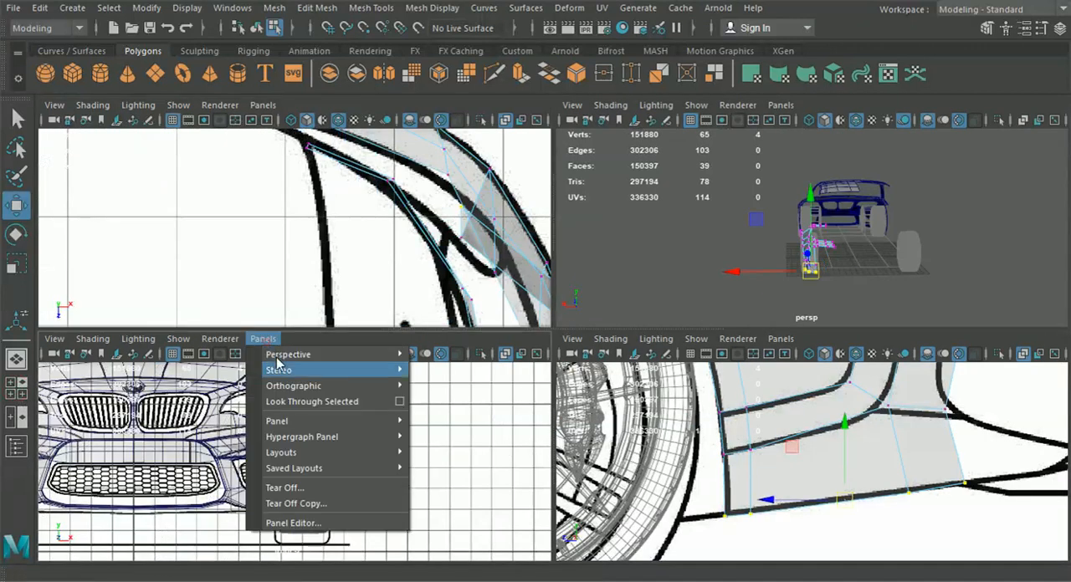
{"action": "mouse_move", "coordinate": [318, 388]}
{"action": "left_click", "coordinate": [474, 391]}
{"action": "scroll", "coordinate": [389, 487], "scroll_direction": "up", "scroll_amount": 10}
{"action": "scroll", "coordinate": [387, 486], "scroll_direction": "up", "scroll_amount": 2}
{"action": "left_click_drag", "start_coordinate": [281, 495], "coordinate": [380, 493]}
{"action": "middle_click_drag", "start_coordinate": [342, 474], "coordinate": [336, 485], "text": "alt"}
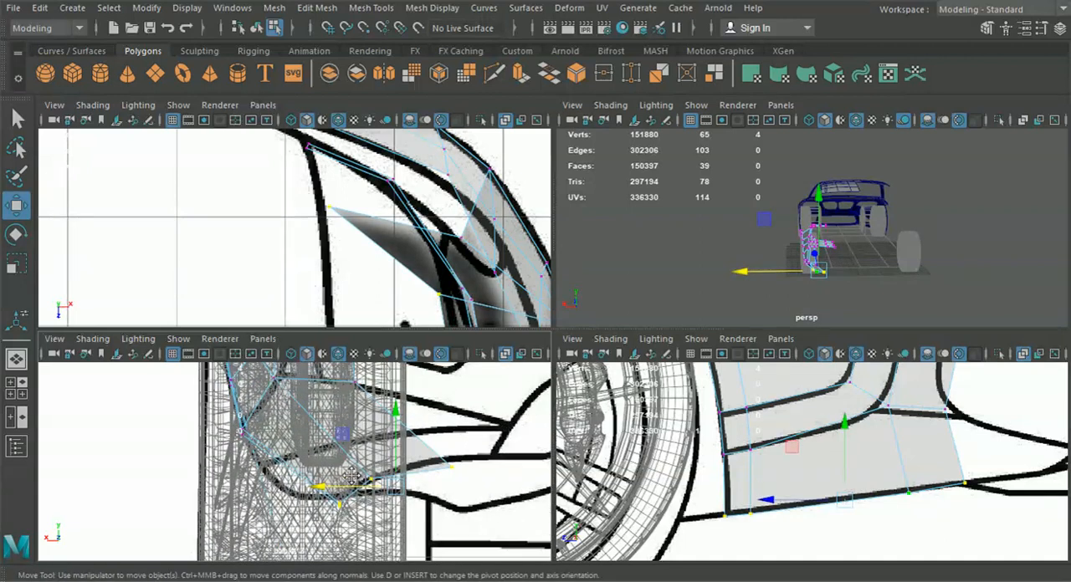
{"action": "left_click_drag", "start_coordinate": [395, 448], "coordinate": [396, 445]}
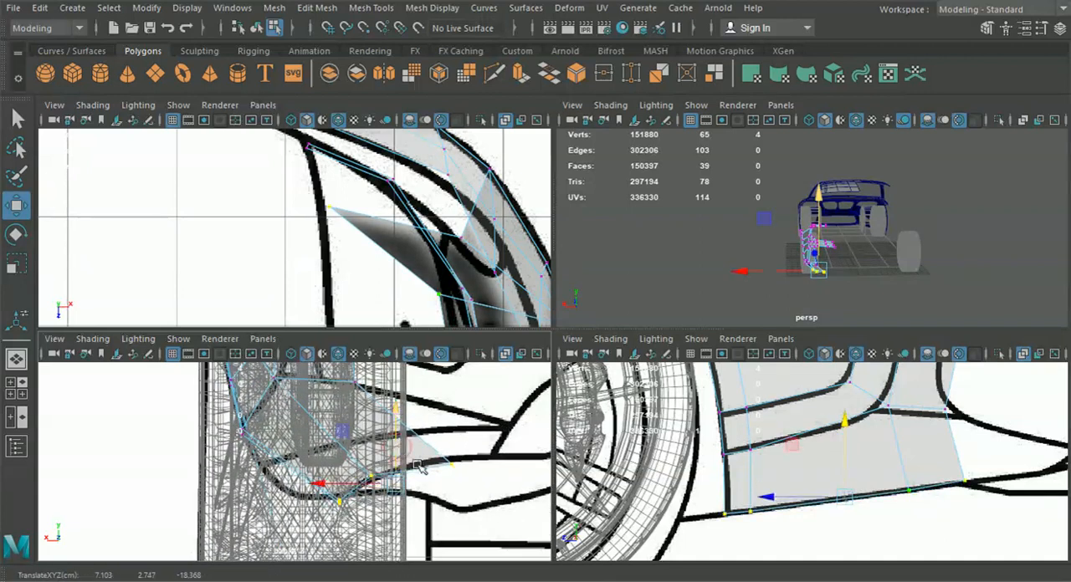
{"action": "scroll", "coordinate": [416, 488], "scroll_direction": "up", "scroll_amount": 2}
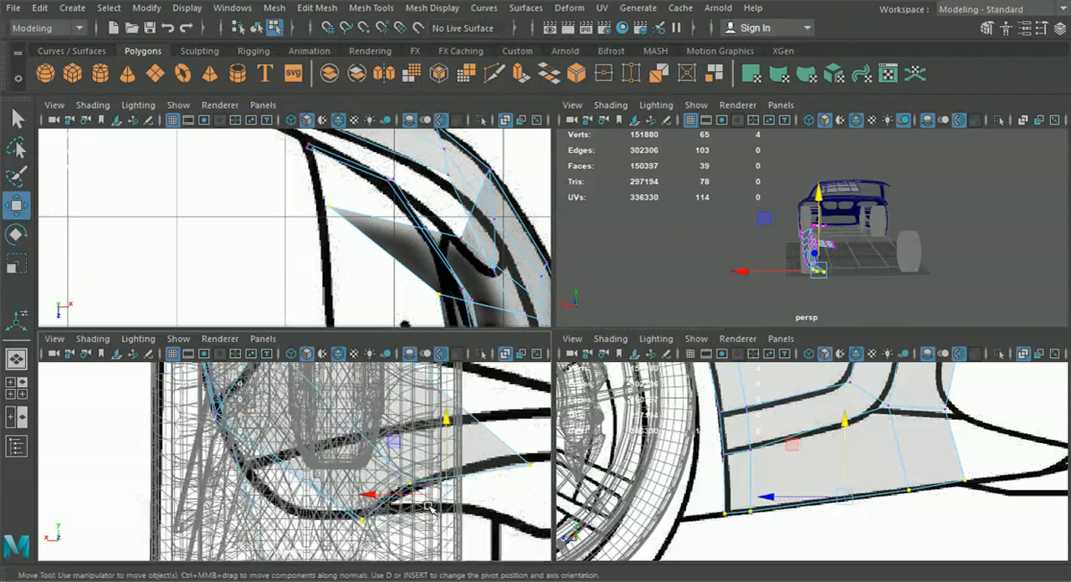
Fit the strip's individual lower vertices to the curved bumper line in the back view
{"action": "left_click_drag", "start_coordinate": [393, 469], "coordinate": [425, 496]}
{"action": "left_click_drag", "start_coordinate": [354, 483], "coordinate": [366, 484]}
{"action": "middle_click_drag", "start_coordinate": [366, 483], "coordinate": [244, 484], "text": "alt"}
{"action": "left_click_drag", "start_coordinate": [471, 504], "coordinate": [359, 443]}
{"action": "left_click_drag", "start_coordinate": [409, 471], "coordinate": [379, 471]}
{"action": "middle_click_drag", "start_coordinate": [379, 472], "coordinate": [451, 530], "text": "alt"}
{"action": "left_click_drag", "start_coordinate": [450, 529], "coordinate": [451, 527]}
{"action": "middle_click_drag", "start_coordinate": [451, 527], "coordinate": [458, 520], "text": "alt"}
Insert a lengthwise edge loop through the middle of the extruded lower strip
{"action": "left_click", "coordinate": [371, 8]}
{"action": "left_click", "coordinate": [394, 127]}
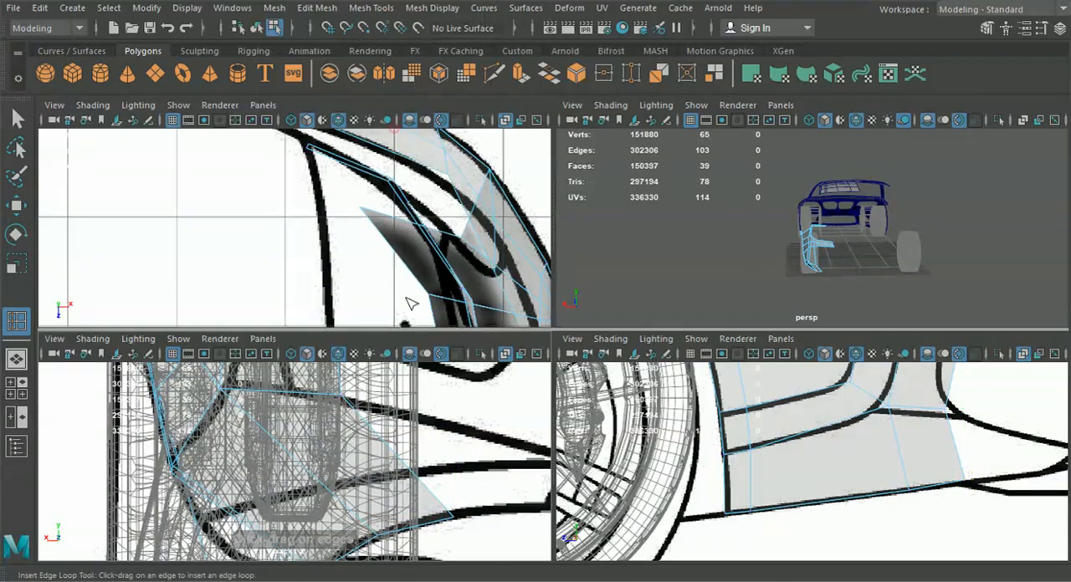
{"action": "left_click_drag", "start_coordinate": [412, 471], "coordinate": [411, 468]}
{"action": "middle_click_drag", "start_coordinate": [370, 469], "coordinate": [399, 392], "text": "alt"}
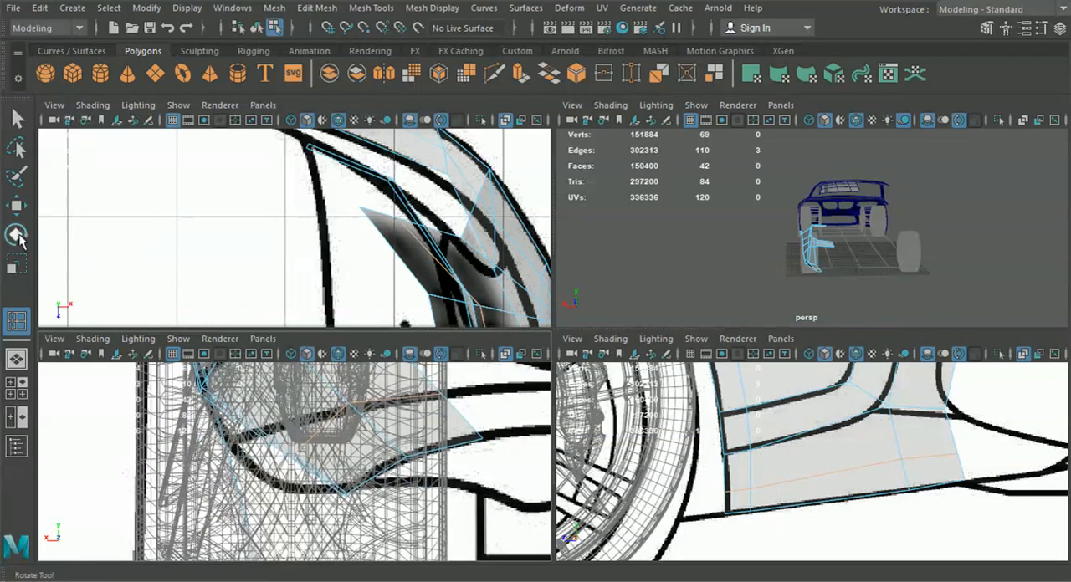
Move the new loop's vertices onto the bumper blueprint line in the back view and adjust them in the side view
{"action": "left_click", "coordinate": [16, 207]}
{"action": "right_click_drag", "start_coordinate": [344, 446], "coordinate": [258, 125]}
{"action": "left_click_drag", "start_coordinate": [274, 425], "coordinate": [324, 496]}
{"action": "left_click_drag", "start_coordinate": [297, 453], "coordinate": [234, 442]}
{"action": "middle_click_drag", "start_coordinate": [324, 421], "coordinate": [311, 452], "text": "alt"}
{"action": "left_click", "coordinate": [313, 413]}
{"action": "left_click_drag", "start_coordinate": [314, 413], "coordinate": [336, 440]}
{"action": "middle_click_drag", "start_coordinate": [441, 420], "coordinate": [399, 424], "text": "alt"}
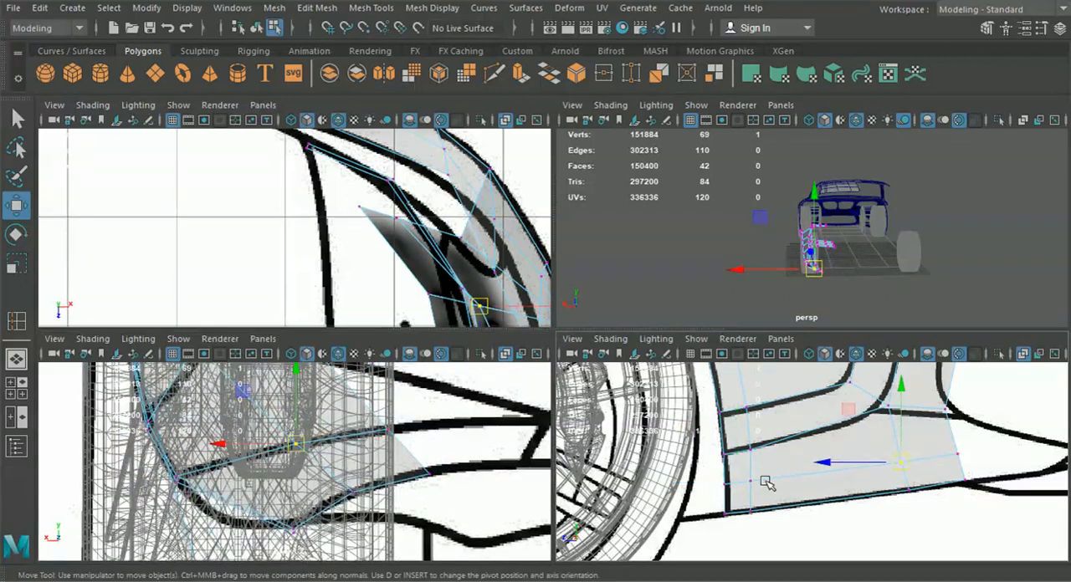
{"action": "middle_click_drag", "start_coordinate": [926, 479], "coordinate": [834, 481], "text": "alt"}
{"action": "scroll", "coordinate": [790, 485], "scroll_direction": "up", "scroll_amount": 2}
{"action": "left_click_drag", "start_coordinate": [814, 430], "coordinate": [884, 418]}
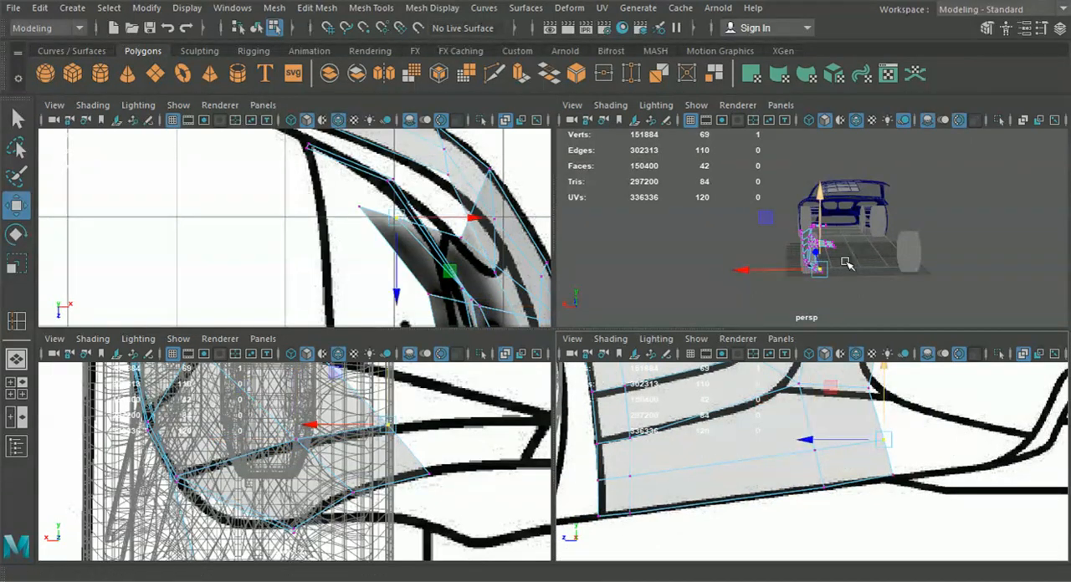
Return to object selection and examine the rear side panel and its lower strip from several angles in perspective
{"action": "key", "text": "space"}
{"action": "scroll", "coordinate": [684, 337], "scroll_direction": "up", "scroll_amount": 3}
{"action": "left_click_drag", "start_coordinate": [683, 337], "coordinate": [876, 328], "text": "alt"}
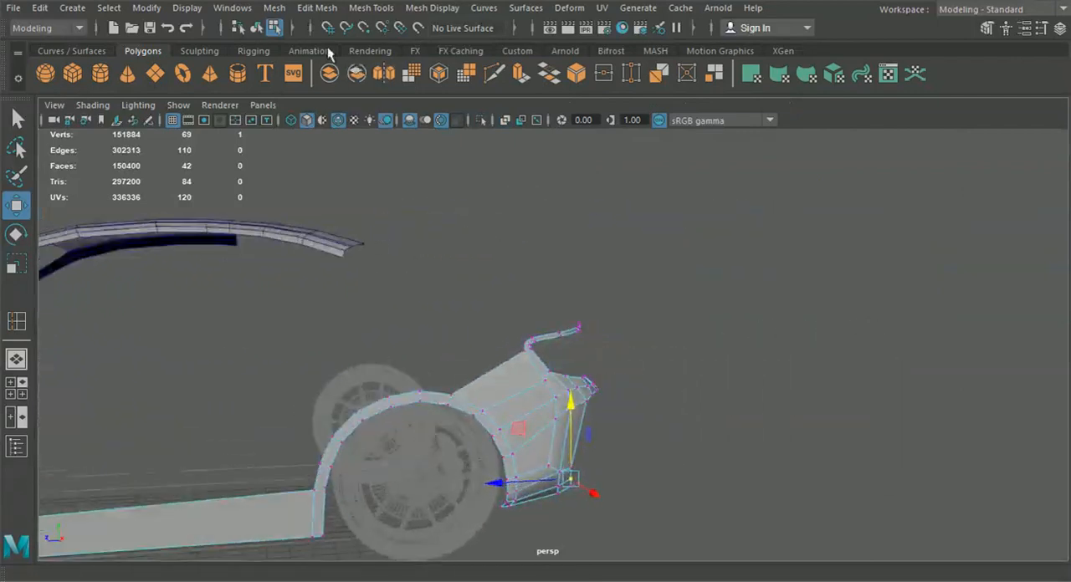
{"action": "left_click", "coordinate": [257, 29]}
{"action": "left_click", "coordinate": [810, 369]}
{"action": "scroll", "coordinate": [641, 390], "scroll_direction": "up", "scroll_amount": 6}
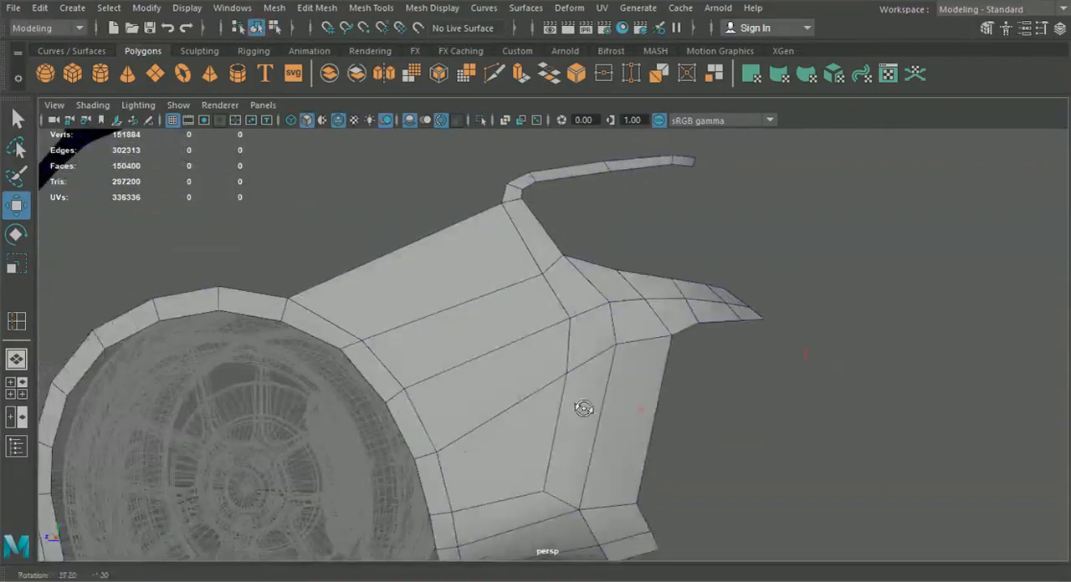
{"action": "middle_click_drag", "start_coordinate": [519, 505], "coordinate": [476, 486], "text": "alt"}
{"action": "scroll", "coordinate": [520, 500], "scroll_direction": "down", "scroll_amount": 2}
{"action": "left_click_drag", "start_coordinate": [519, 500], "coordinate": [462, 506], "text": "alt"}
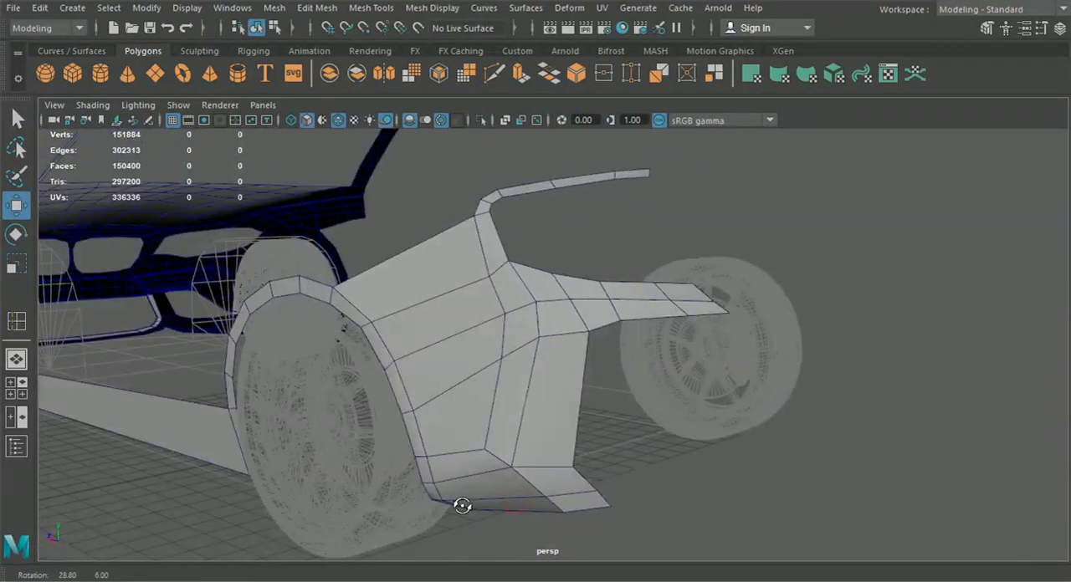
{"action": "left_click_drag", "start_coordinate": [462, 506], "coordinate": [541, 498], "text": "alt"}
{"action": "middle_click_drag", "start_coordinate": [500, 502], "coordinate": [568, 373], "text": "alt"}
{"action": "scroll", "coordinate": [568, 374], "scroll_direction": "up", "scroll_amount": 3}
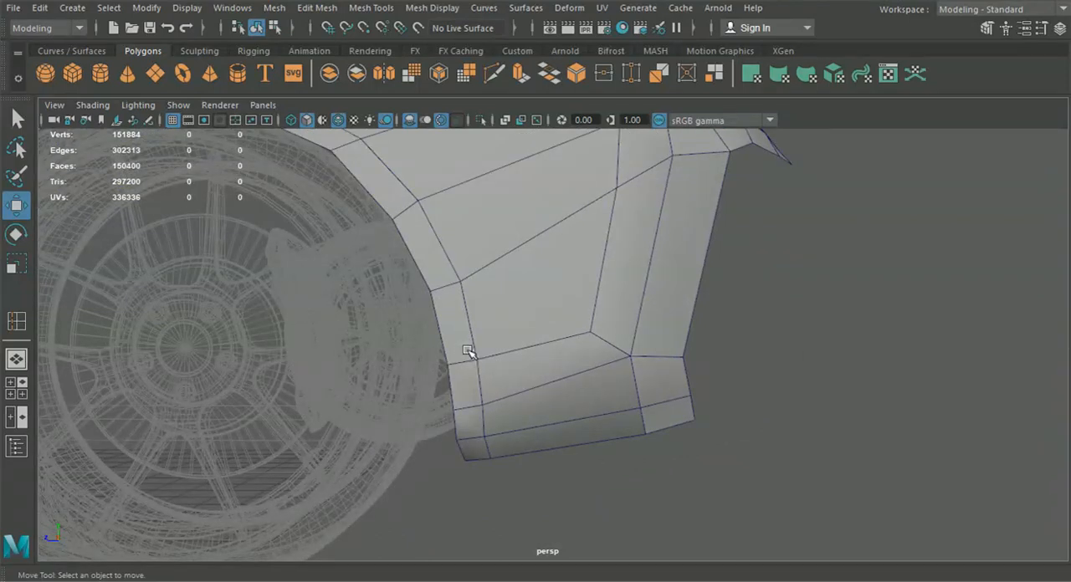
Cut a diagonal edge across the lower rear corner of the wheel arch and delete the short cross edge with its leftover vertex
{"action": "left_click", "coordinate": [495, 75]}
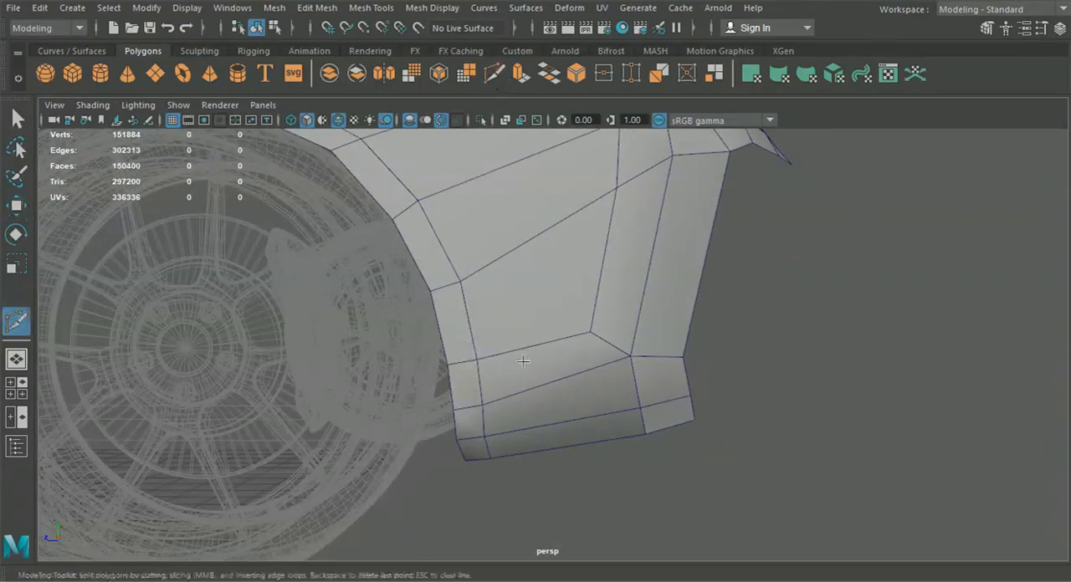
{"action": "left_click", "coordinate": [476, 360]}
{"action": "left_click", "coordinate": [460, 416]}
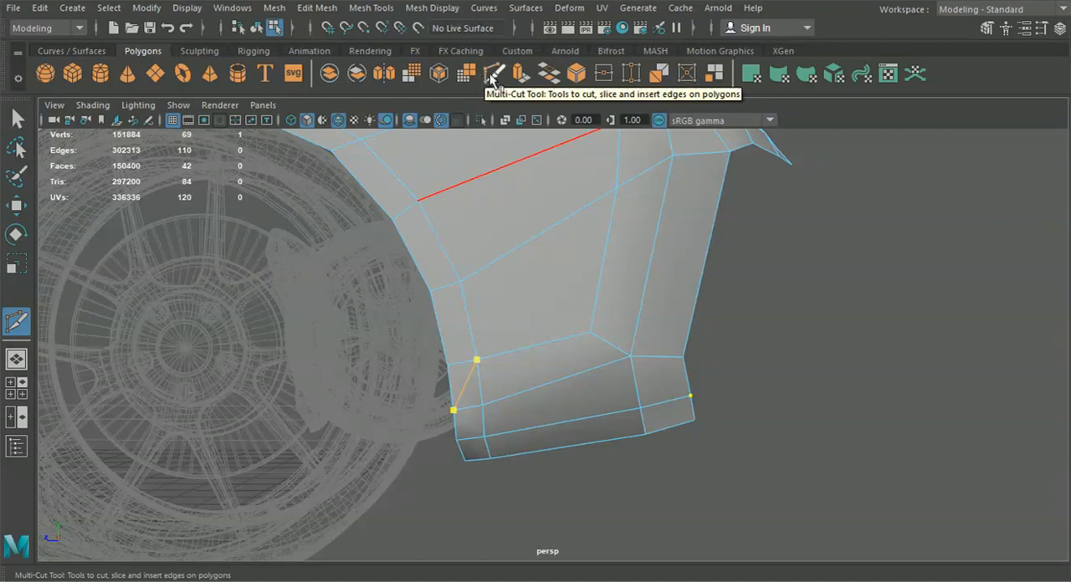
{"action": "right_click", "coordinate": [550, 268]}
{"action": "left_click", "coordinate": [549, 298]}
{"action": "left_click", "coordinate": [20, 119]}
{"action": "right_click_drag", "start_coordinate": [536, 357], "coordinate": [527, 85]}
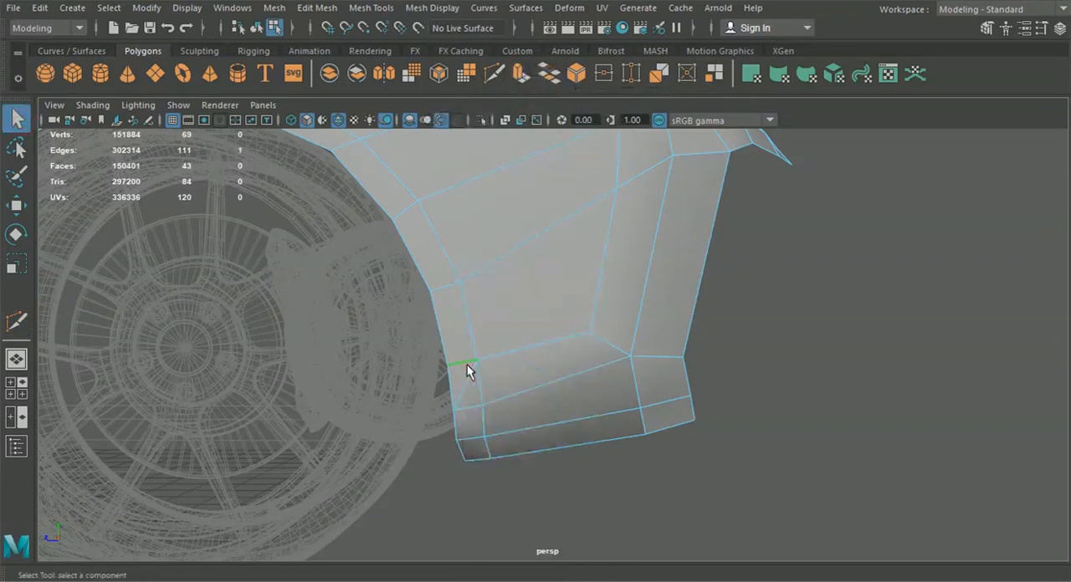
{"action": "left_click", "coordinate": [467, 322]}
{"action": "right_click_drag", "start_coordinate": [393, 159], "coordinate": [433, 311]}
{"action": "left_click_drag", "start_coordinate": [456, 373], "coordinate": [461, 406]}
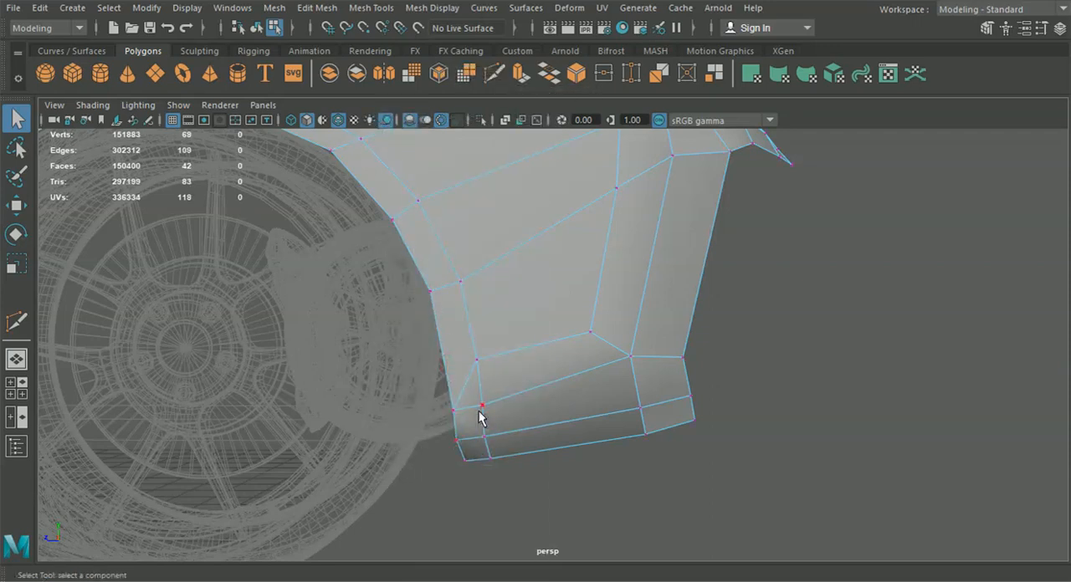
Delete the short vertical edges beside the lower wheel arch edge and the leftover vertices on the strip's lengthwise edges
{"action": "right_click_drag", "start_coordinate": [483, 382], "coordinate": [484, 73]}
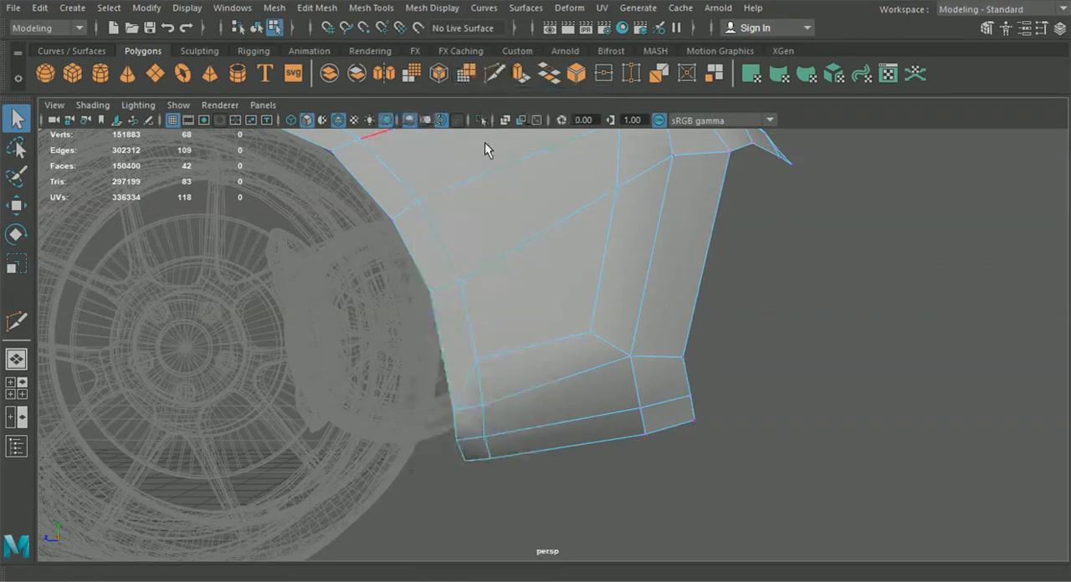
{"action": "key", "text": "Delete"}
{"action": "double_click", "coordinate": [483, 413]}
{"action": "key", "text": "Delete"}
{"action": "right_click_drag", "start_coordinate": [506, 406], "coordinate": [442, 118]}
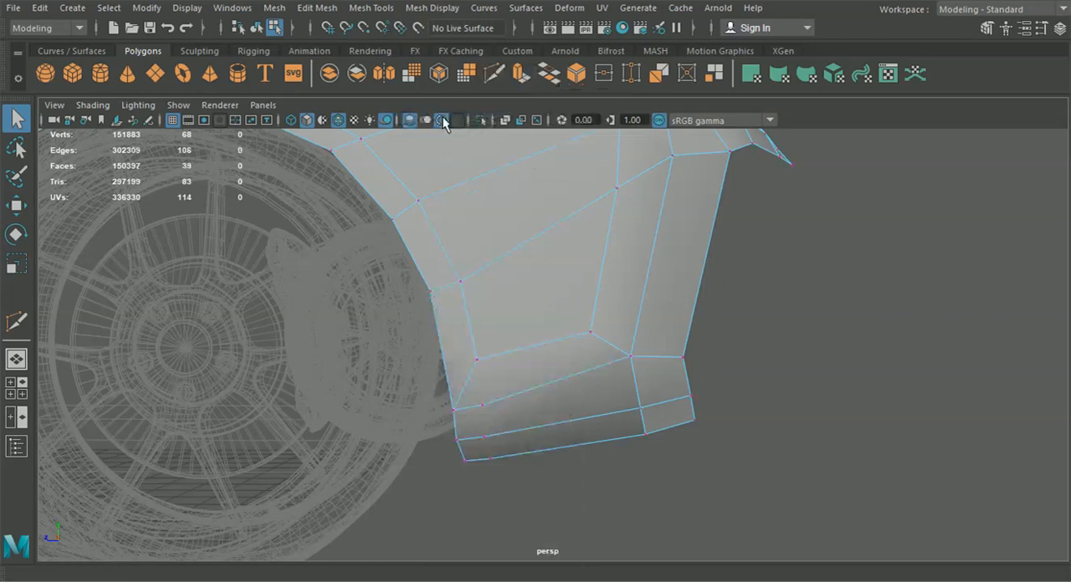
{"action": "left_click_drag", "start_coordinate": [476, 400], "coordinate": [512, 472]}
{"action": "key", "text": "Delete"}
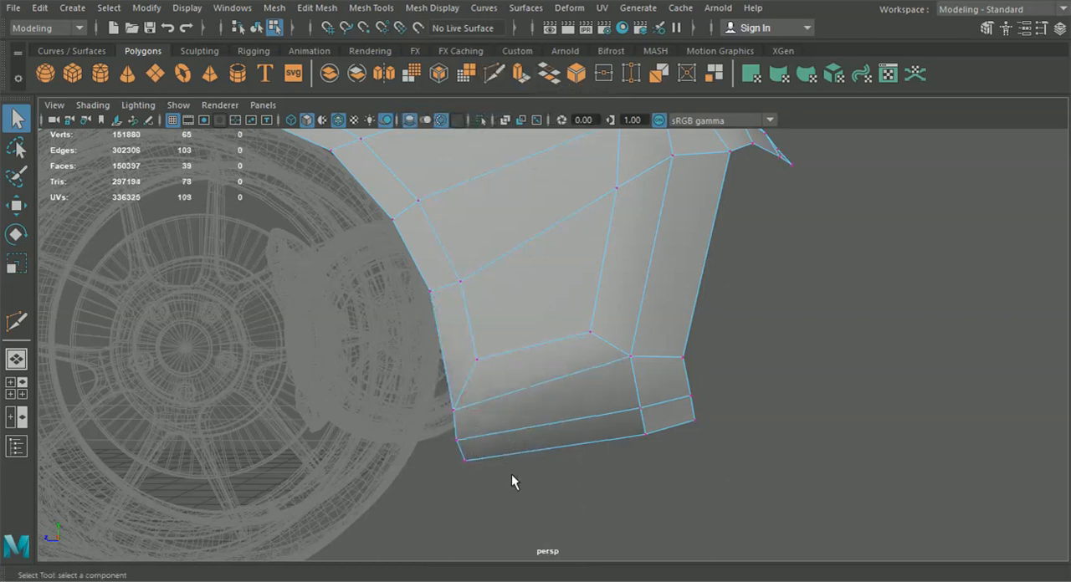
Return to object selection and examine the simplified rear panel and the whole car body from several angles in perspective
{"action": "left_click", "coordinate": [257, 29]}
{"action": "left_click", "coordinate": [793, 334]}
{"action": "left_click_drag", "start_coordinate": [781, 359], "coordinate": [637, 389], "text": "alt"}
{"action": "scroll", "coordinate": [738, 405], "scroll_direction": "down", "scroll_amount": 5}
{"action": "middle_click_drag", "start_coordinate": [637, 389], "coordinate": [702, 451], "text": "alt"}
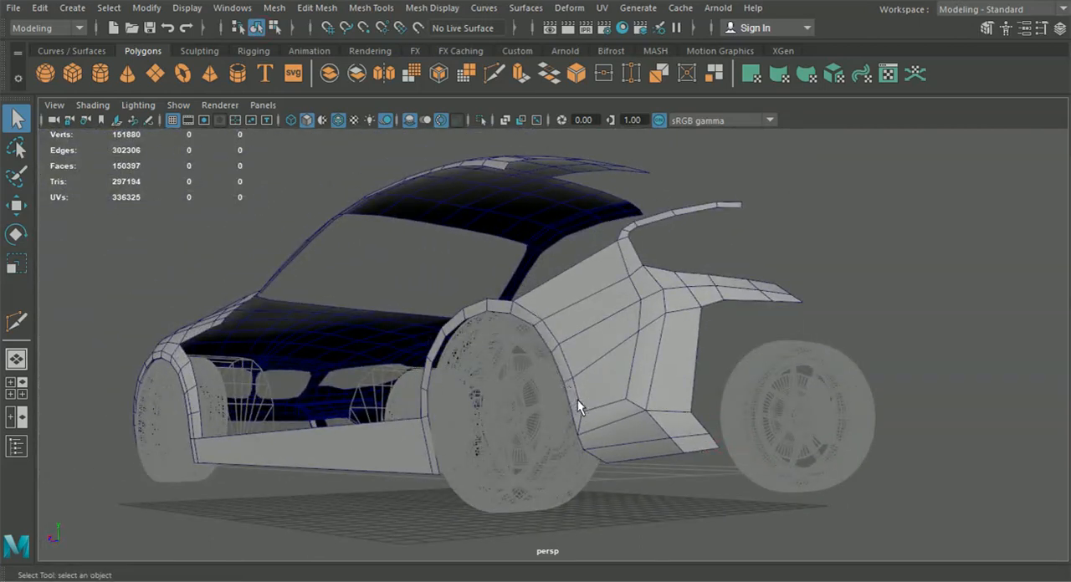
{"action": "left_click_drag", "start_coordinate": [641, 356], "coordinate": [686, 401], "text": "alt"}
{"action": "scroll", "coordinate": [527, 353], "scroll_direction": "up", "scroll_amount": 3}
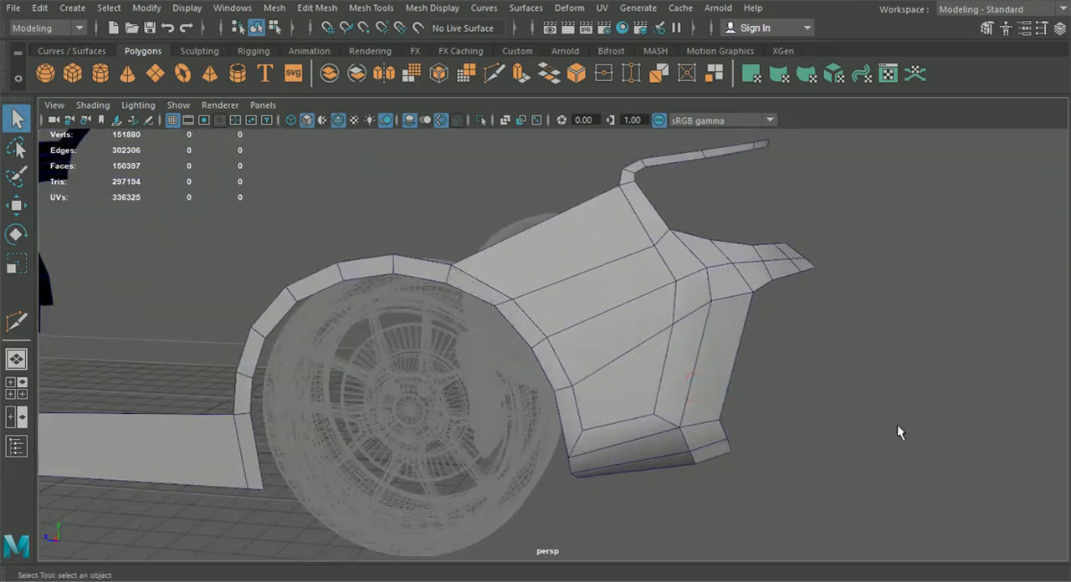
{"action": "left_click_drag", "start_coordinate": [583, 480], "coordinate": [753, 474], "text": "alt"}
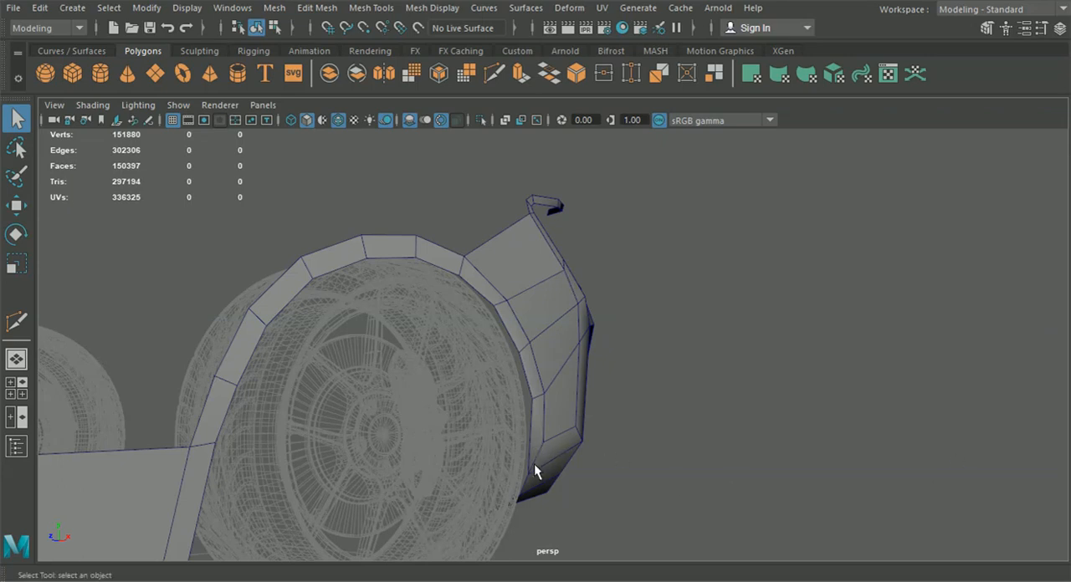
{"action": "scroll", "coordinate": [577, 433], "scroll_direction": "down", "scroll_amount": 5}
{"action": "left_click_drag", "start_coordinate": [574, 422], "coordinate": [478, 441], "text": "alt"}
{"action": "scroll", "coordinate": [478, 442], "scroll_direction": "down", "scroll_amount": 3}
{"action": "middle_click_drag", "start_coordinate": [477, 441], "coordinate": [592, 401], "text": "alt"}
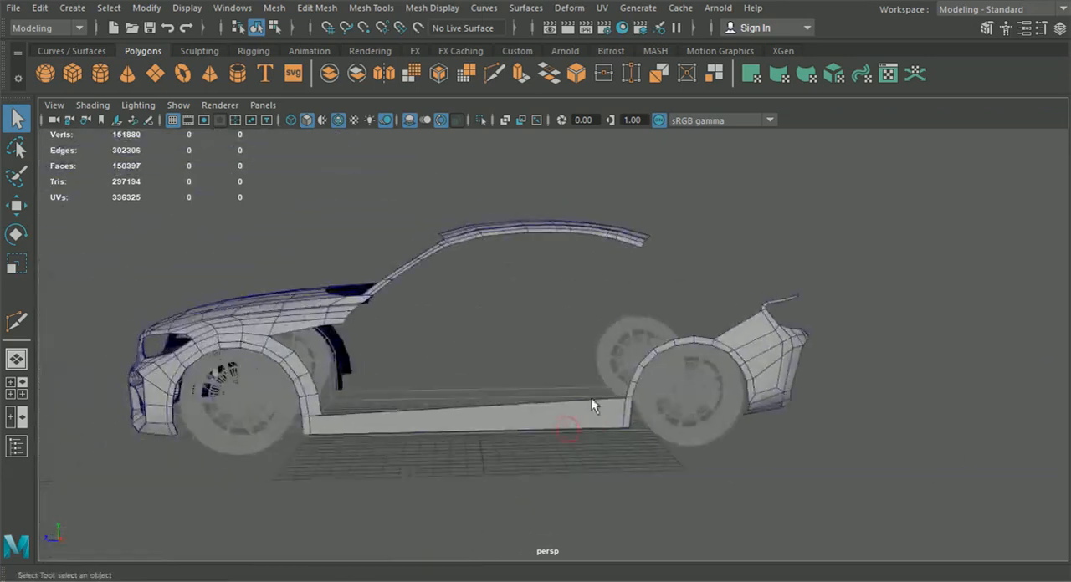
Check the body in perspective and compare the rear panels with the full blueprint in the side view
{"action": "left_click", "coordinate": [274, 28]}
{"action": "left_click", "coordinate": [257, 28]}
{"action": "left_click_drag", "start_coordinate": [433, 258], "coordinate": [584, 282], "text": "alt"}
{"action": "left_click", "coordinate": [15, 387]}
{"action": "key", "text": "space"}
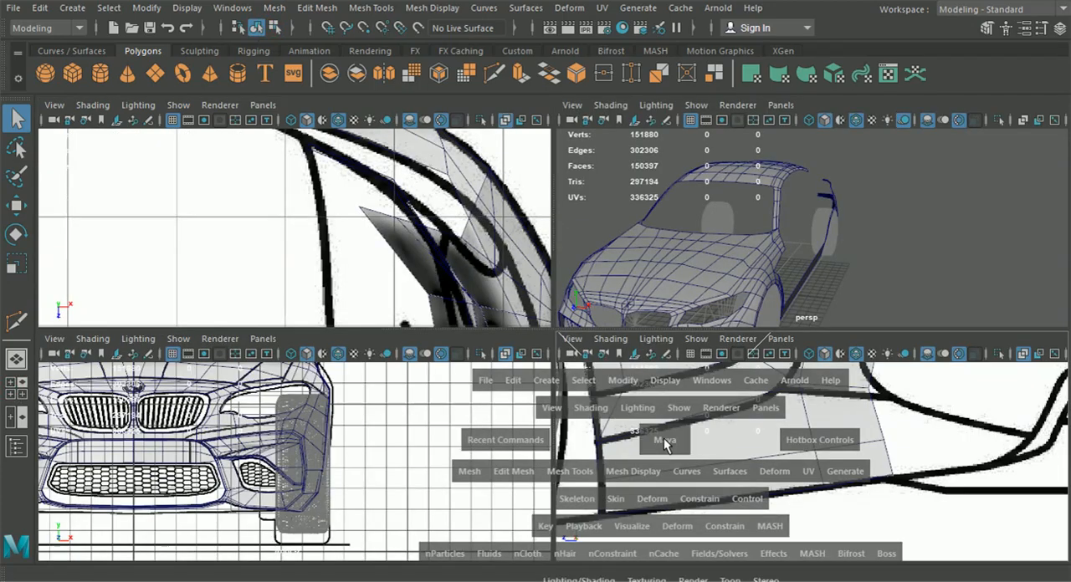
{"action": "middle_click_drag", "start_coordinate": [687, 412], "coordinate": [623, 490], "text": "alt"}
{"action": "middle_click_drag", "start_coordinate": [584, 386], "coordinate": [757, 453], "text": "alt"}
{"action": "scroll", "coordinate": [645, 454], "scroll_direction": "down", "scroll_amount": 1}
{"action": "middle_click_drag", "start_coordinate": [600, 451], "coordinate": [702, 411], "text": "alt"}
{"action": "scroll", "coordinate": [701, 410], "scroll_direction": "down", "scroll_amount": 6}
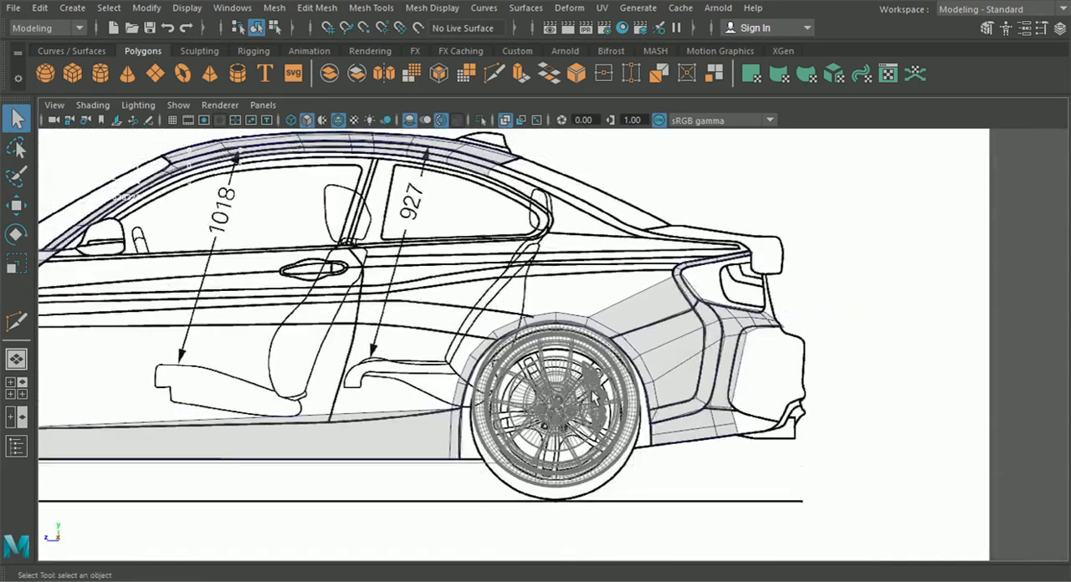
Delete the mirrored roof, bonnet and front bumper halves in perspective, keeping only one half of the car body
{"action": "left_click", "coordinate": [16, 358]}
{"action": "middle_click_drag", "start_coordinate": [339, 383], "coordinate": [394, 359], "text": "alt"}
{"action": "left_click_drag", "start_coordinate": [469, 383], "coordinate": [684, 350], "text": "alt"}
{"action": "scroll", "coordinate": [444, 380], "scroll_direction": "down", "scroll_amount": 3}
{"action": "left_click_drag", "start_coordinate": [831, 158], "coordinate": [693, 278], "text": "alt"}
{"action": "left_click", "coordinate": [458, 282]}
{"action": "key", "text": "Delete"}
{"action": "left_click", "coordinate": [455, 391]}
{"action": "key", "text": "Delete"}
{"action": "left_click", "coordinate": [458, 518]}
{"action": "key", "text": "Delete"}
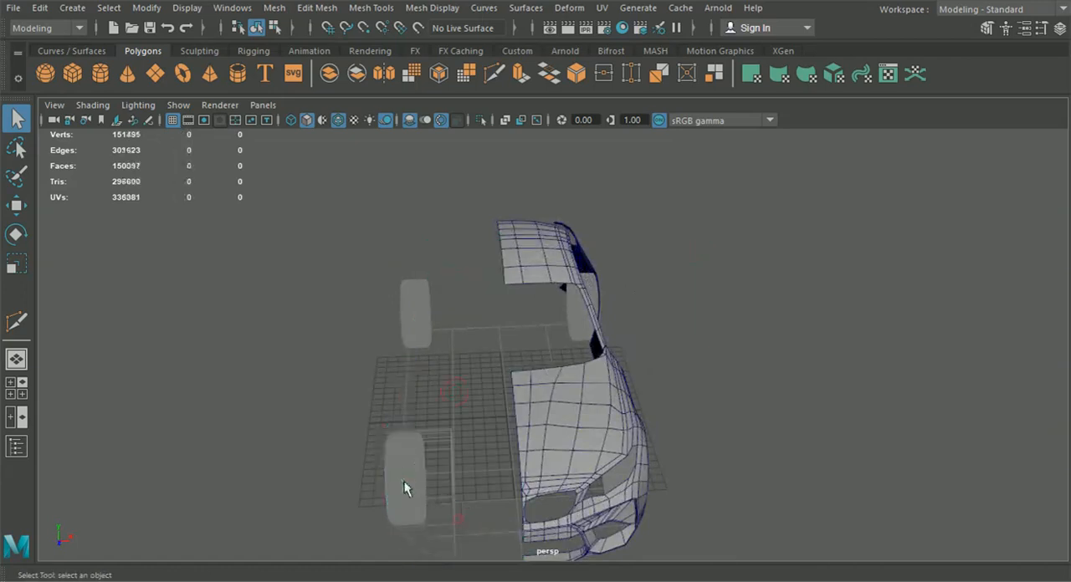
Duplicate the remaining half of the car body, group the copies and mirror the group with a Scale X of -1
{"action": "scroll", "coordinate": [512, 393], "scroll_direction": "down", "scroll_amount": 3}
{"action": "left_click", "coordinate": [1059, 29]}
{"action": "left_click_drag", "start_coordinate": [602, 307], "coordinate": [551, 291], "text": "alt"}
{"action": "left_click_drag", "start_coordinate": [596, 461], "coordinate": [296, 249]}
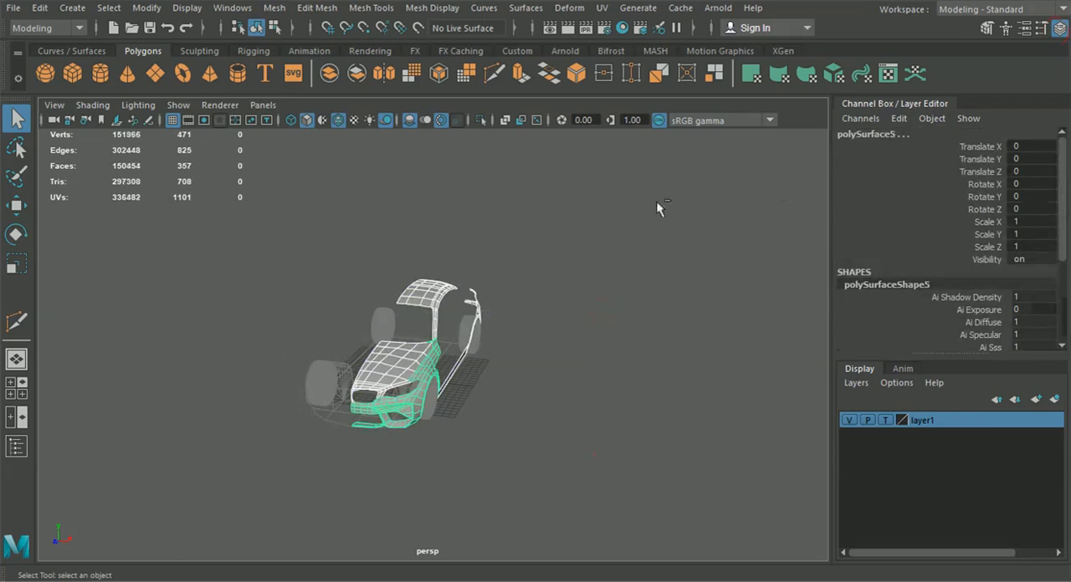
{"action": "key", "text": "ctrl+g"}
{"action": "type", "text": "-1"}
{"action": "key", "text": "Return"}
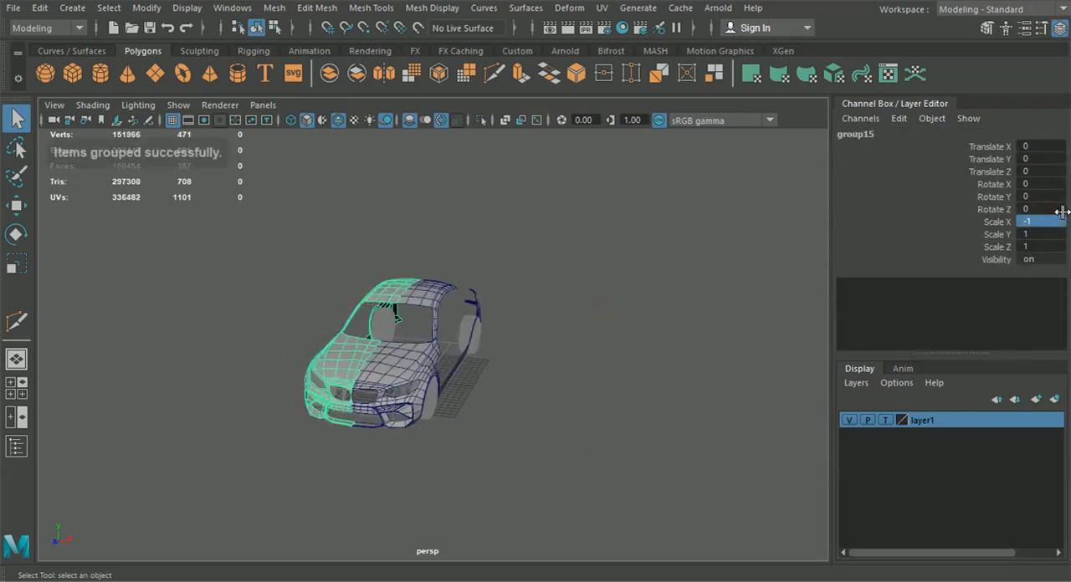
{"action": "left_click", "coordinate": [1059, 28]}
{"action": "left_click", "coordinate": [707, 290]}
Examine the complete mirrored car body in perspective from the rear, side, above and front three-quarter angles
{"action": "scroll", "coordinate": [678, 365], "scroll_direction": "up", "scroll_amount": 3}
{"action": "left_click_drag", "start_coordinate": [678, 366], "coordinate": [671, 312], "text": "alt"}
{"action": "scroll", "coordinate": [674, 319], "scroll_direction": "up", "scroll_amount": 4}
{"action": "left_click_drag", "start_coordinate": [636, 375], "coordinate": [377, 384], "text": "alt"}
{"action": "scroll", "coordinate": [576, 417], "scroll_direction": "up", "scroll_amount": 4}
{"action": "left_click_drag", "start_coordinate": [575, 418], "coordinate": [500, 427], "text": "alt"}
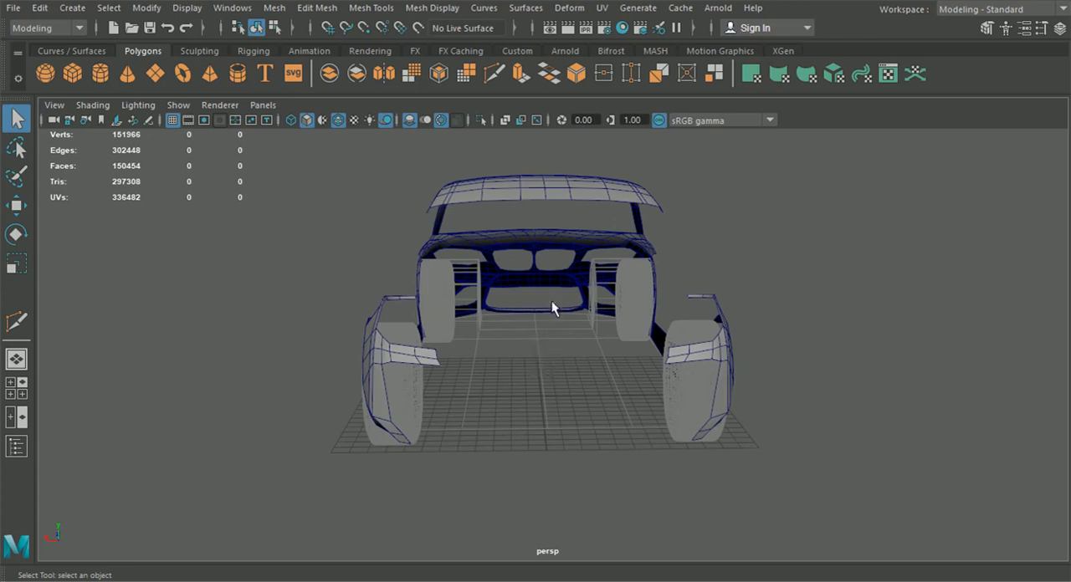
{"action": "left_click_drag", "start_coordinate": [574, 373], "coordinate": [660, 330], "text": "alt"}
{"action": "left_click_drag", "start_coordinate": [772, 370], "coordinate": [833, 310], "text": "alt"}
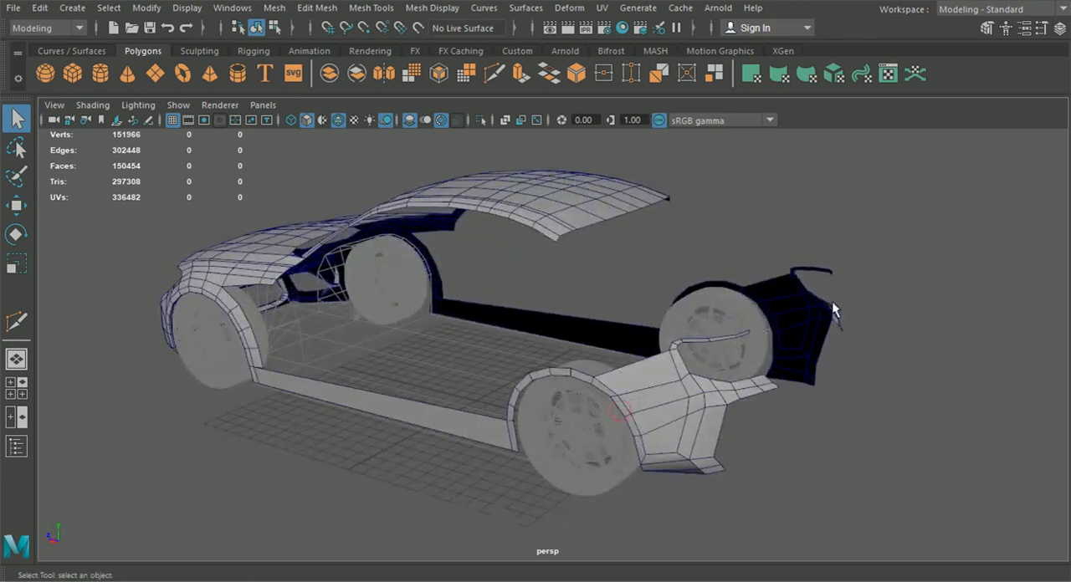
{"action": "left_click_drag", "start_coordinate": [670, 419], "coordinate": [678, 332], "text": "alt"}
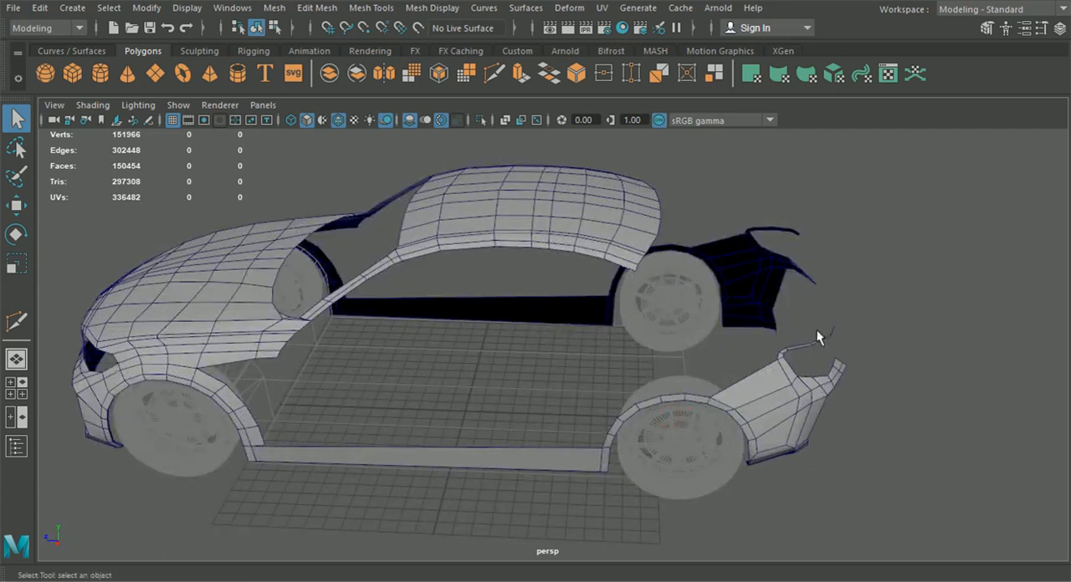
{"action": "left_click_drag", "start_coordinate": [819, 336], "coordinate": [849, 335], "text": "alt"}
{"action": "left_click_drag", "start_coordinate": [422, 336], "coordinate": [452, 393], "text": "alt"}
{"action": "scroll", "coordinate": [452, 394], "scroll_direction": "up", "scroll_amount": 2}
{"action": "middle_click_drag", "start_coordinate": [452, 393], "coordinate": [517, 406], "text": "alt"}
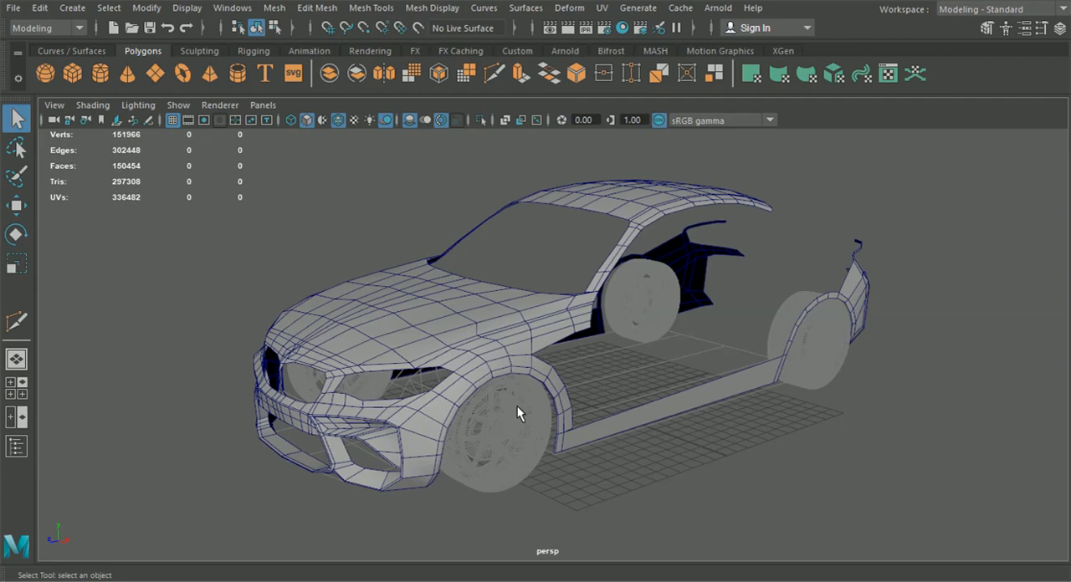